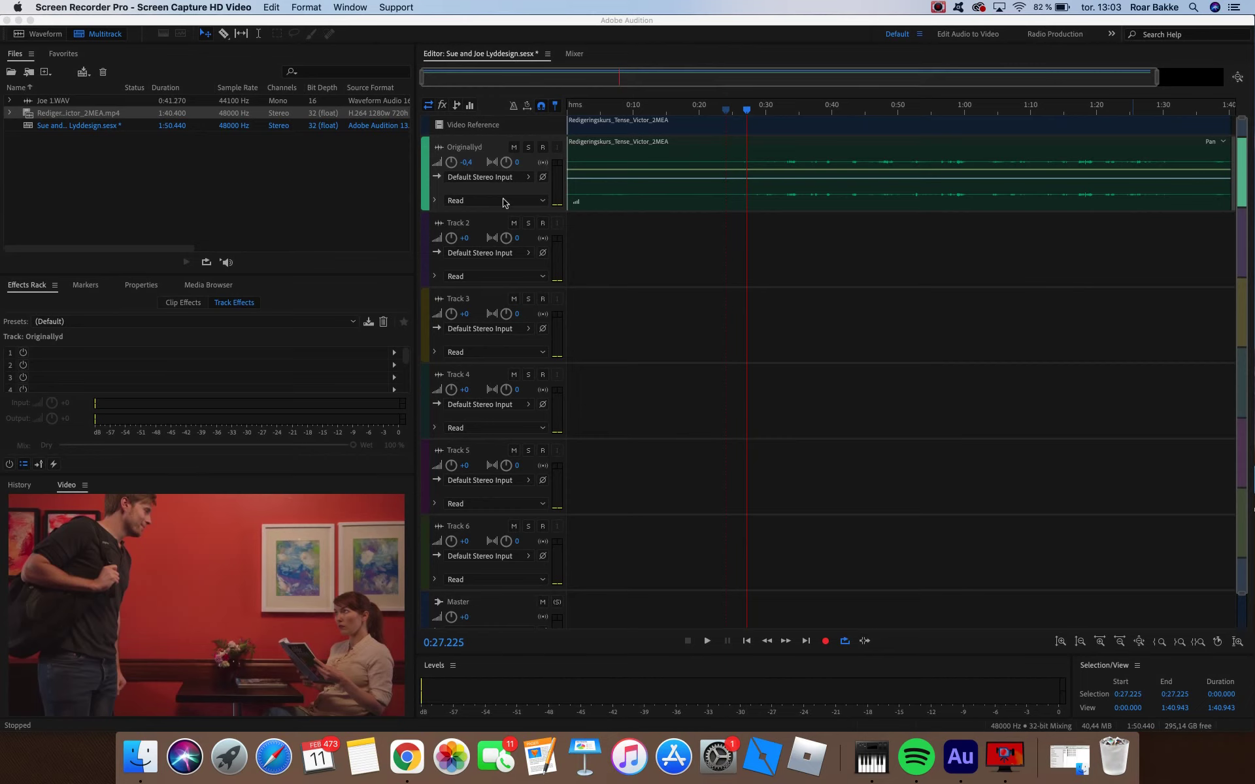
# - Make the Originallyd track several times taller and zoom the timeline to roughly 0:13–0:58
pyautogui.click(748, 113)
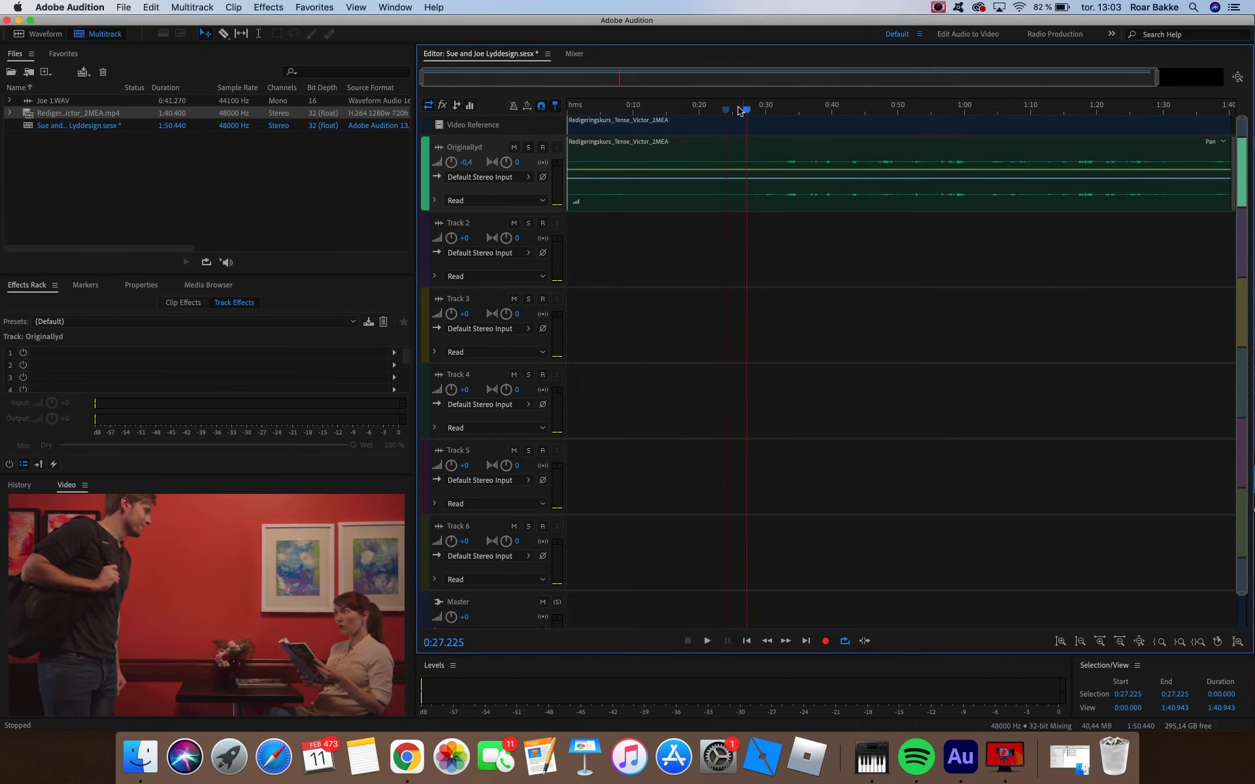
pyautogui.moveTo(745, 116)
pyautogui.mouseDown()
pyautogui.moveTo(735, 115)
pyautogui.moveTo(745, 112)
pyautogui.mouseUp()
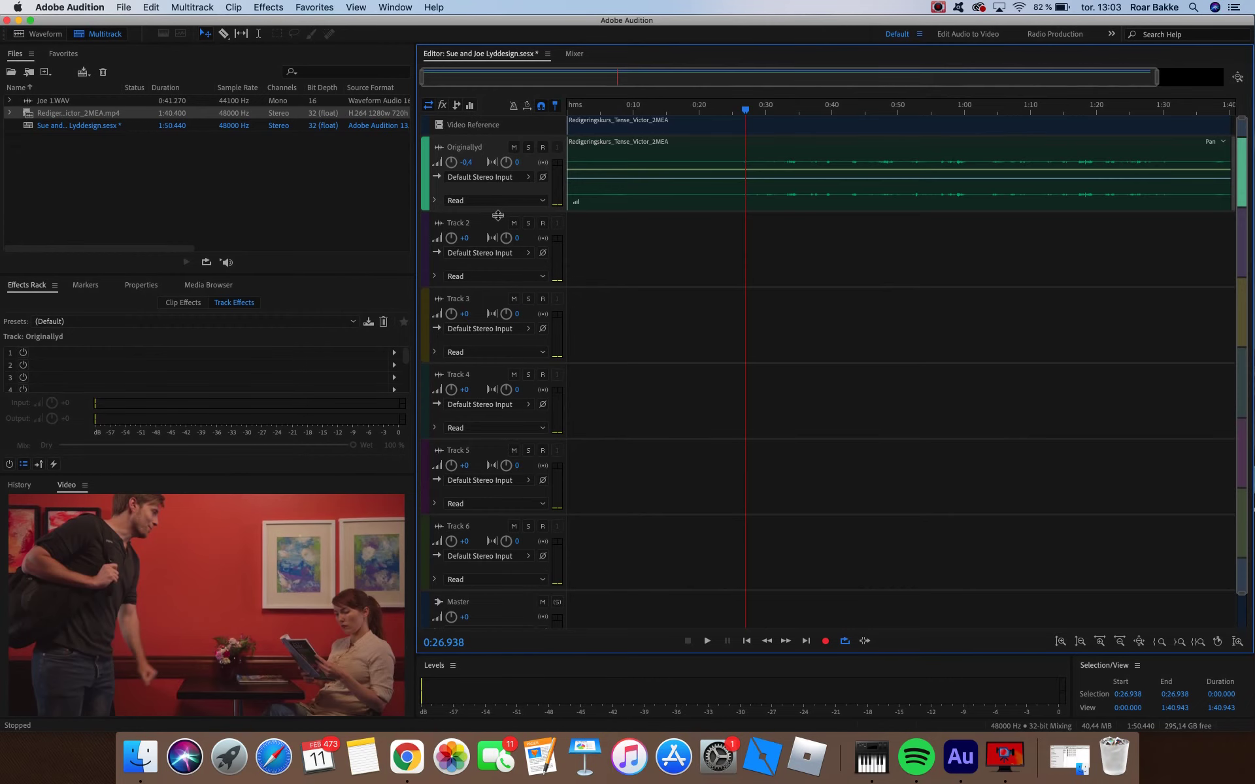
pyautogui.moveTo(498, 215); pyautogui.dragTo(511, 440)
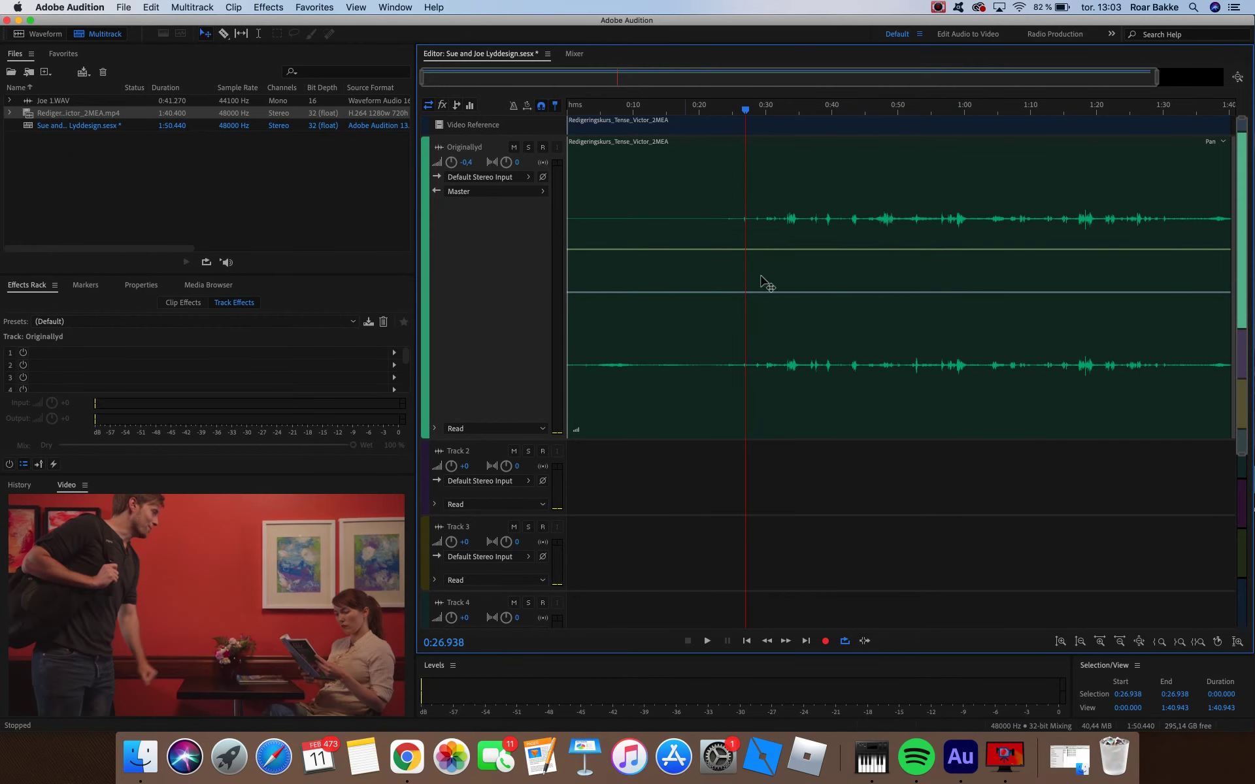
pyautogui.moveTo(1155, 77); pyautogui.dragTo(831, 91)
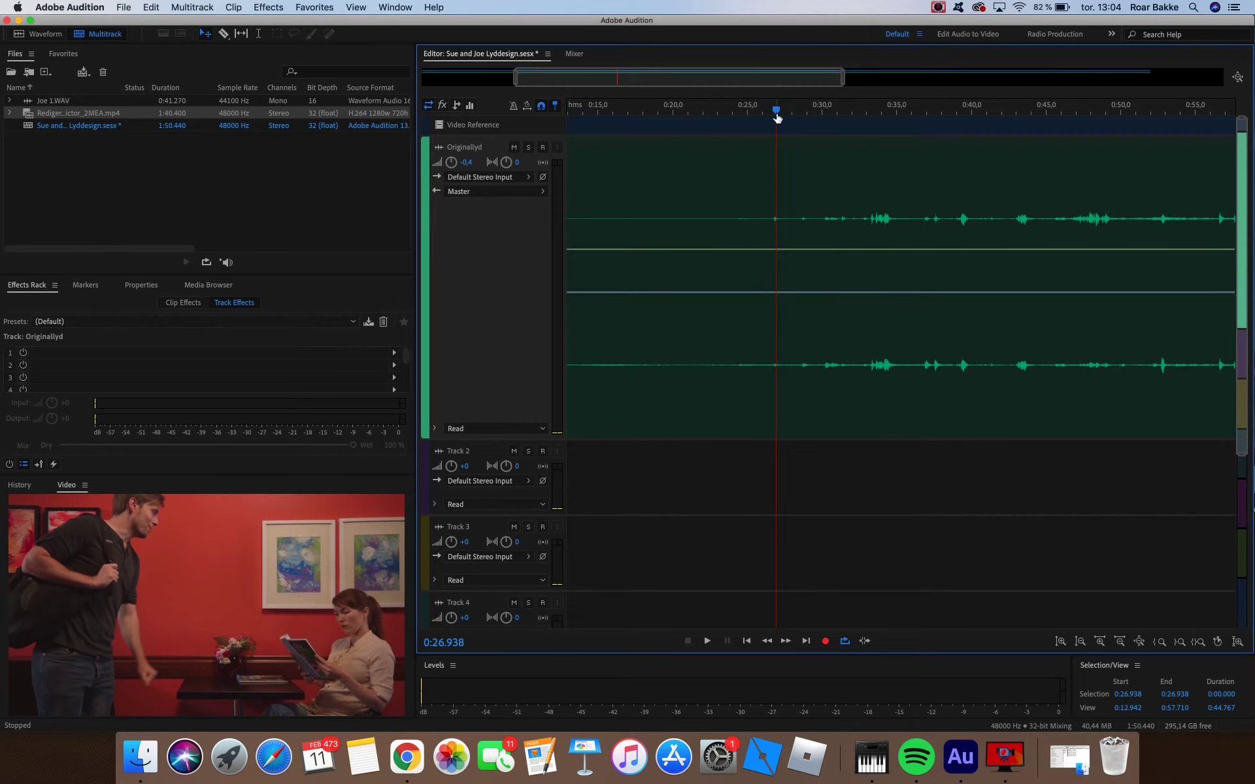
# - Play the original audio from about 0:26.4 to hear the first line of dialogue
pyautogui.moveTo(776, 113)
pyautogui.mouseDown()
pyautogui.moveTo(763, 111)
pyautogui.moveTo(787, 113)
pyautogui.moveTo(769, 113)
pyautogui.mouseUp()
pyautogui.press('space')
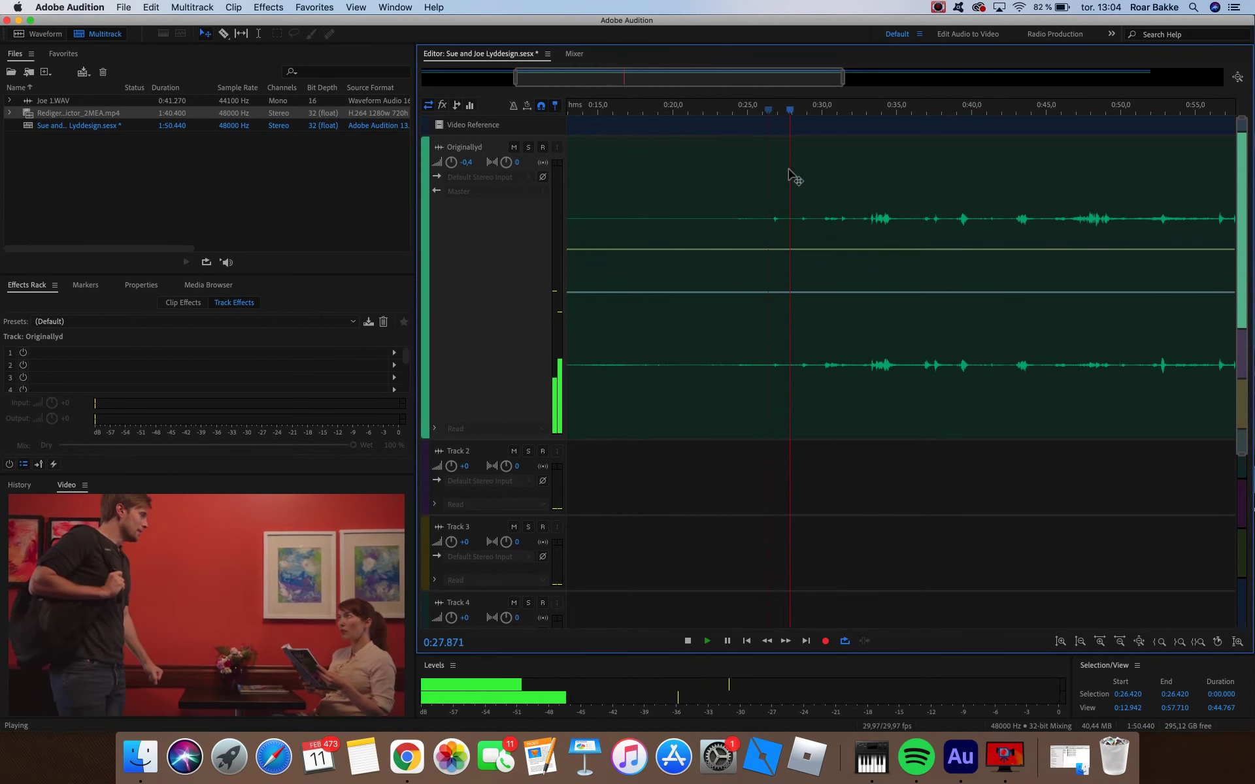
pyautogui.press('space')
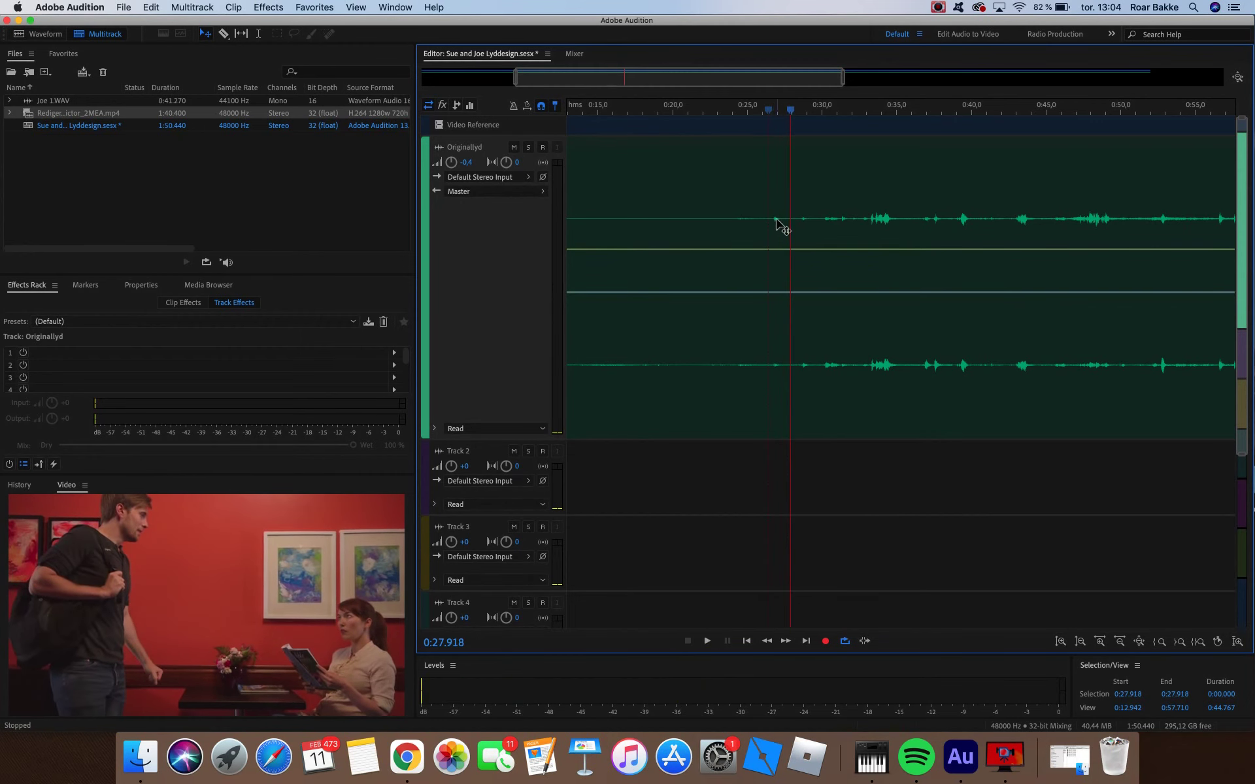
# - Preview the recording Joe 1.WAV in the Joe folder and import it
pyautogui.doubleClick(172, 167)
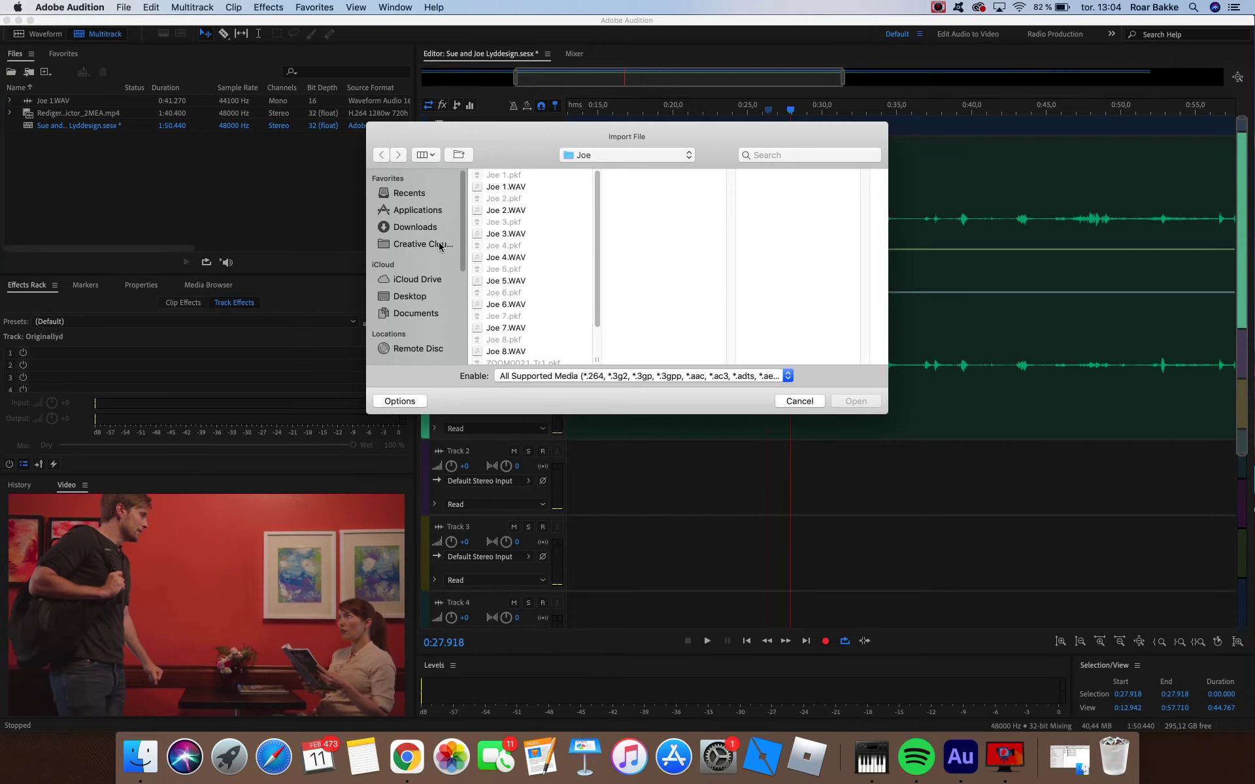
pyautogui.click(513, 188)
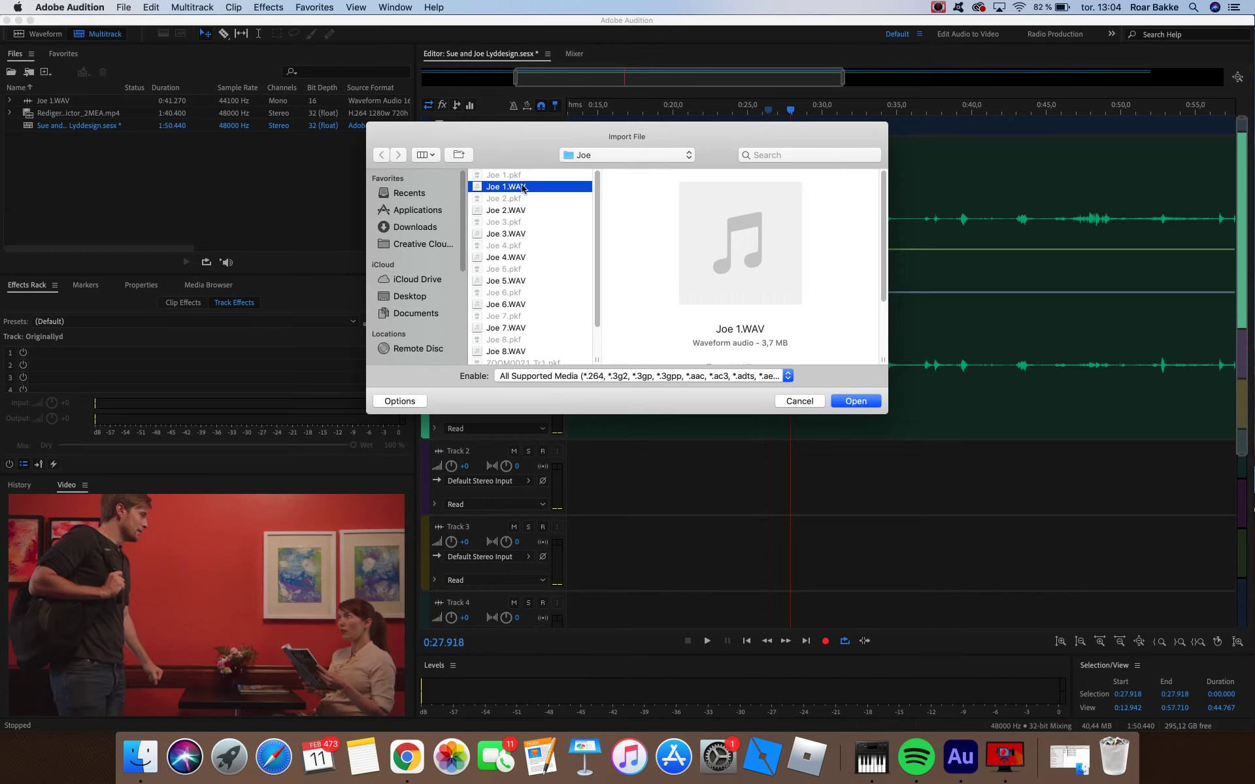
pyautogui.moveTo(754, 248)
pyautogui.click(741, 244)
pyautogui.click(740, 243)
pyautogui.click(855, 401)
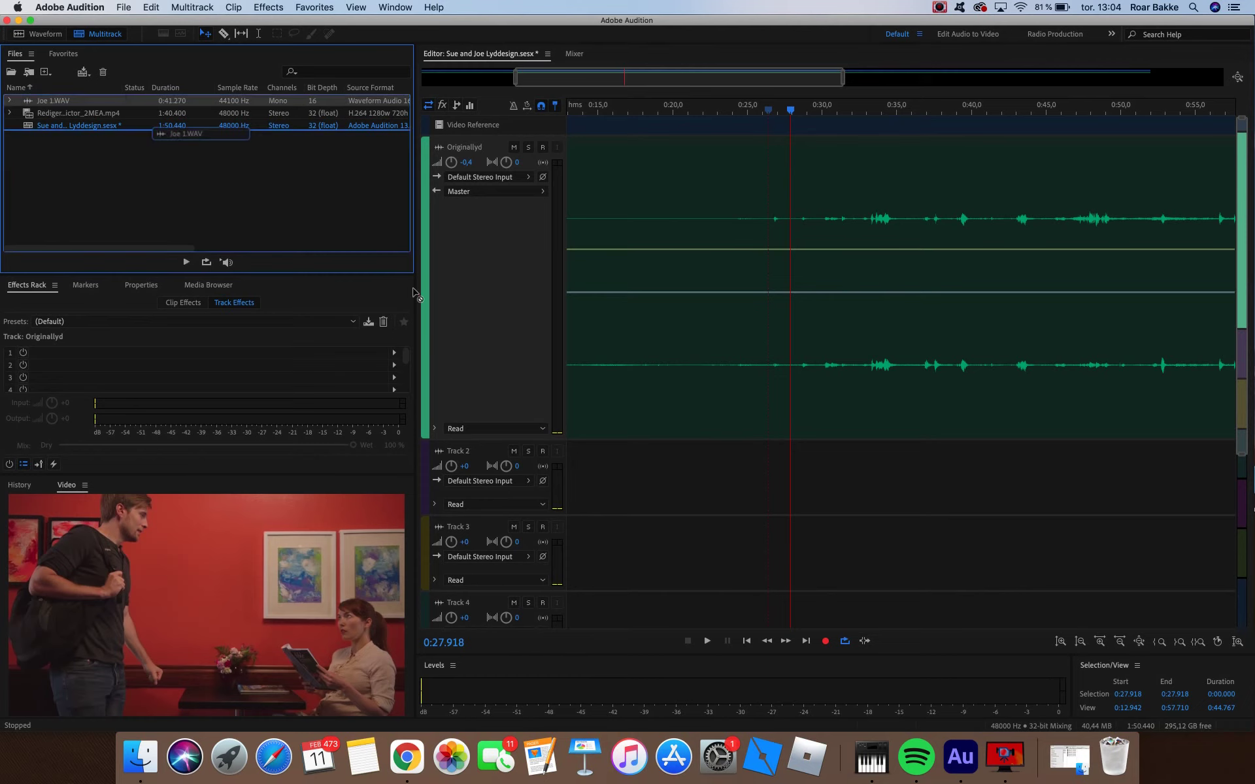
# - Place Joe 1.WAV on Track 2 at the start of the visible timeline, accepting a copy conformed to the session's sample rate
pyautogui.moveTo(41, 105); pyautogui.dragTo(570, 492)
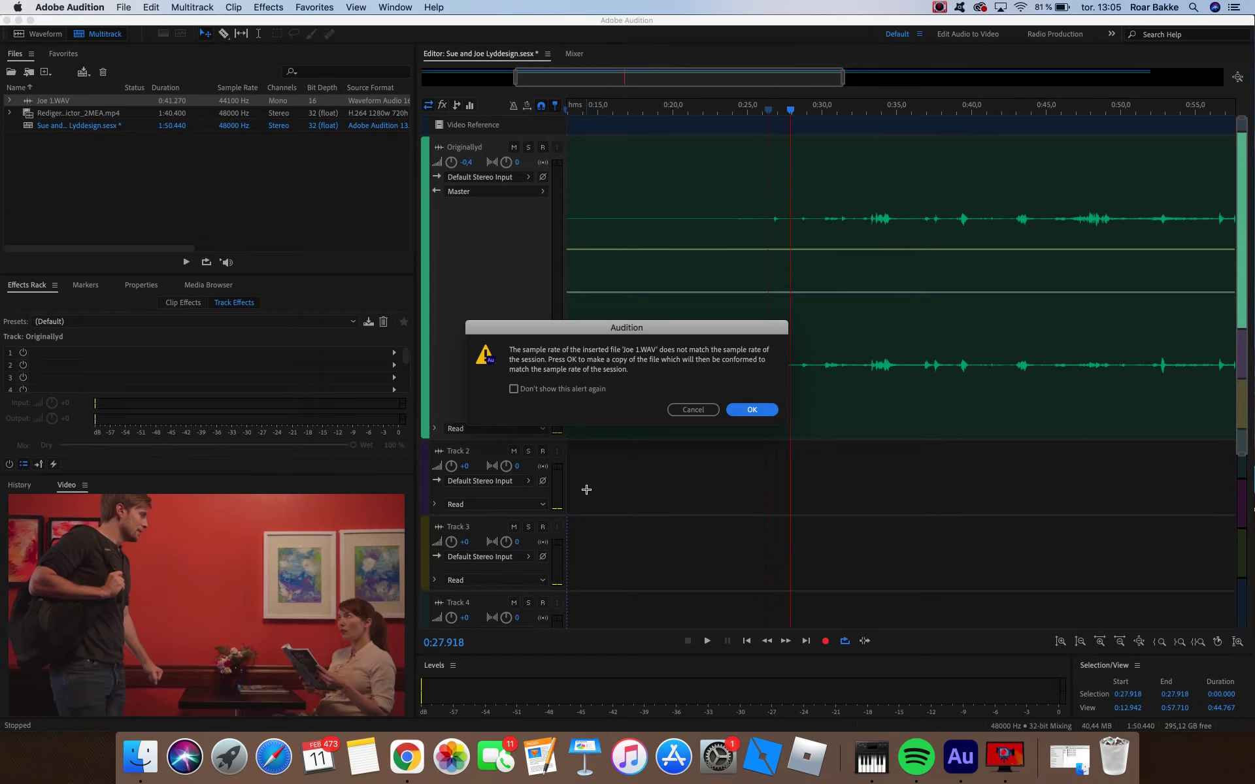
pyautogui.click(752, 410)
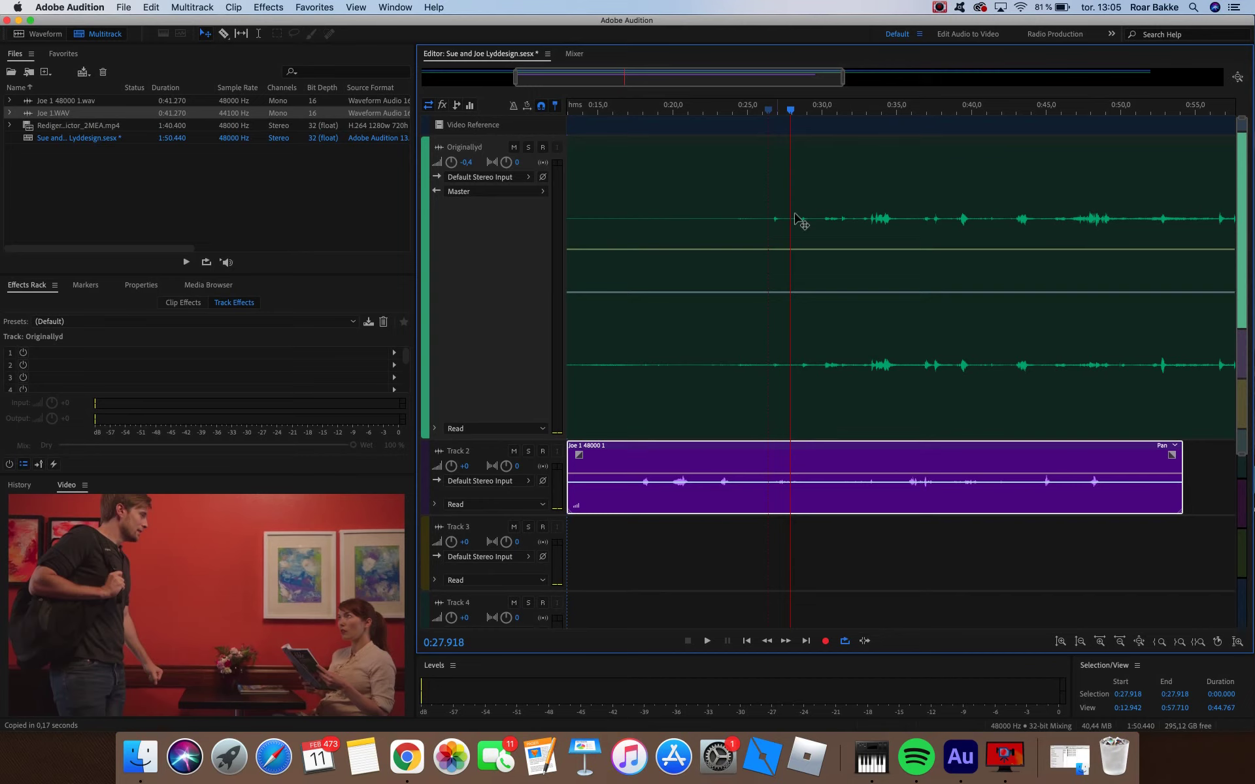
pyautogui.moveTo(790, 113); pyautogui.dragTo(639, 114)
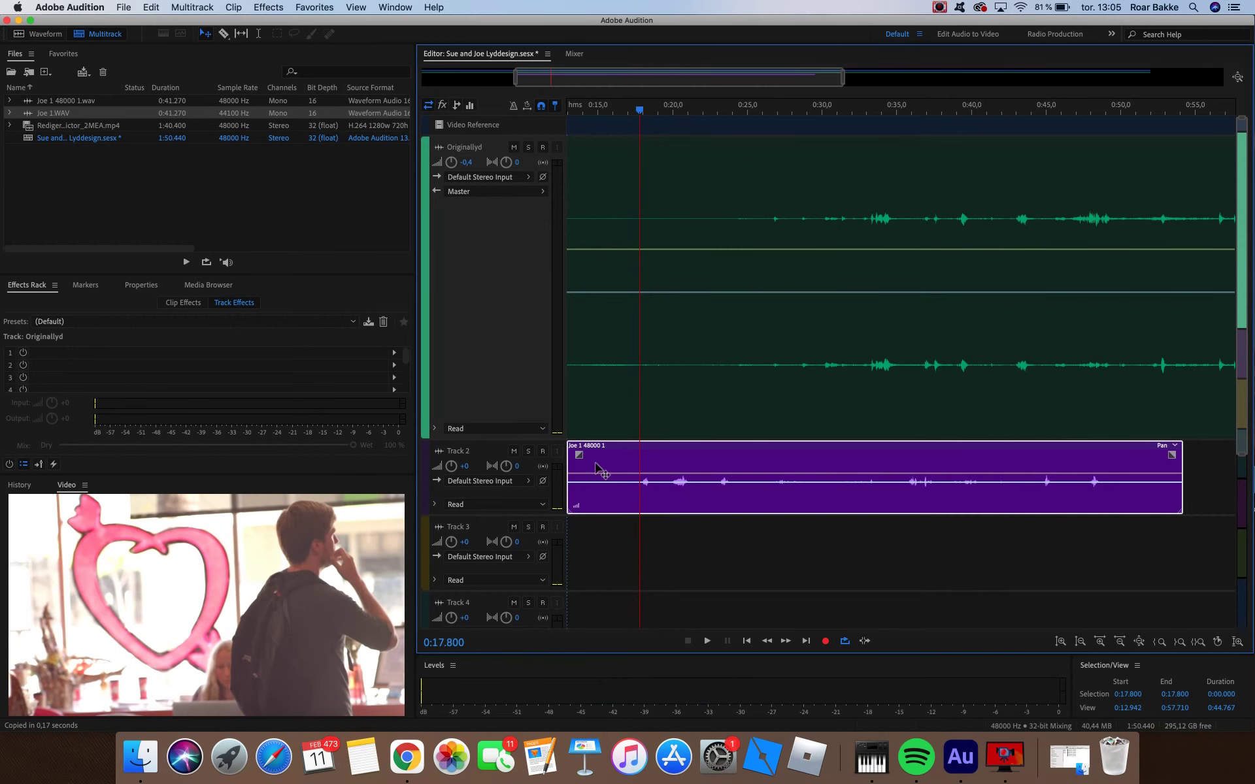
# - Rename Track 2 as ADR_Joe
pyautogui.click(459, 451)
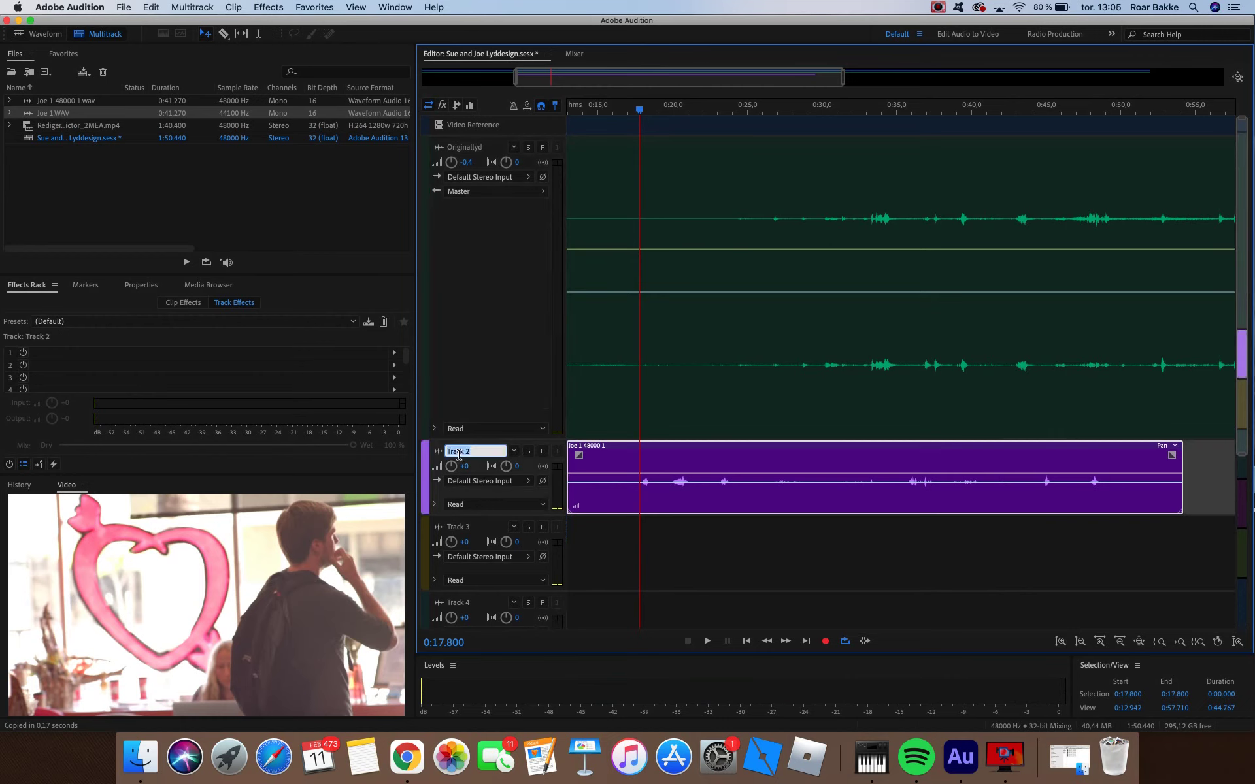
pyautogui.write('ADR_Joe')
pyautogui.press('Return')
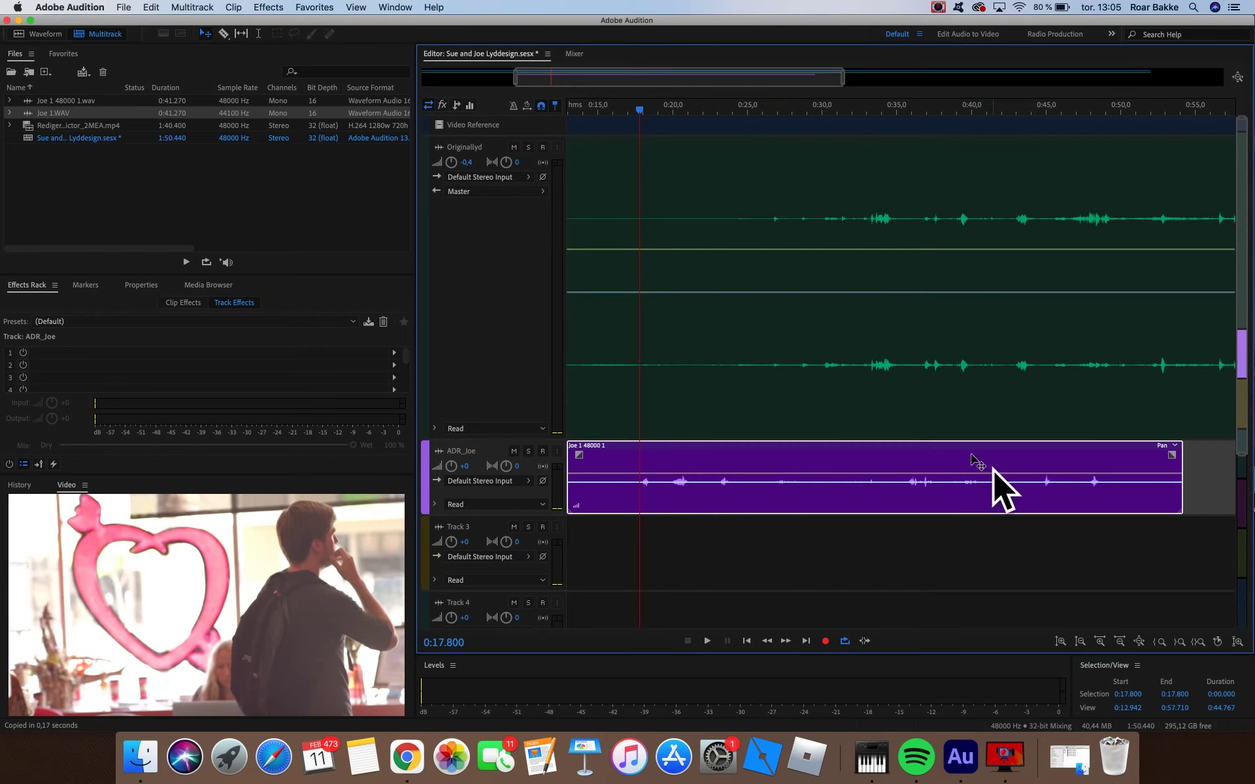
# - Solo the ADR_Joe track and listen to its takes from about 0:17.8, 0:35.3 and 0:20.1
pyautogui.click(530, 454)
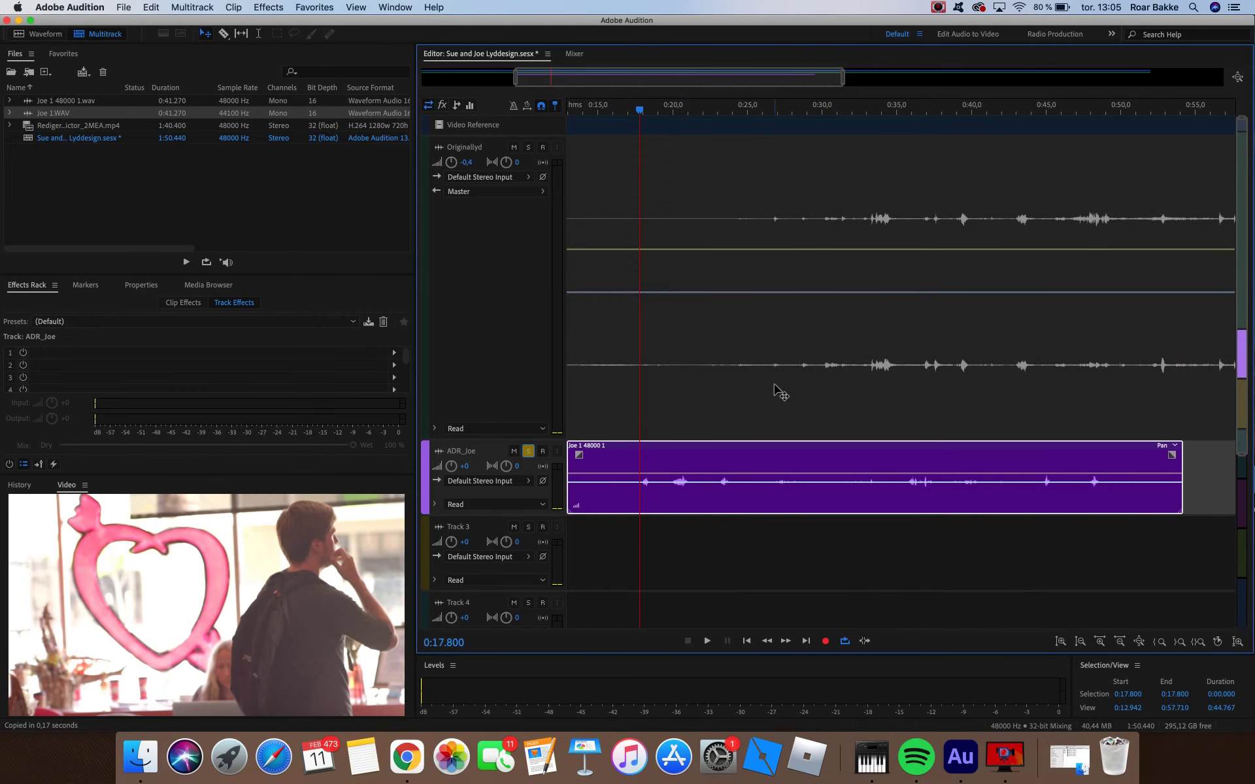
pyautogui.press('space')
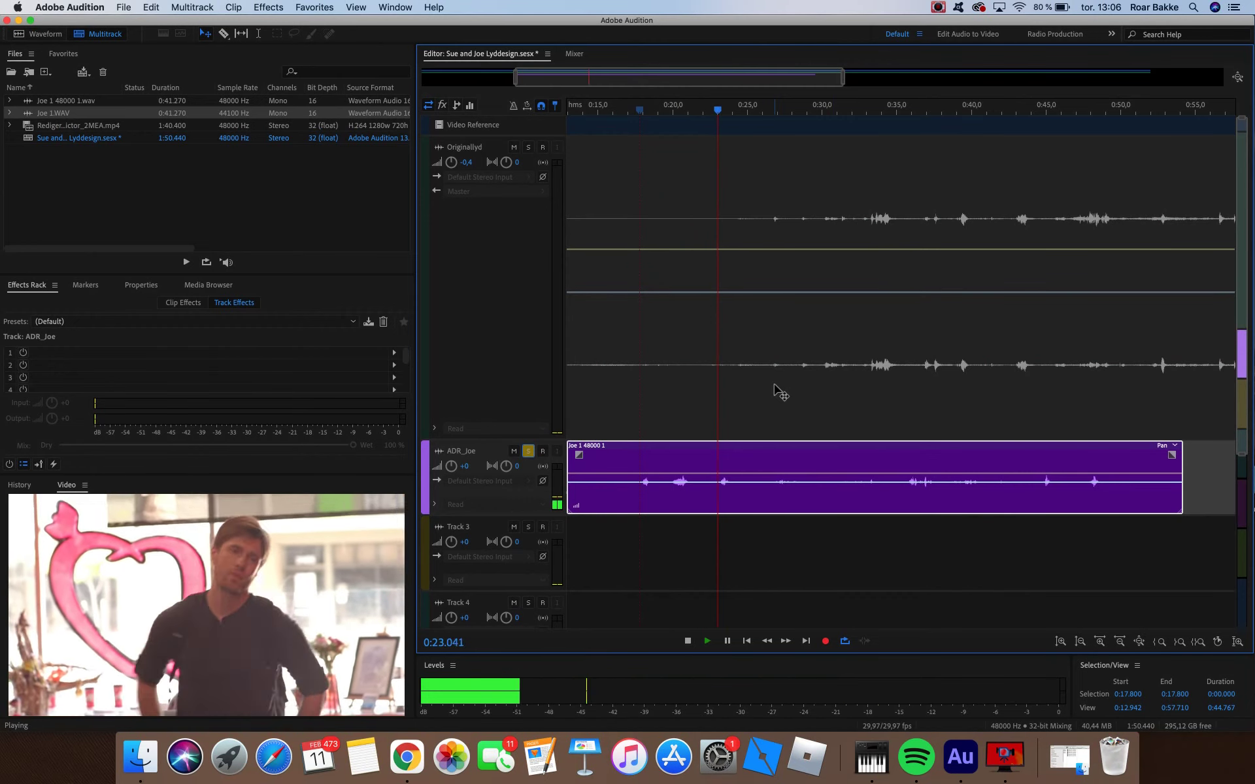
pyautogui.press('space')
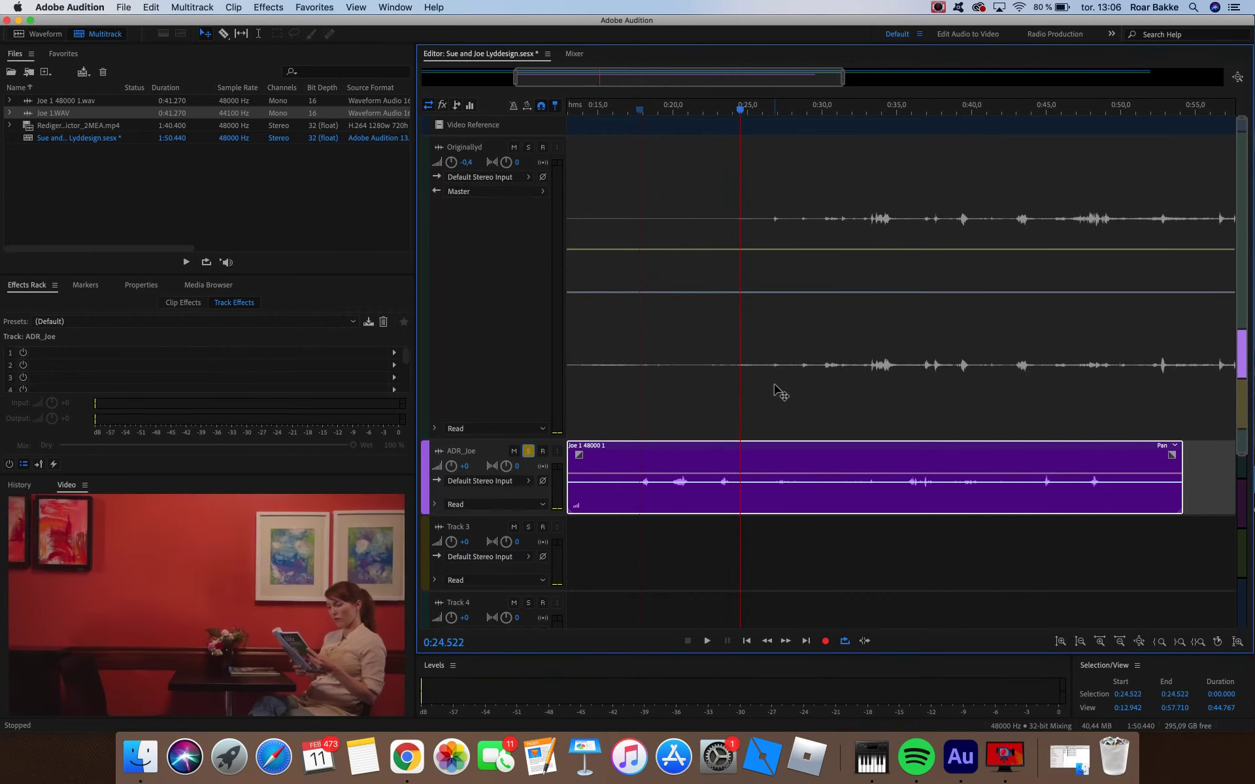
pyautogui.click(922, 111)
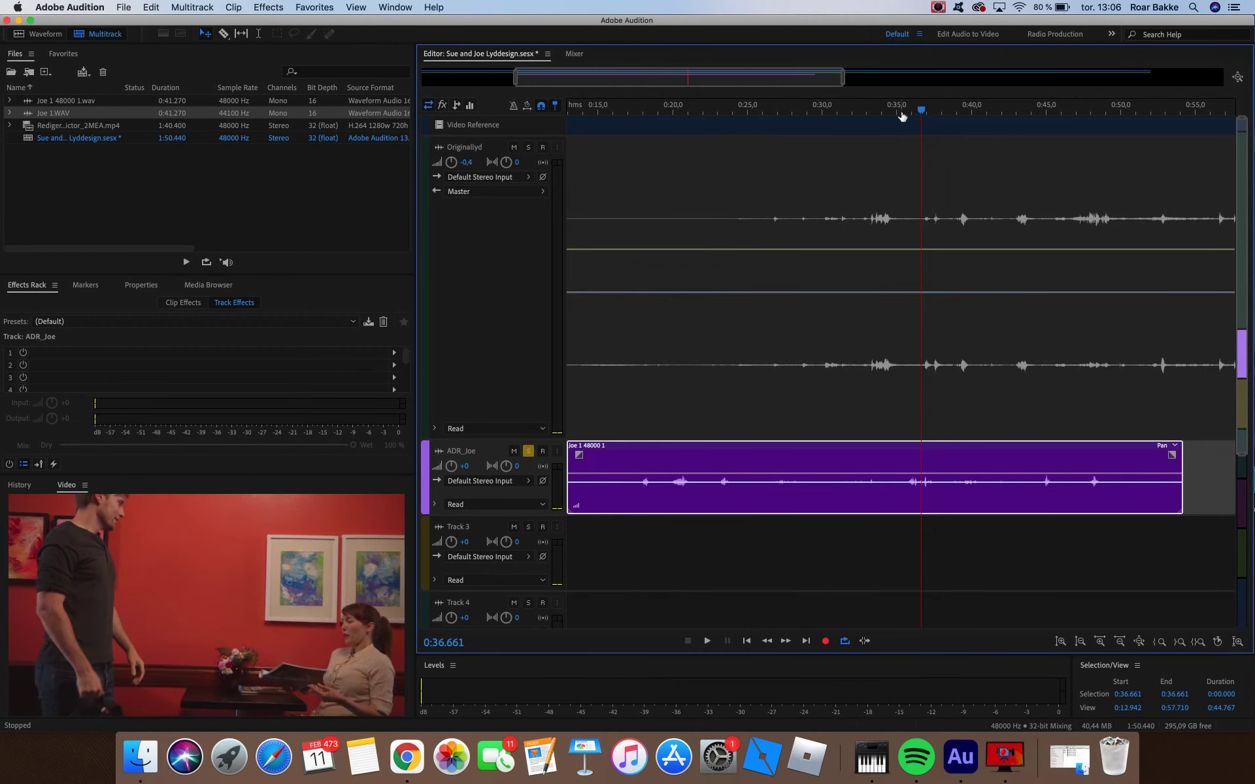
pyautogui.click(902, 116)
pyautogui.press('space')
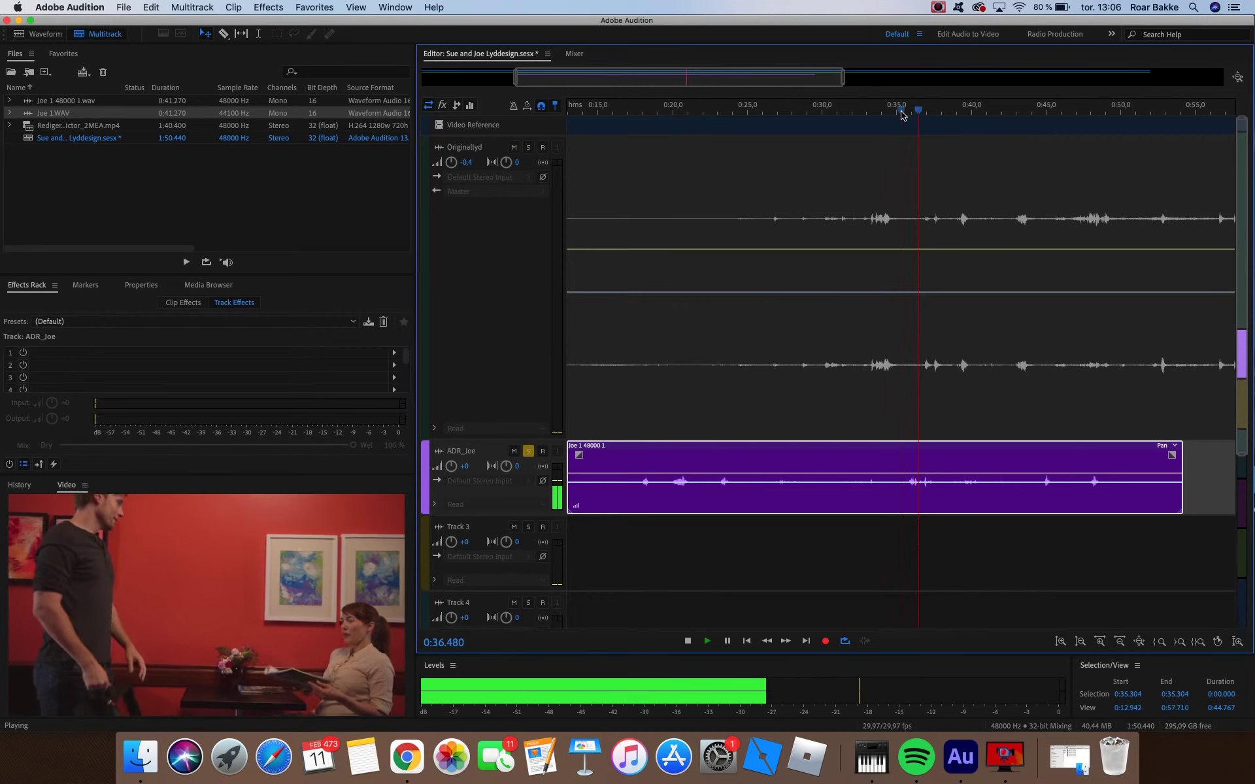
pyautogui.press('space')
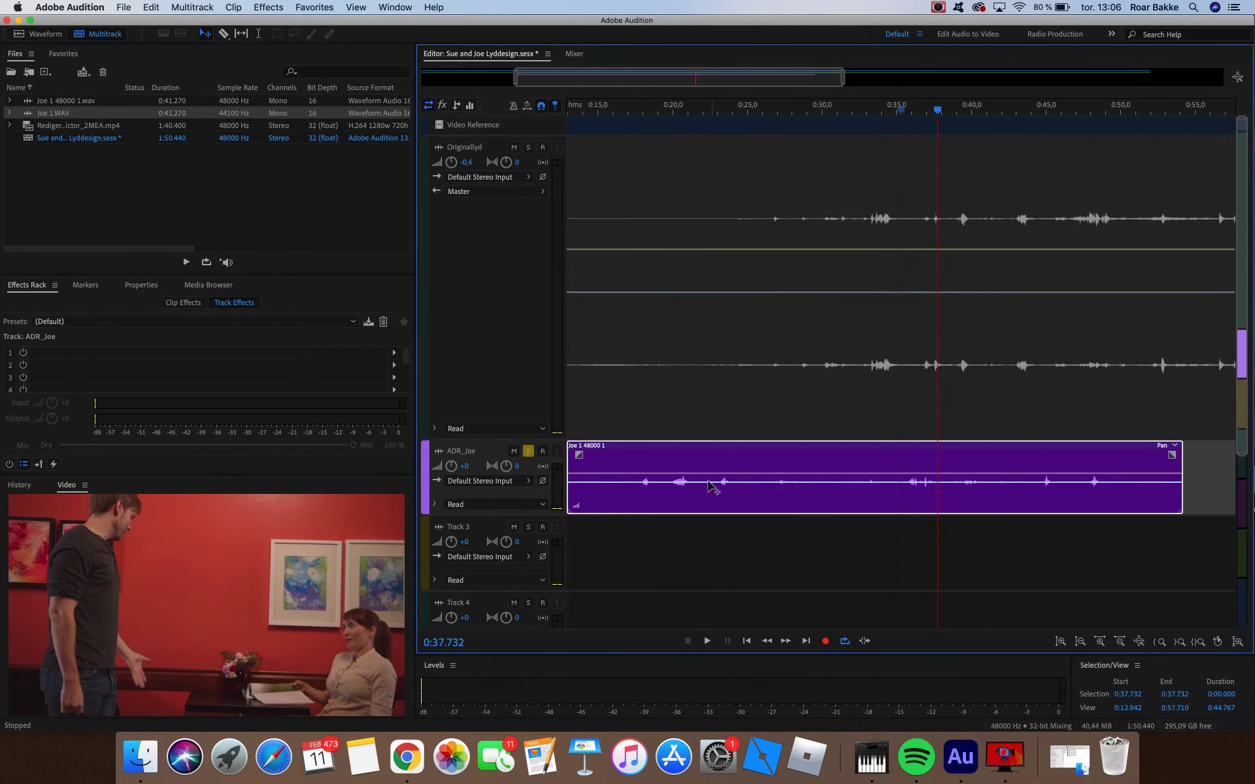
pyautogui.click(675, 114)
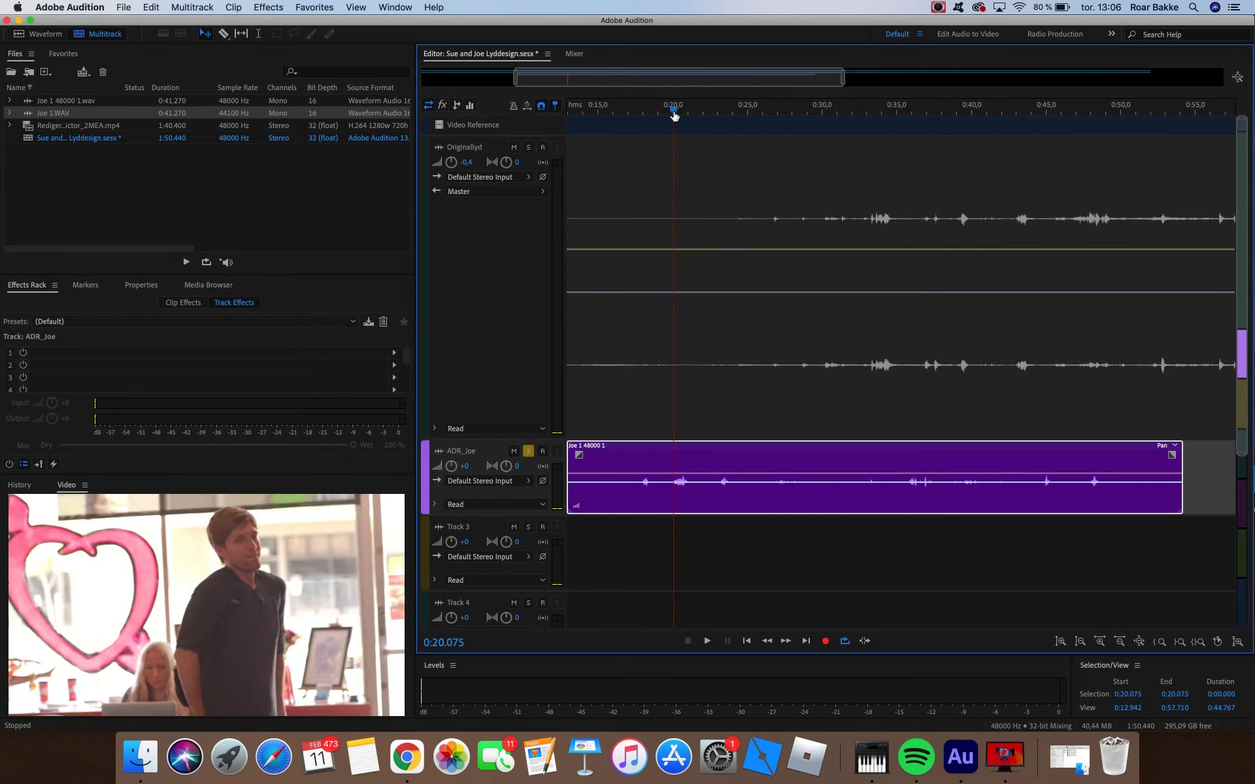
pyautogui.press('space')
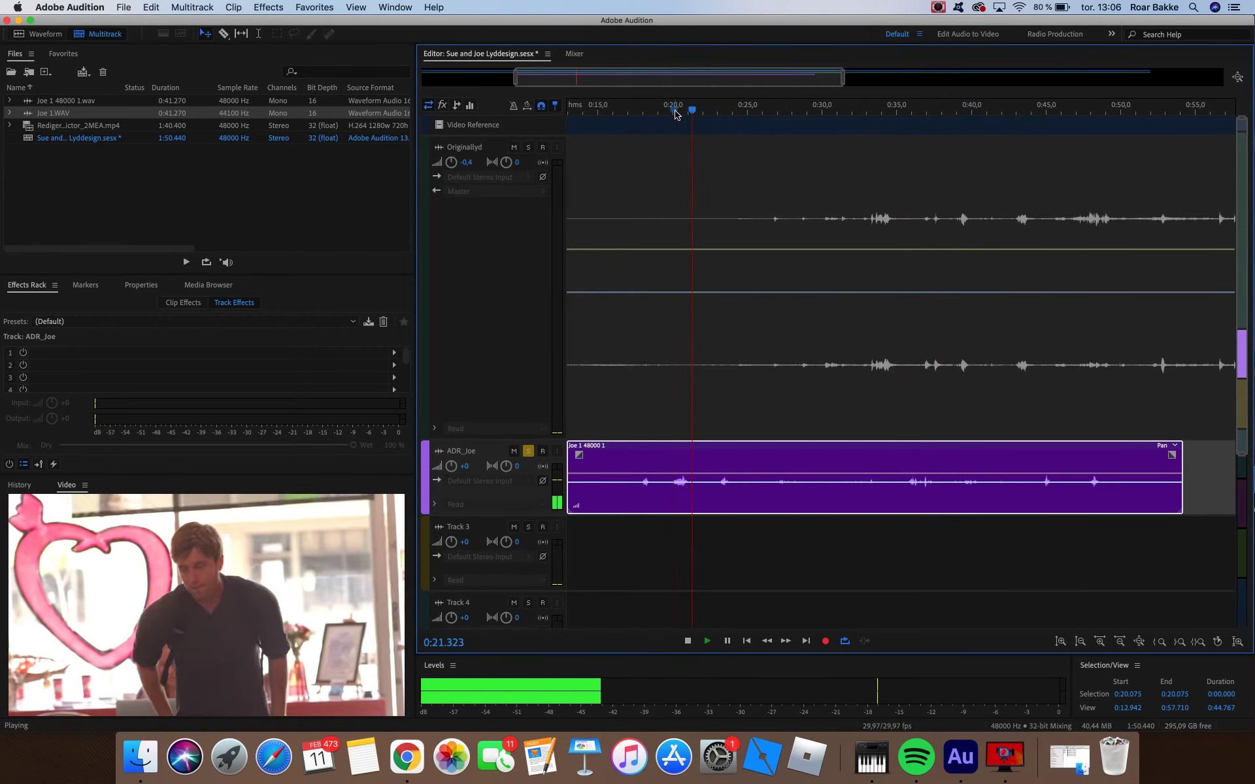
pyautogui.press('space')
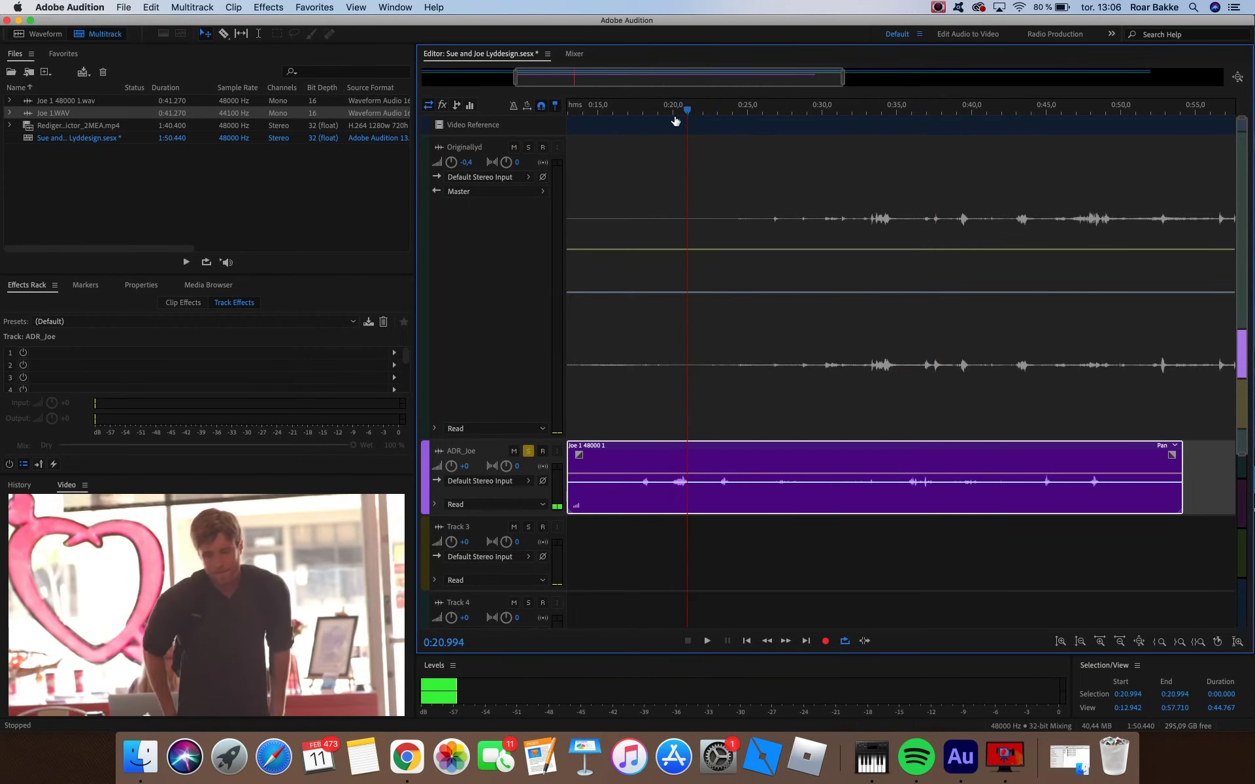
# - Solo the Originallyd track instead of ADR_Joe and play its first line from about 0:26.4
pyautogui.moveTo(676, 121); pyautogui.dragTo(768, 124)
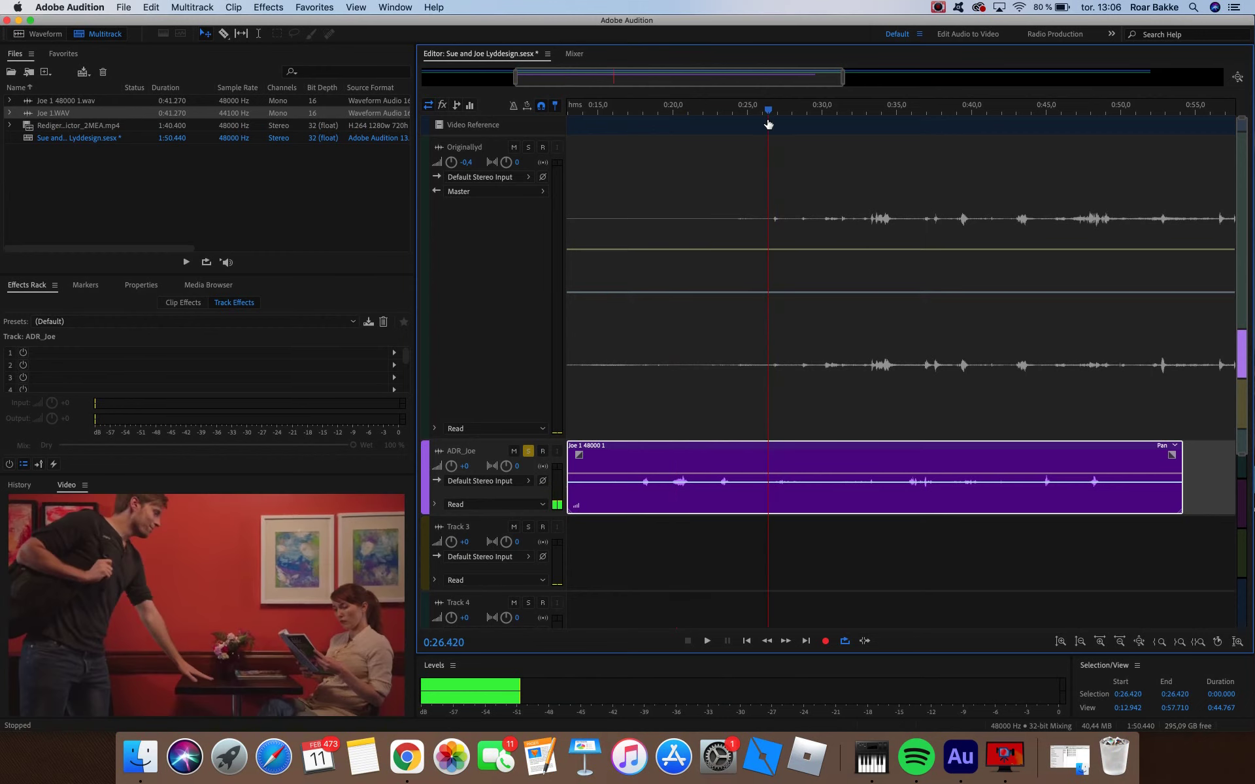
pyautogui.click(528, 456)
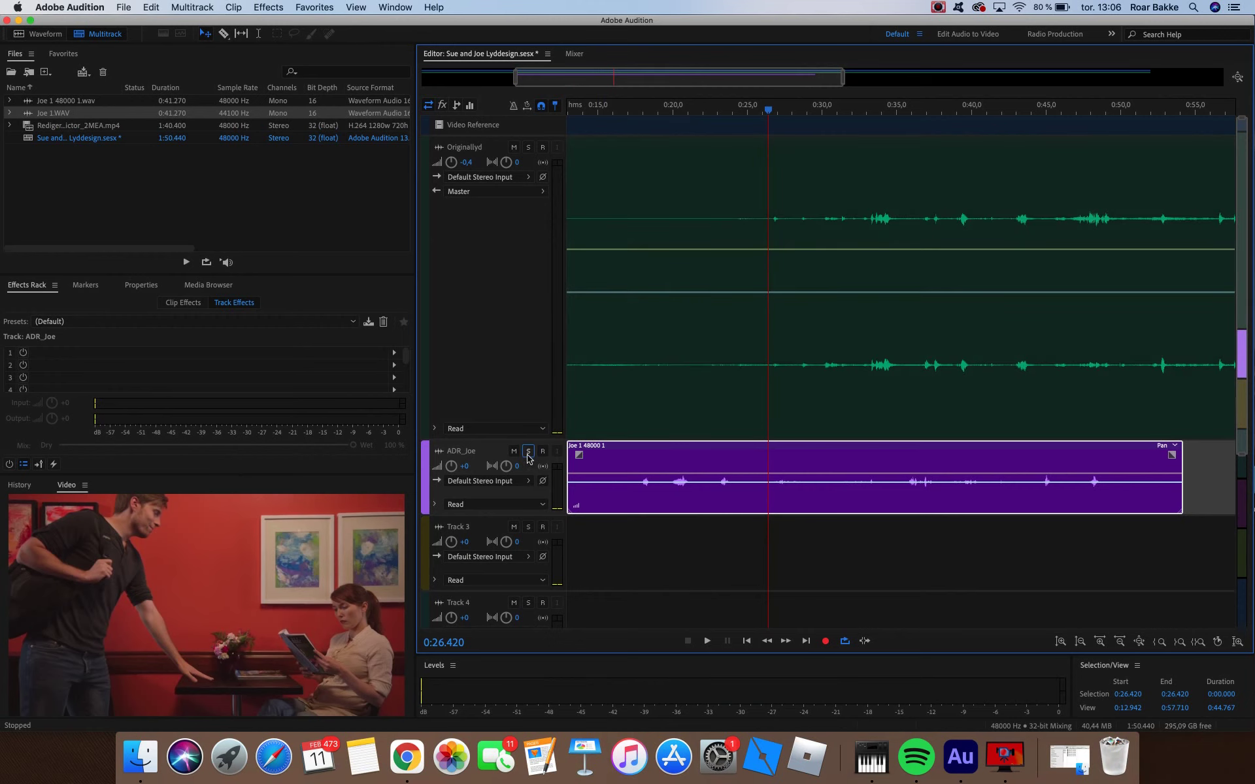
pyautogui.click(529, 148)
pyautogui.press('space')
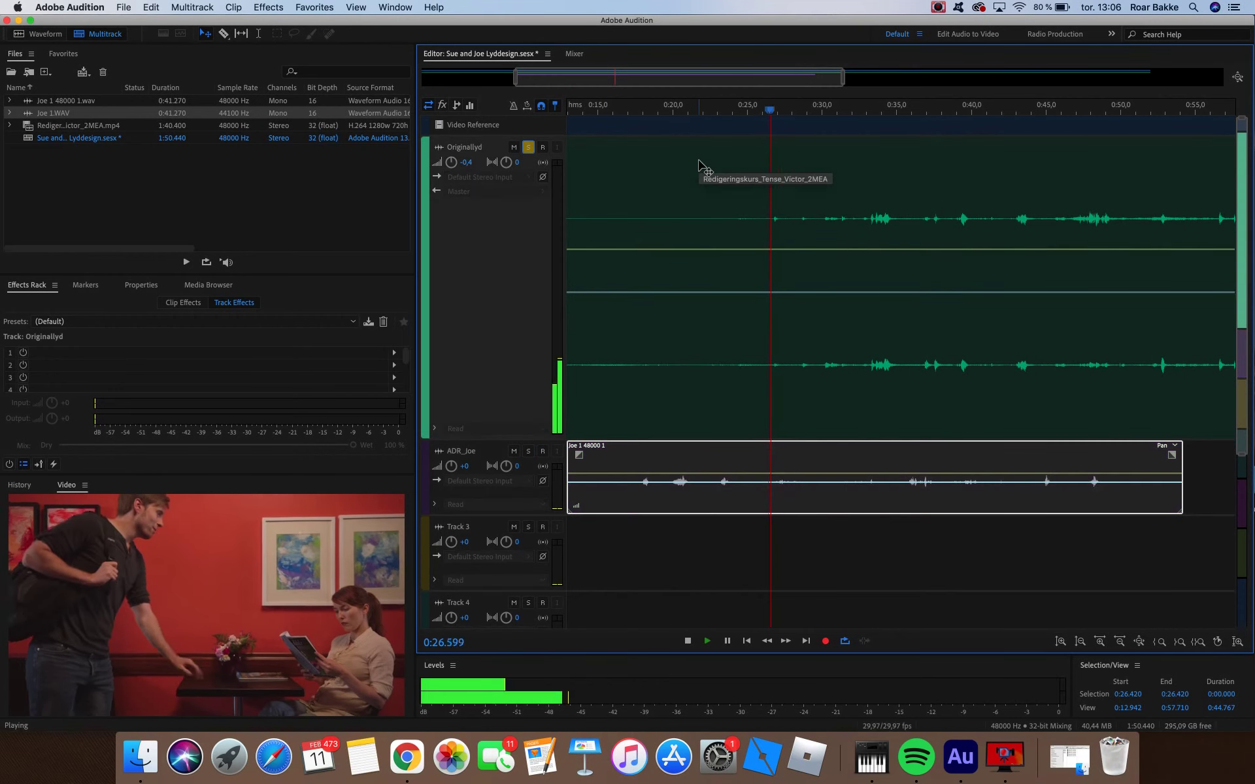
pyautogui.press('space')
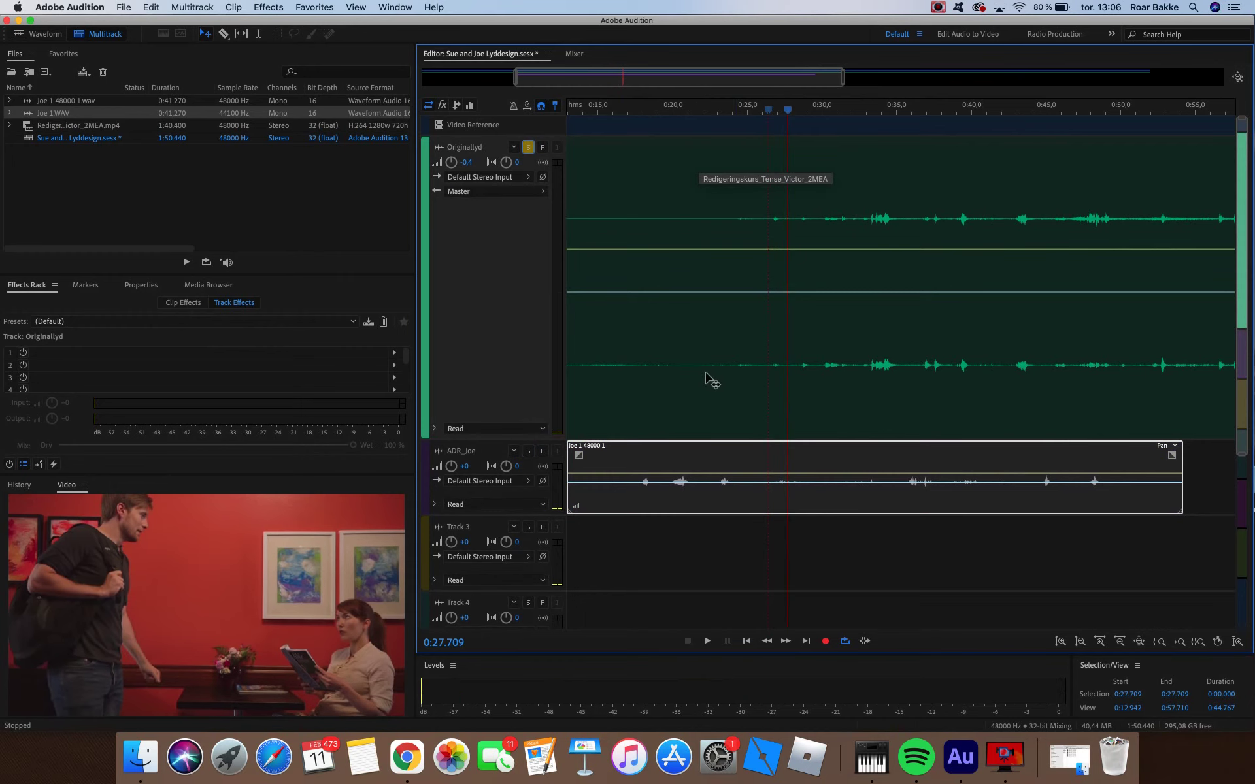
# - Solo only the ADR_Joe track again and play its recording from about 0:22.8
pyautogui.click(529, 459)
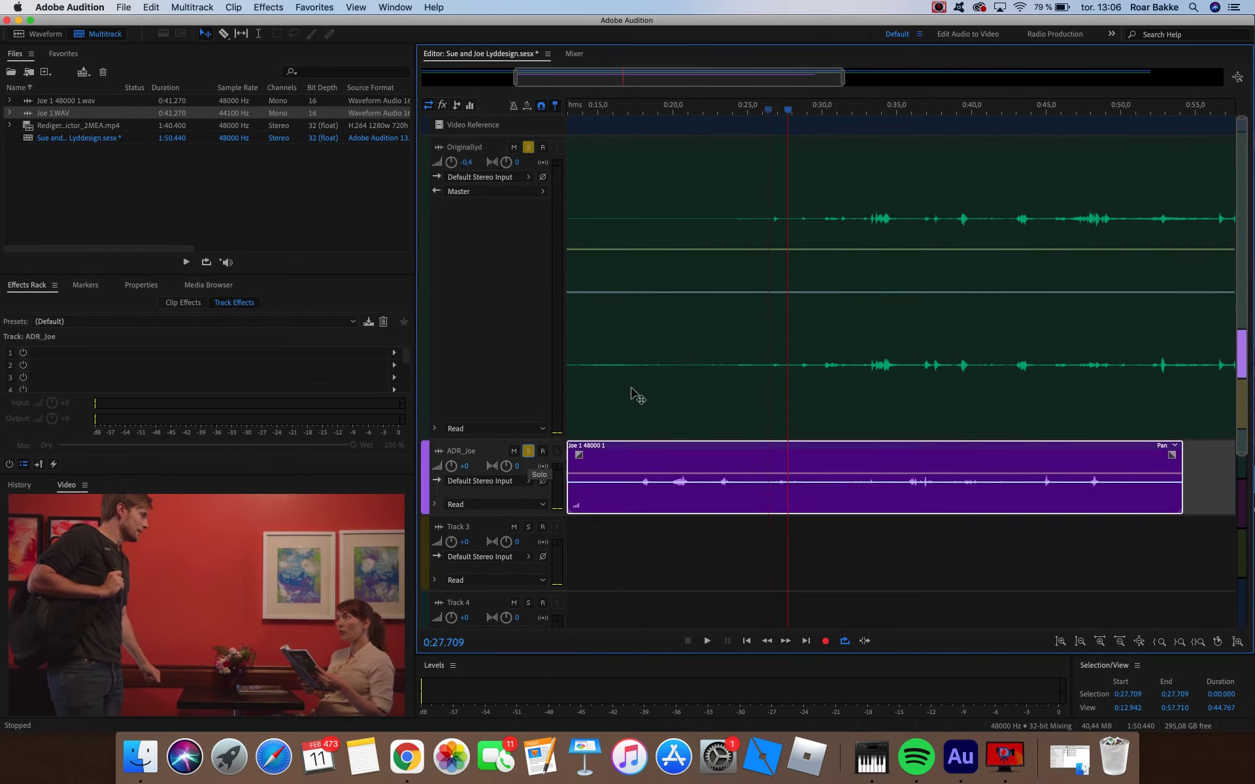
pyautogui.click(528, 147)
pyautogui.click(728, 110)
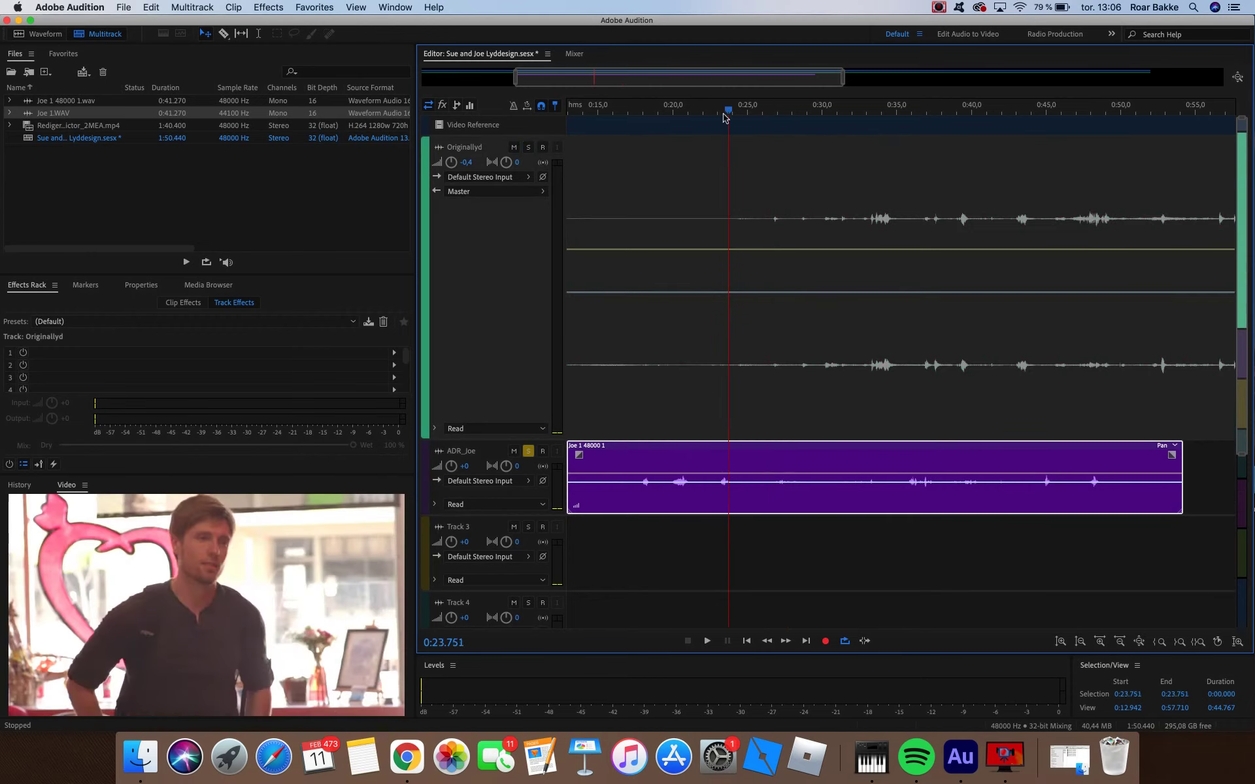
pyautogui.click(715, 112)
pyautogui.press('space')
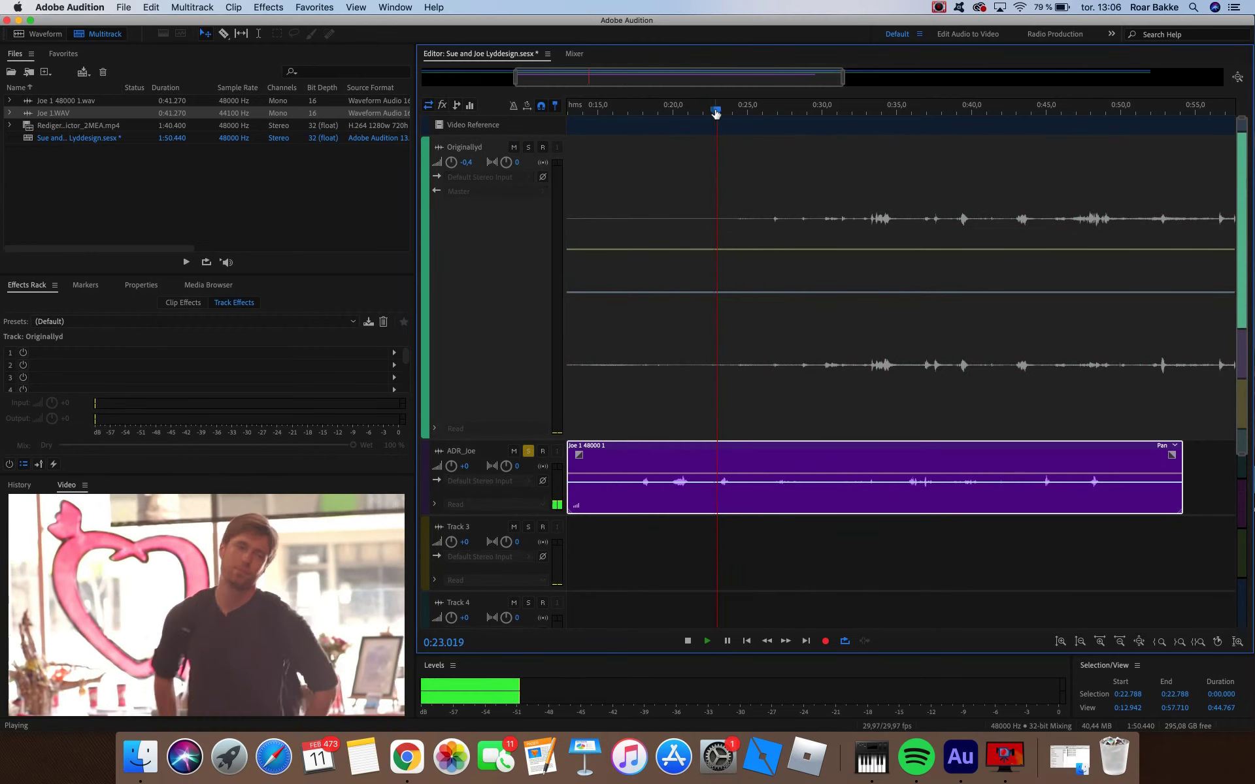
pyautogui.press('space')
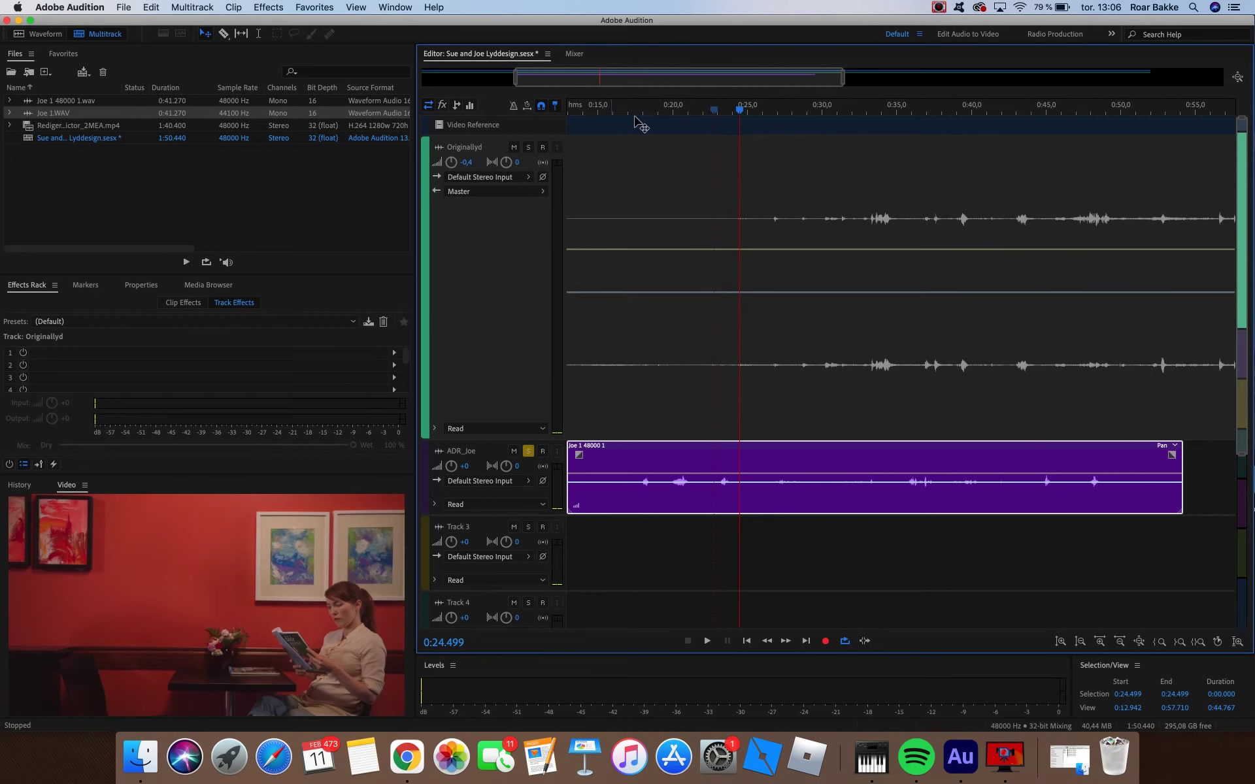
# - Listen to the soloed ADR_Joe recording from about 0:17.4, 0:44.4 and 0:48.0
pyautogui.click(635, 111)
pyautogui.press('space')
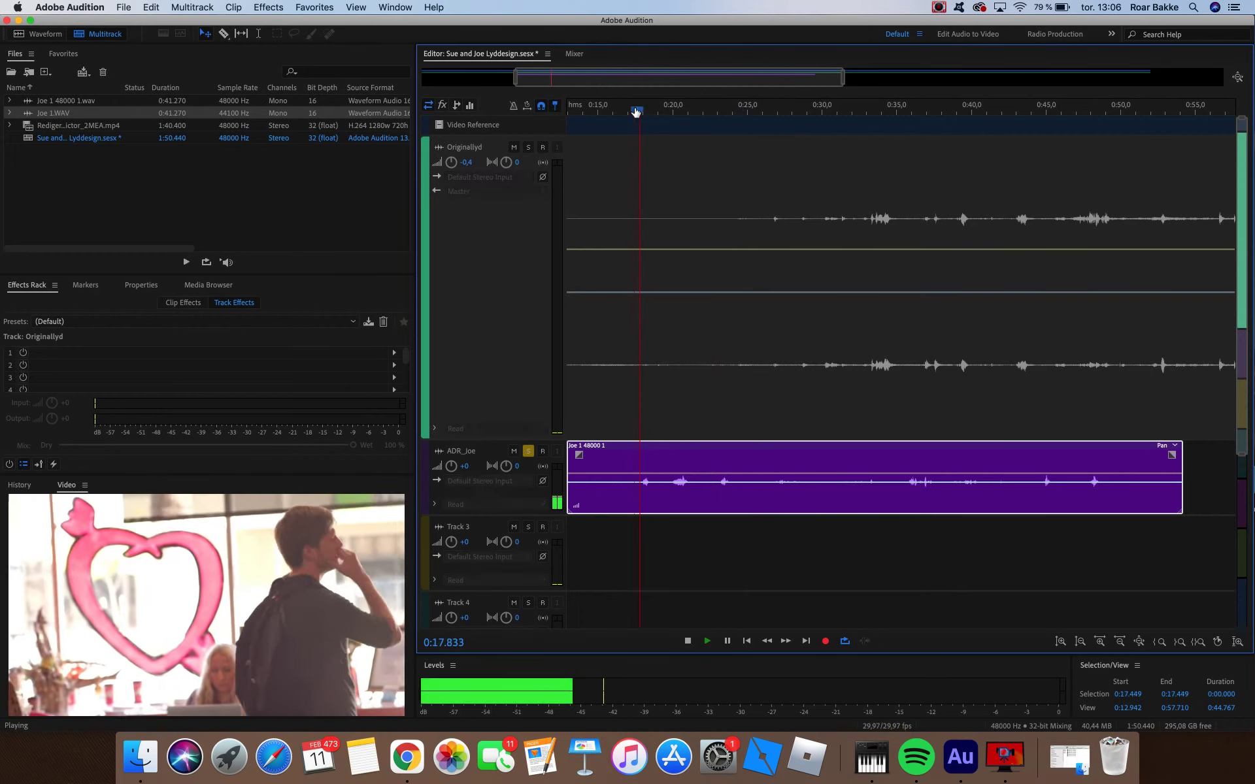
pyautogui.press('space')
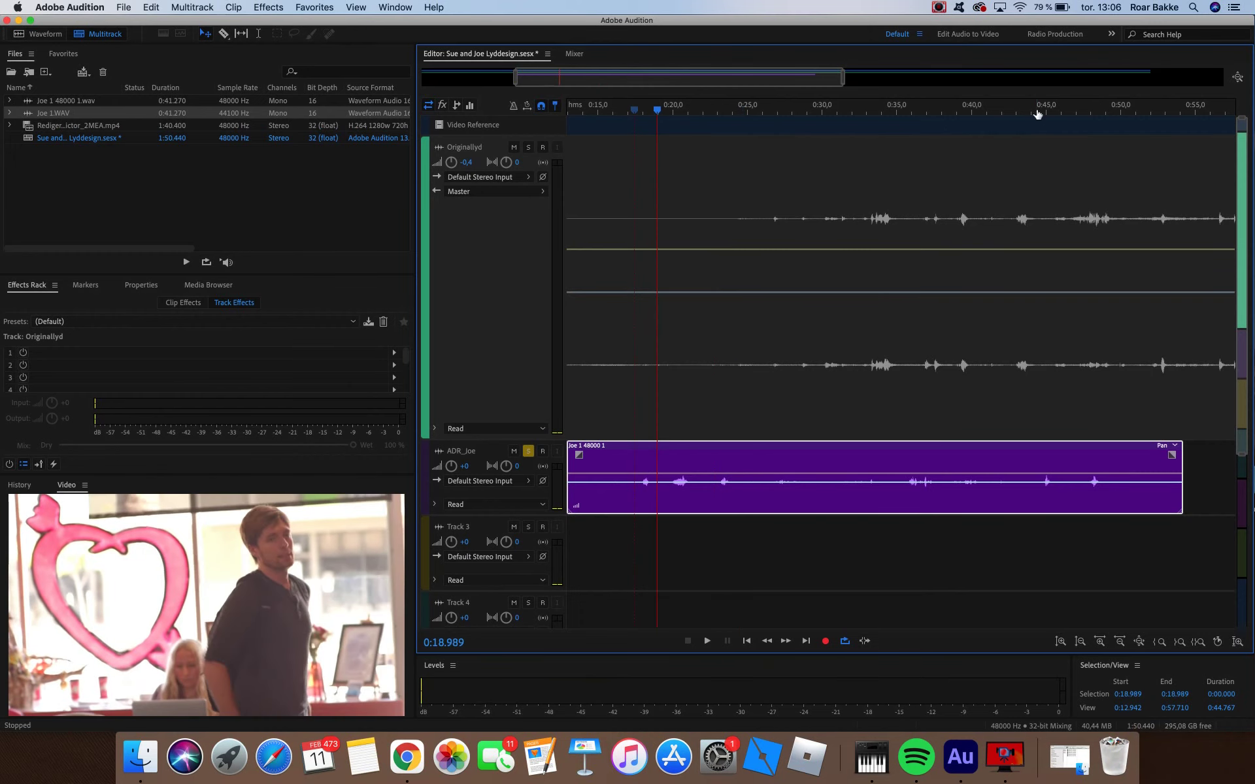
pyautogui.click(1036, 111)
pyautogui.press('space')
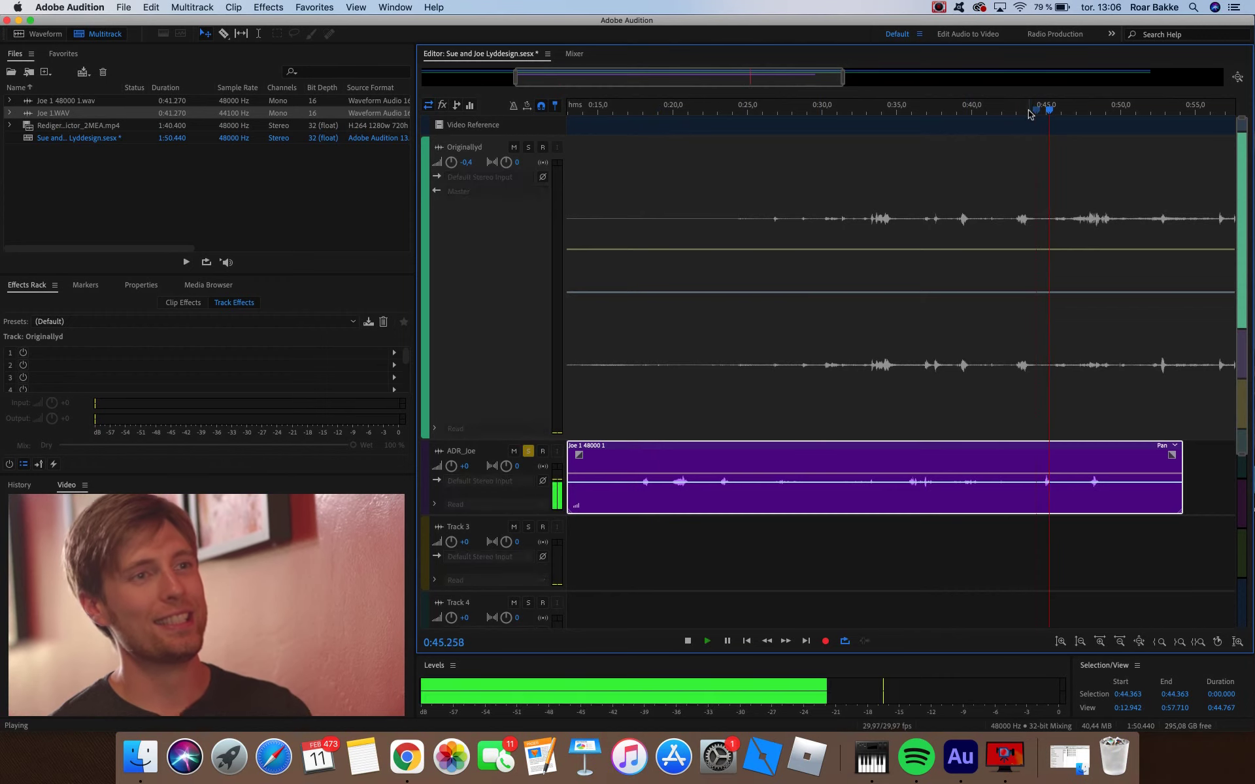
pyautogui.press('space')
pyautogui.click(1091, 111)
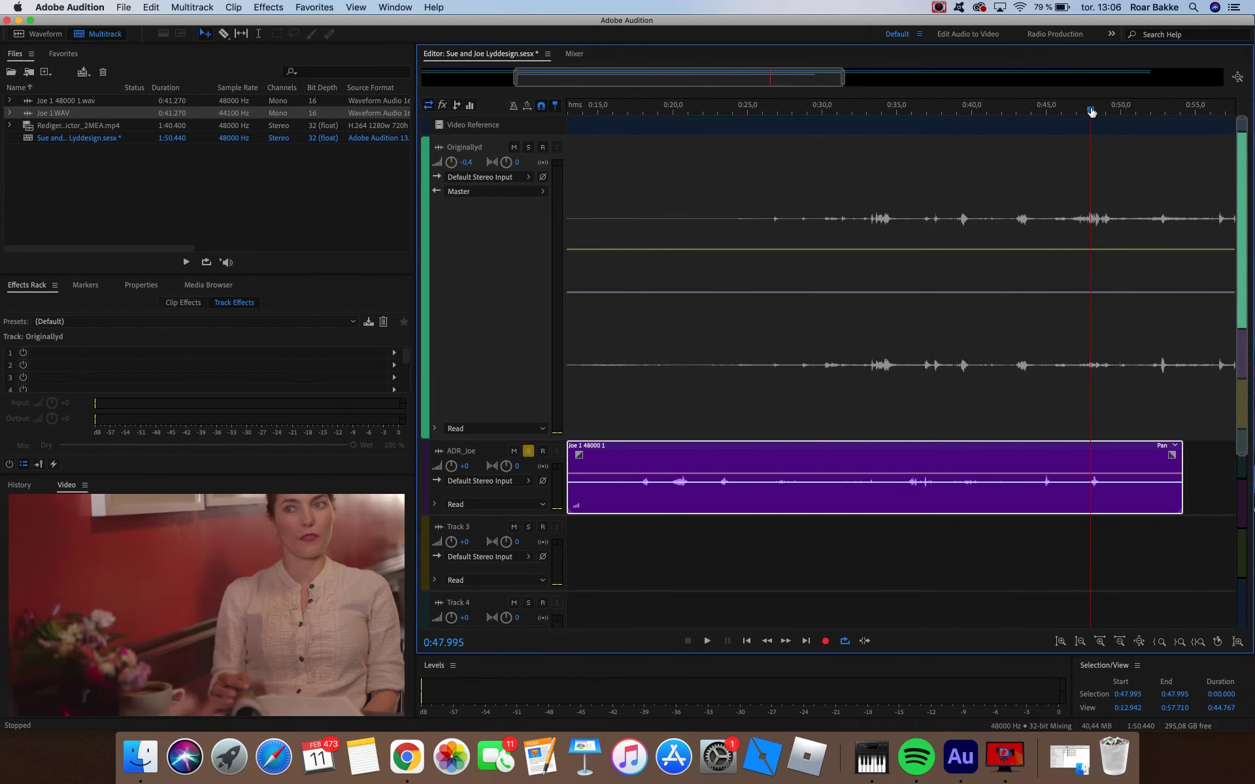
pyautogui.press('space')
pyautogui.press('space')
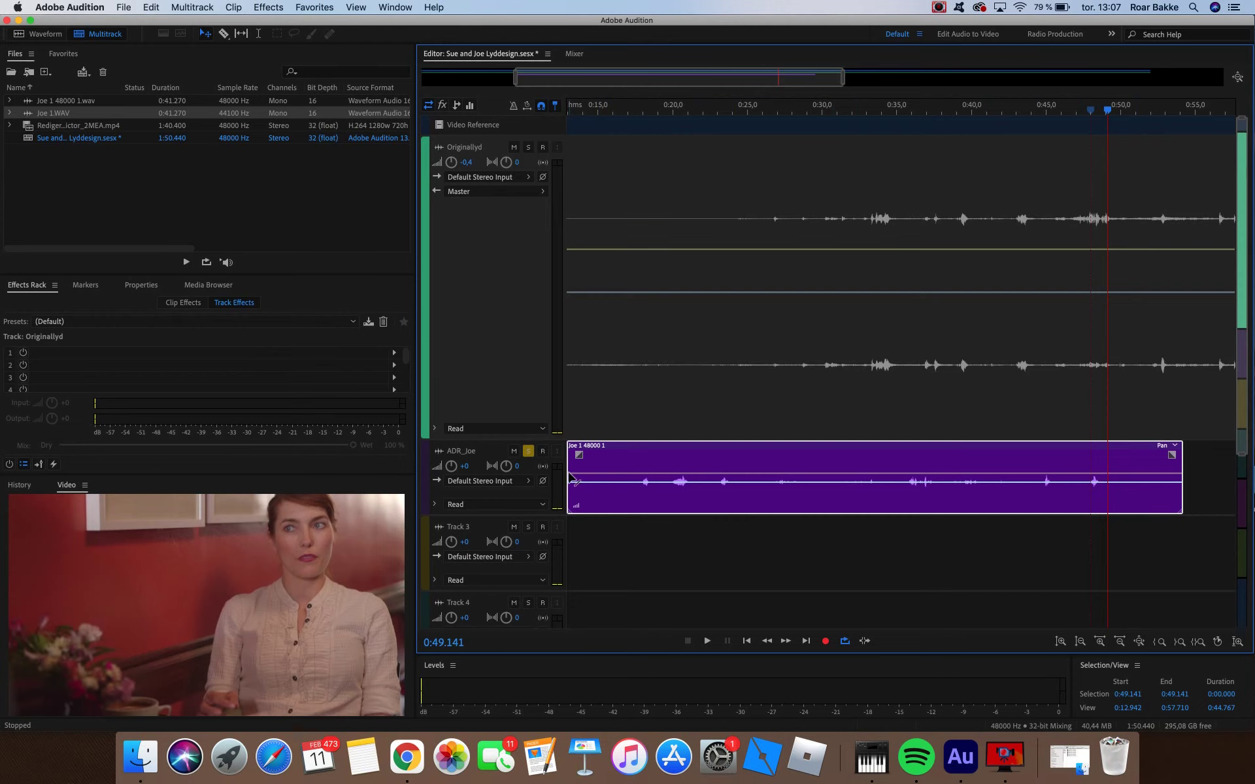
# - Trim the ADR_Joe clip to its last take and align it with the first original line at about 0:26.9
pyautogui.moveTo(571, 466); pyautogui.dragTo(1085, 499)
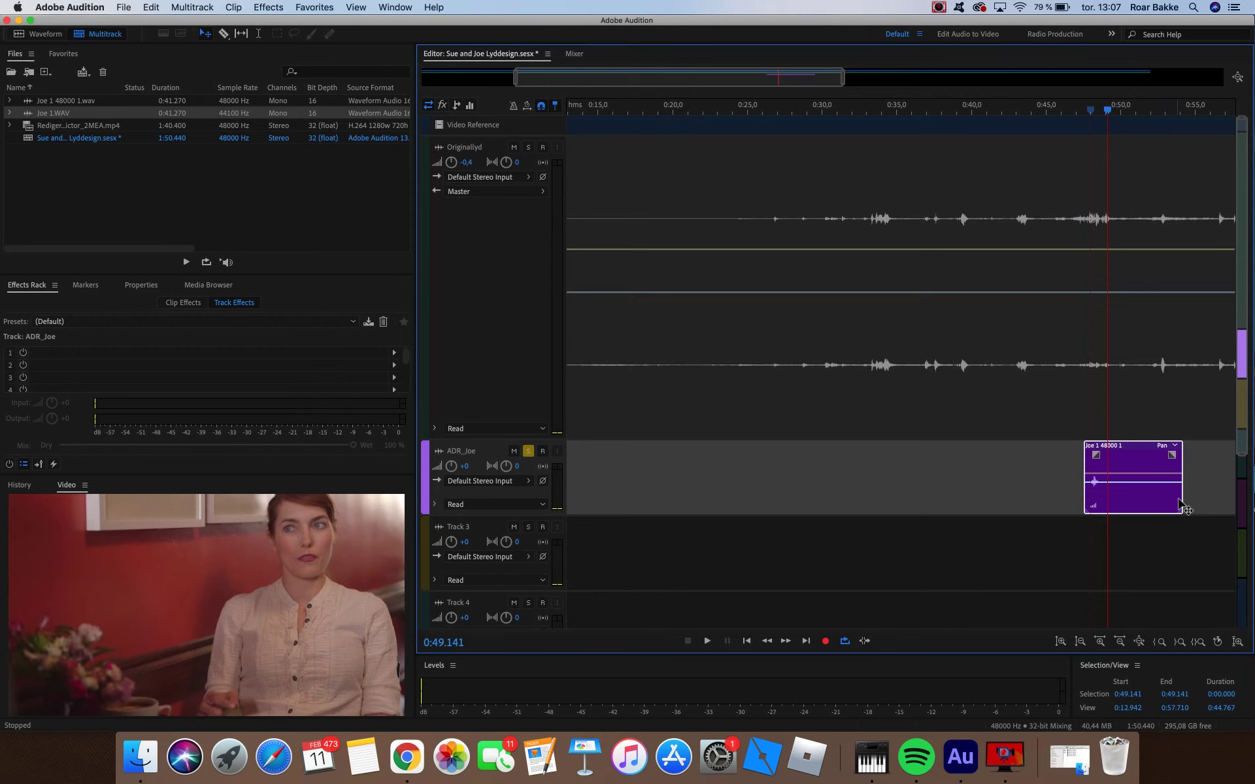
pyautogui.moveTo(1169, 490); pyautogui.dragTo(776, 462)
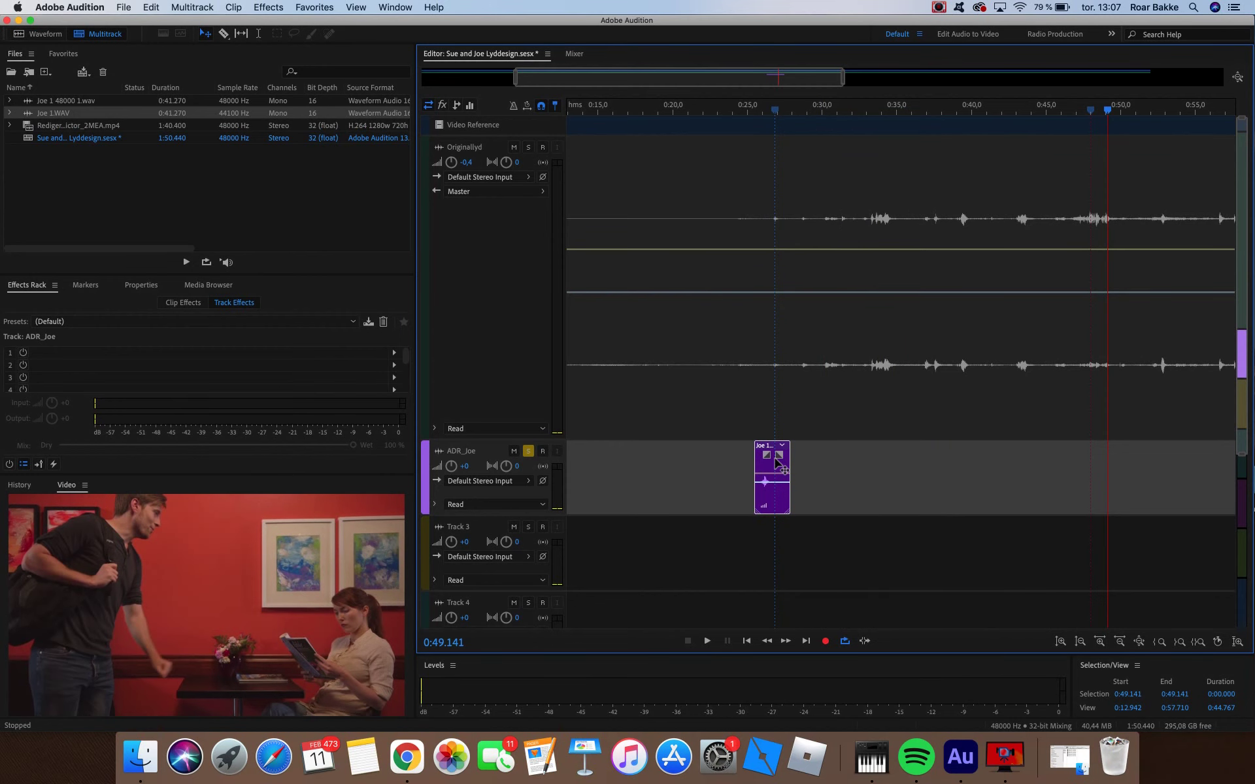
pyautogui.moveTo(777, 462); pyautogui.dragTo(777, 458)
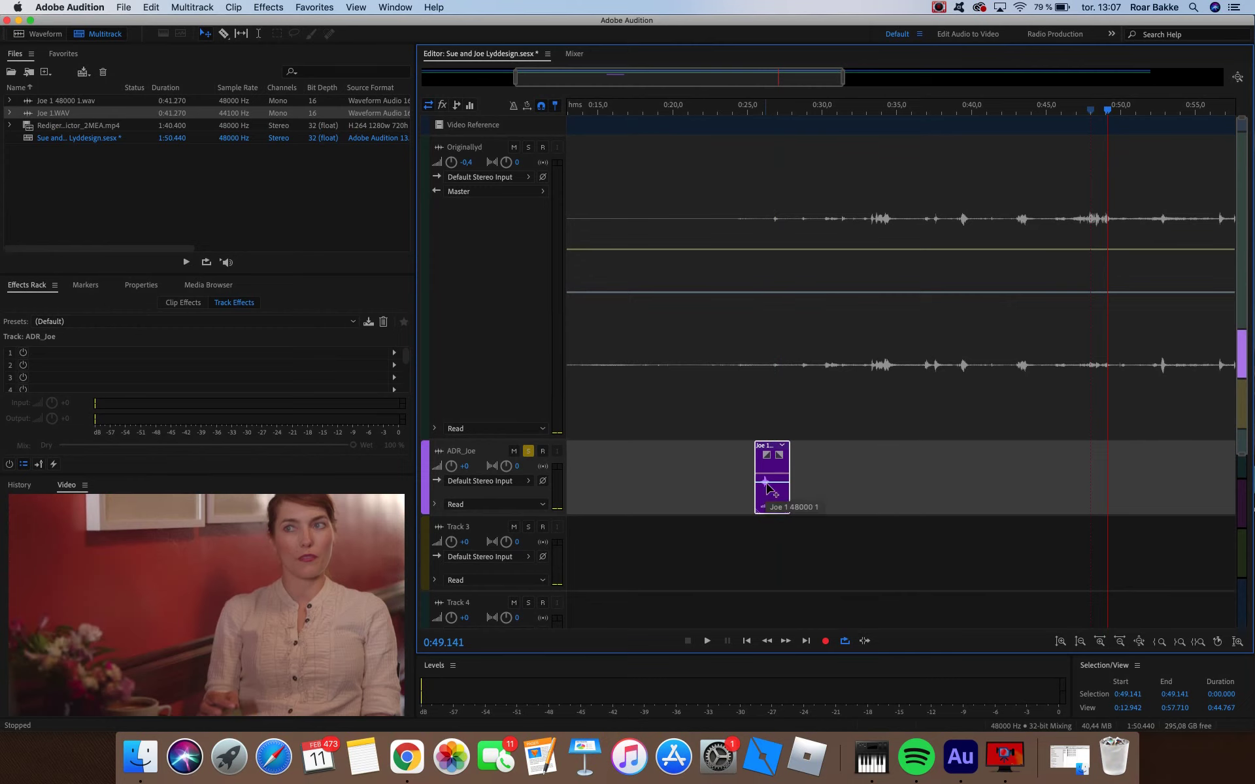
pyautogui.moveTo(766, 484); pyautogui.dragTo(794, 501)
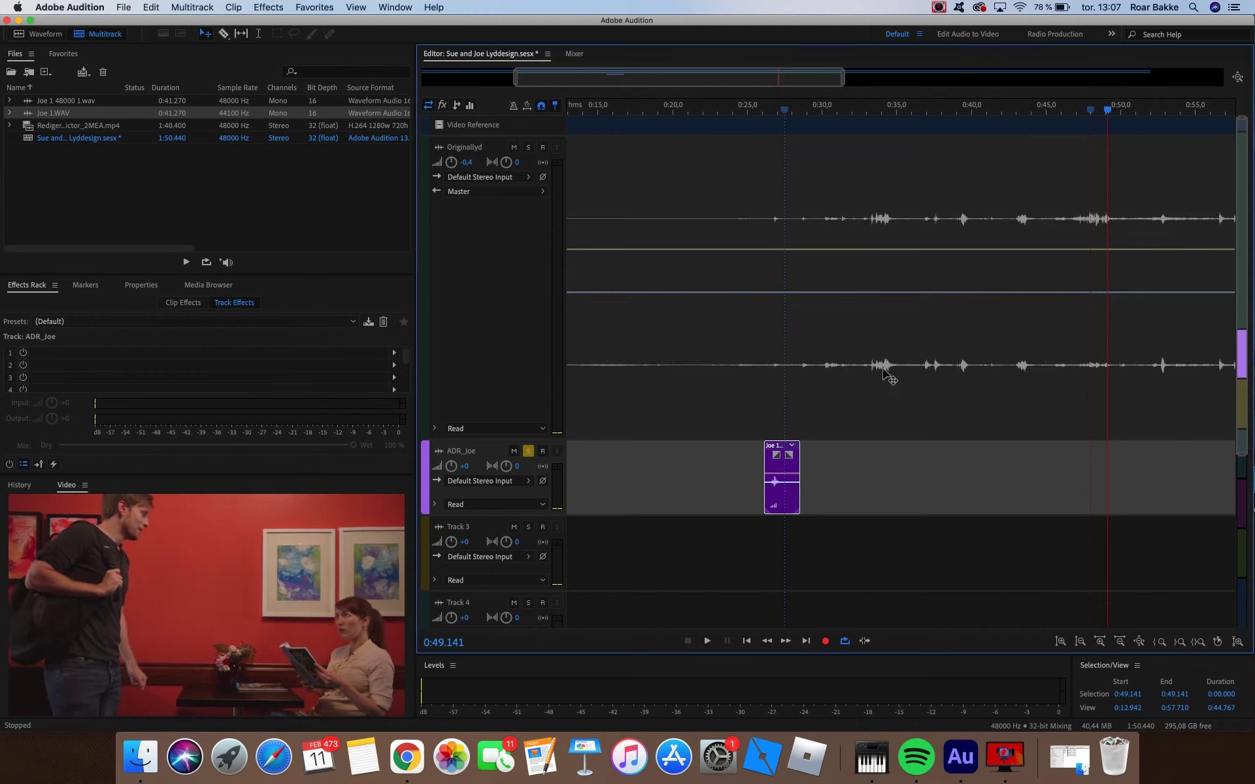
pyautogui.moveTo(1108, 116); pyautogui.dragTo(776, 126)
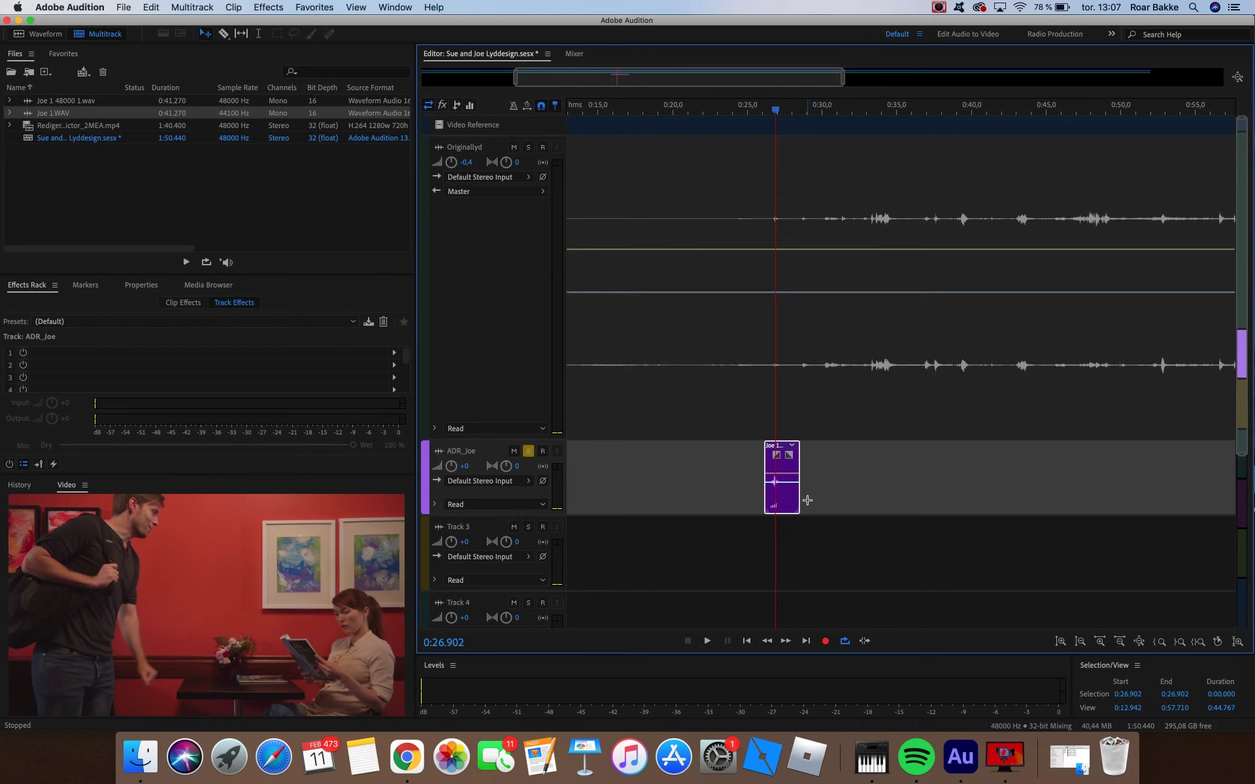
# - Play the placed ADR clip against the picture from about 0:25.7 and 0:26.5 to check its sync
pyautogui.click(756, 111)
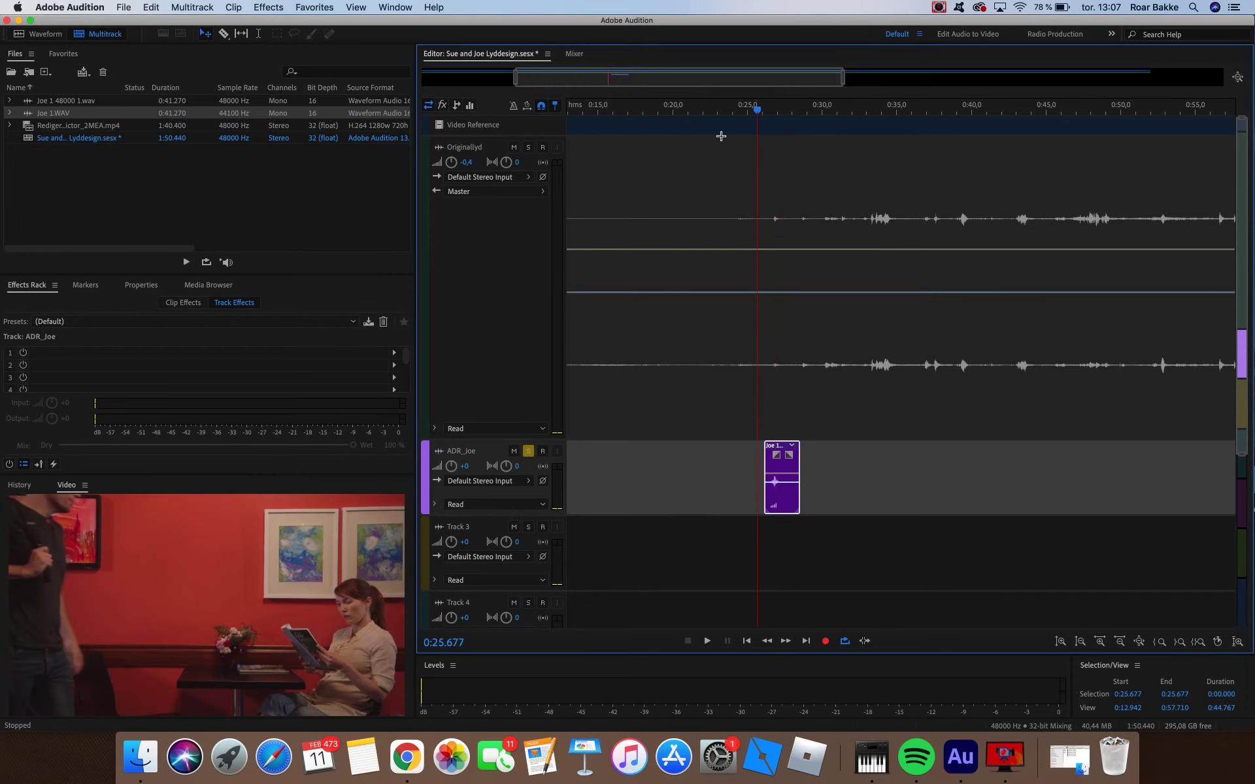
pyautogui.press('space')
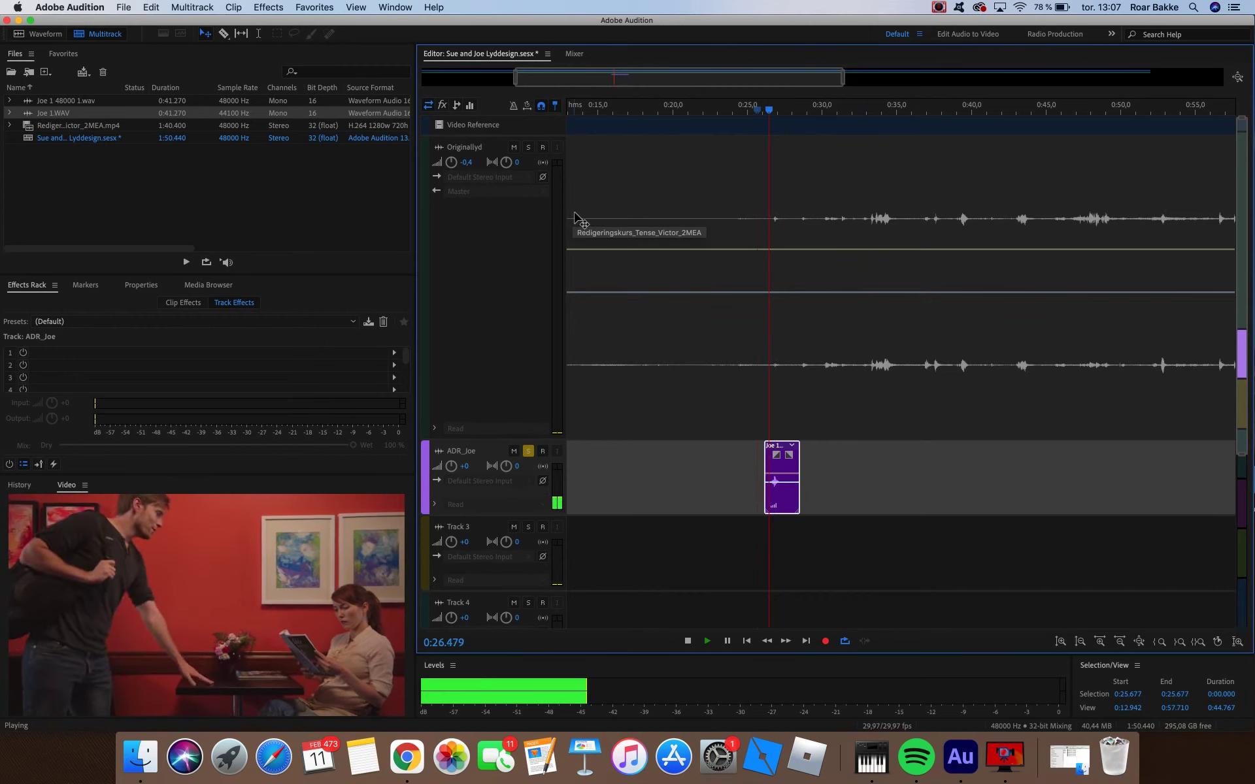
pyautogui.press('space')
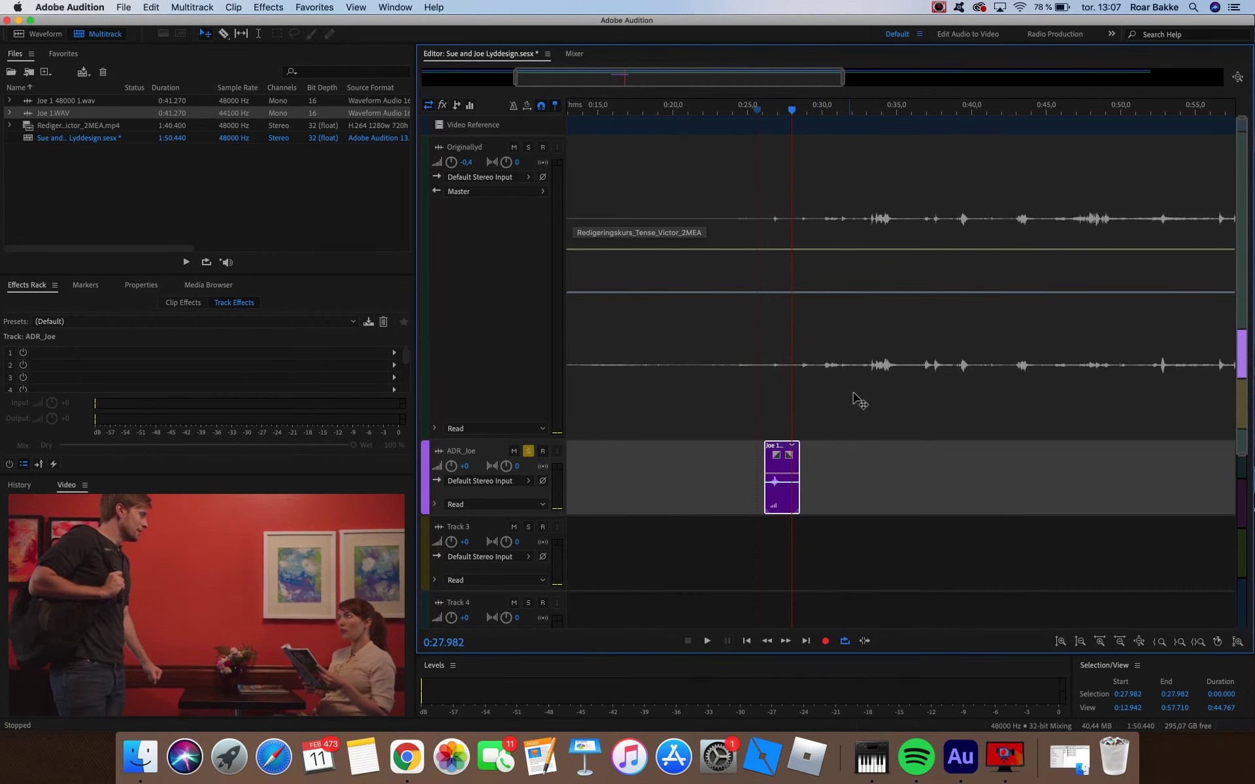
pyautogui.click(771, 111)
pyautogui.press('space')
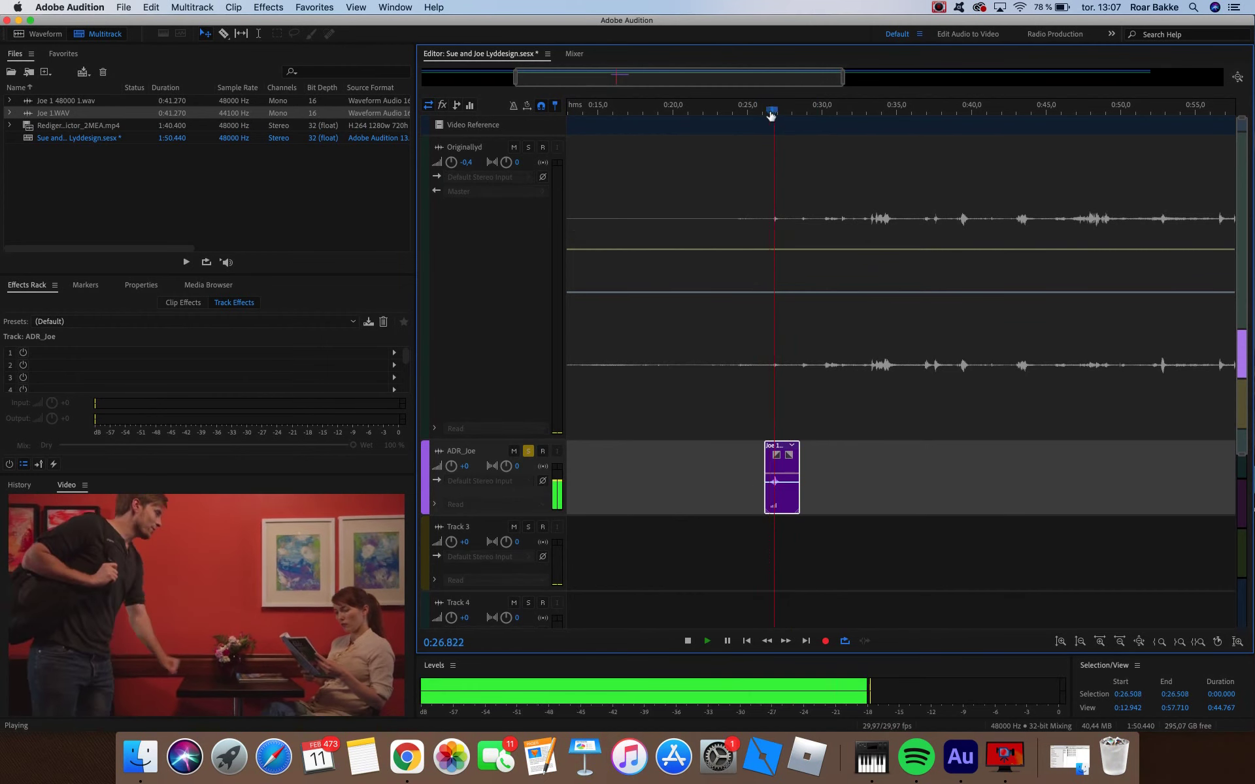
pyautogui.press('space')
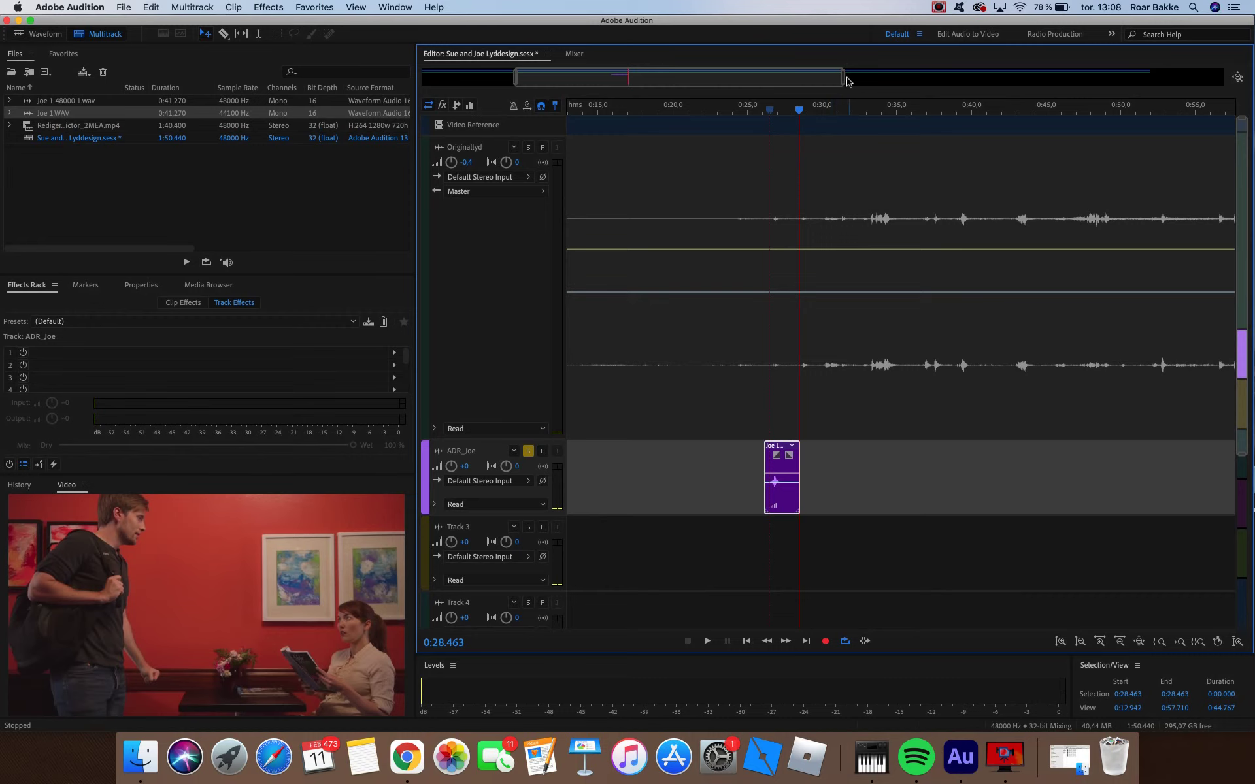
# - Extend the start of the ADR clip back to about 0:25.7 to give room before the word
pyautogui.moveTo(844, 82); pyautogui.dragTo(699, 83)
pyautogui.moveTo(517, 80); pyautogui.dragTo(592, 80)
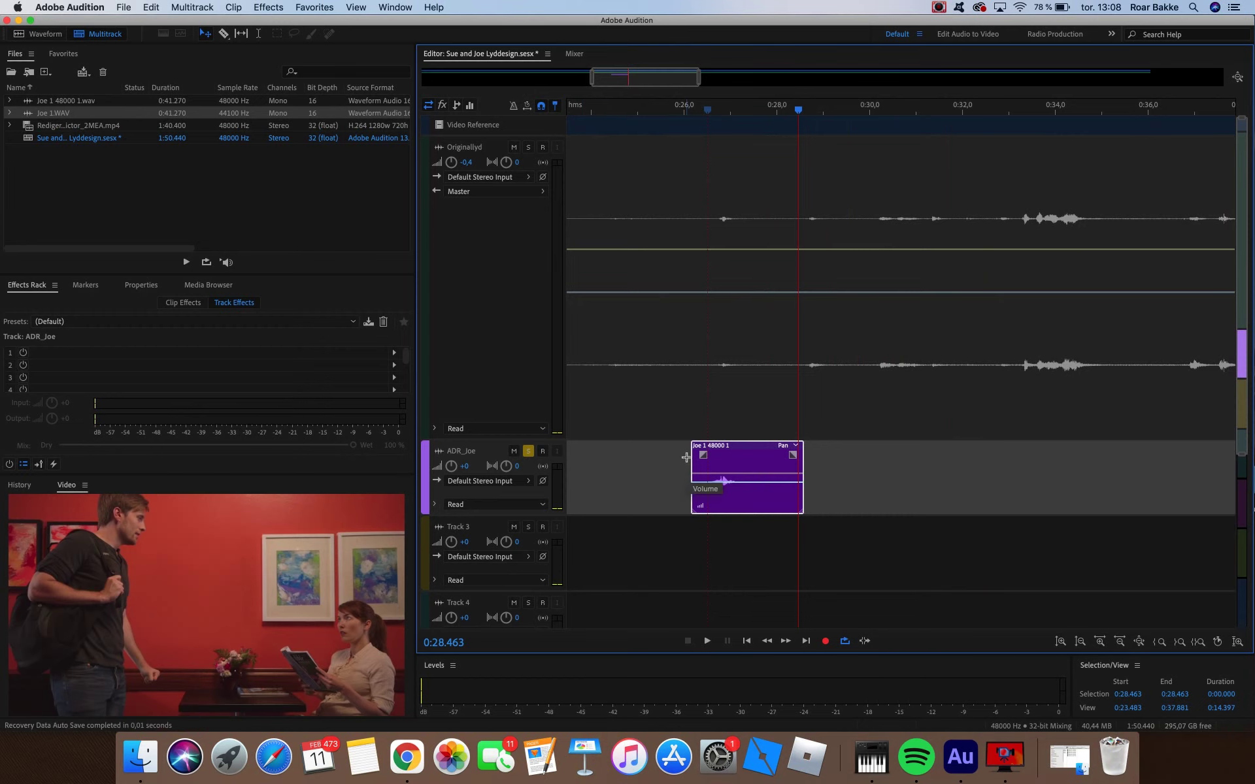
pyautogui.moveTo(692, 469); pyautogui.dragTo(673, 472)
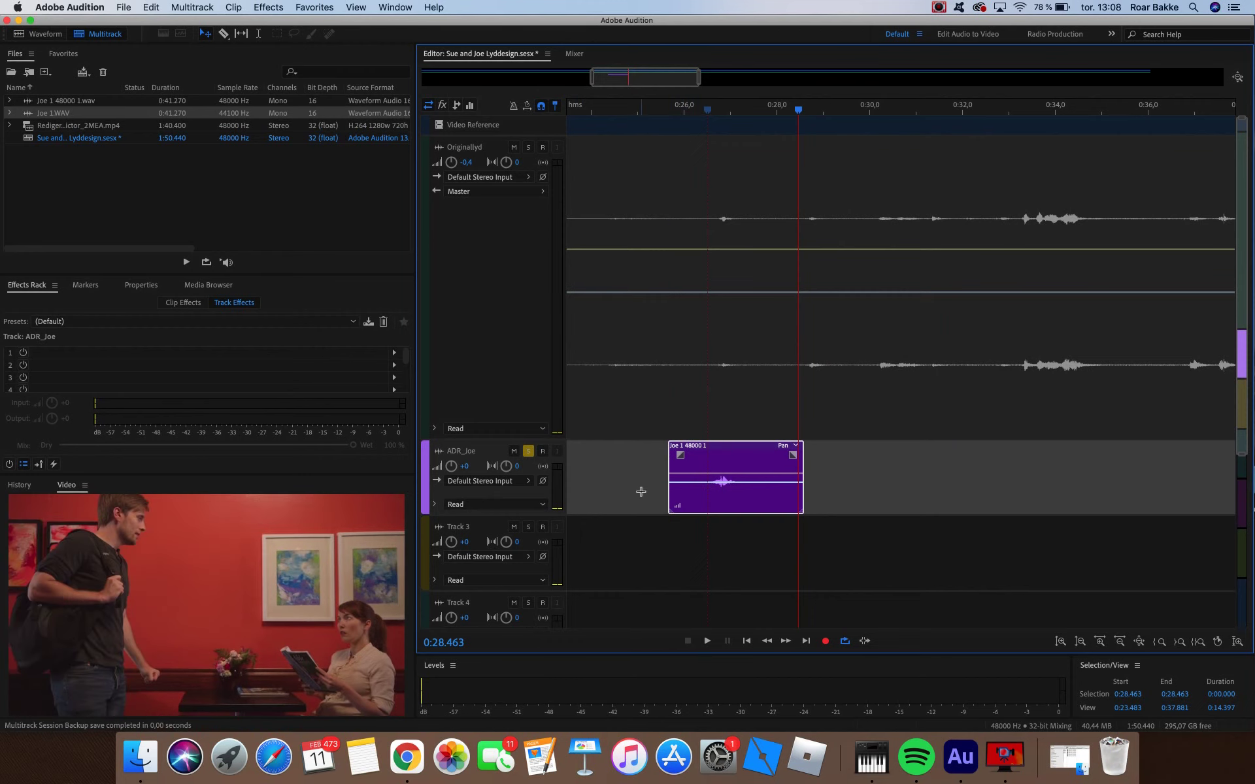
# - Play from about 0:24.7 into the ADR clip, pausing at its start, to listen to how its background noise enters
pyautogui.click(661, 111)
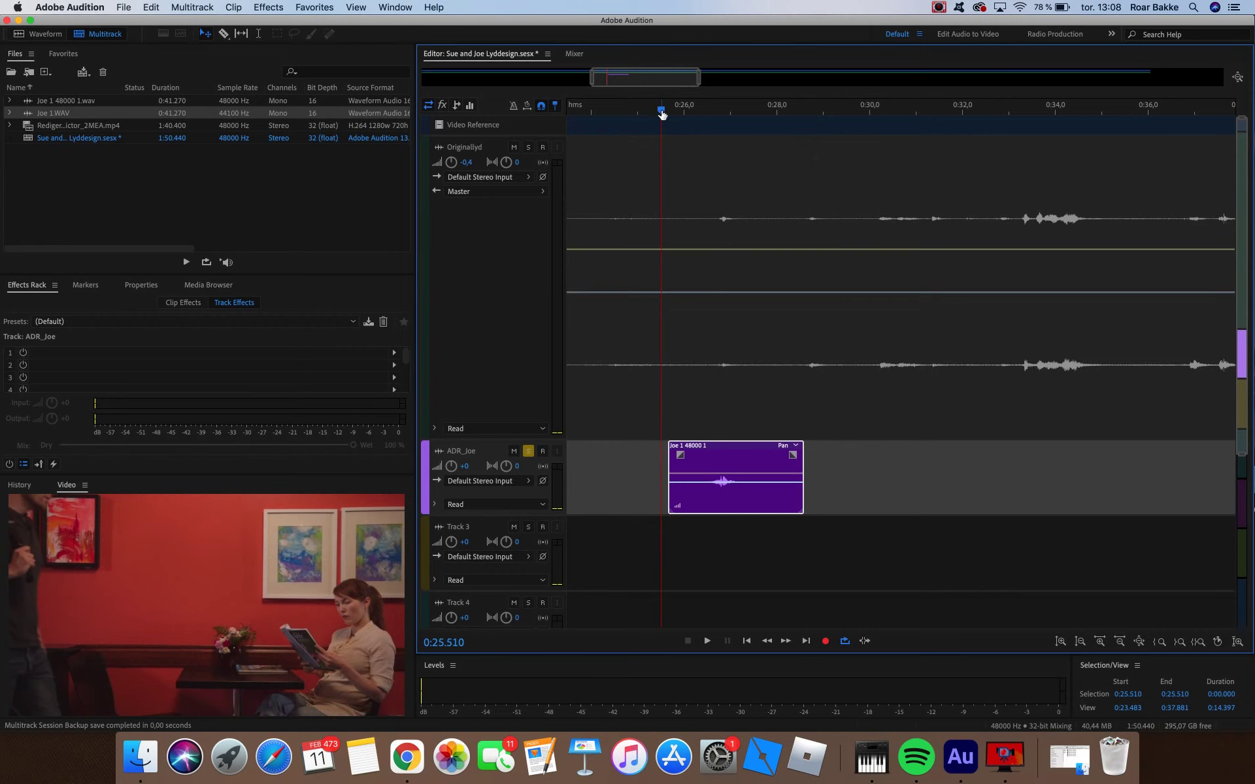
pyautogui.click(622, 111)
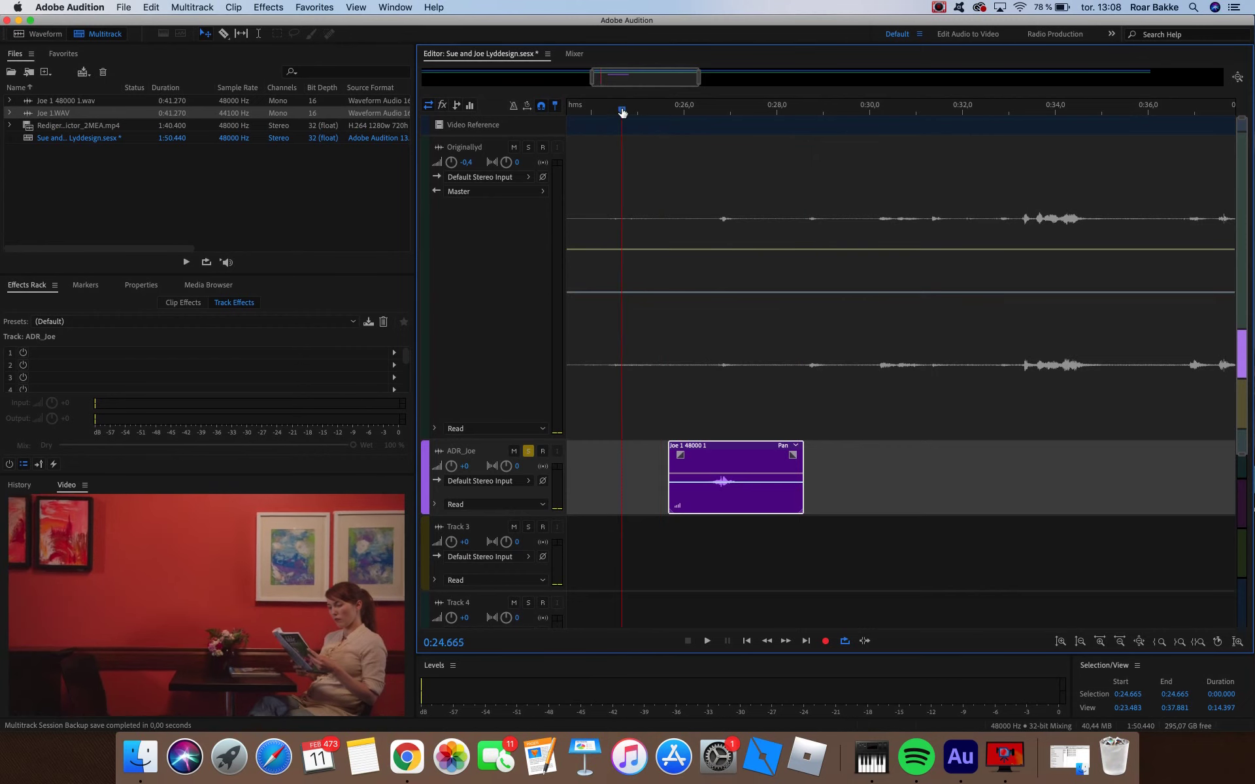
pyautogui.press('space')
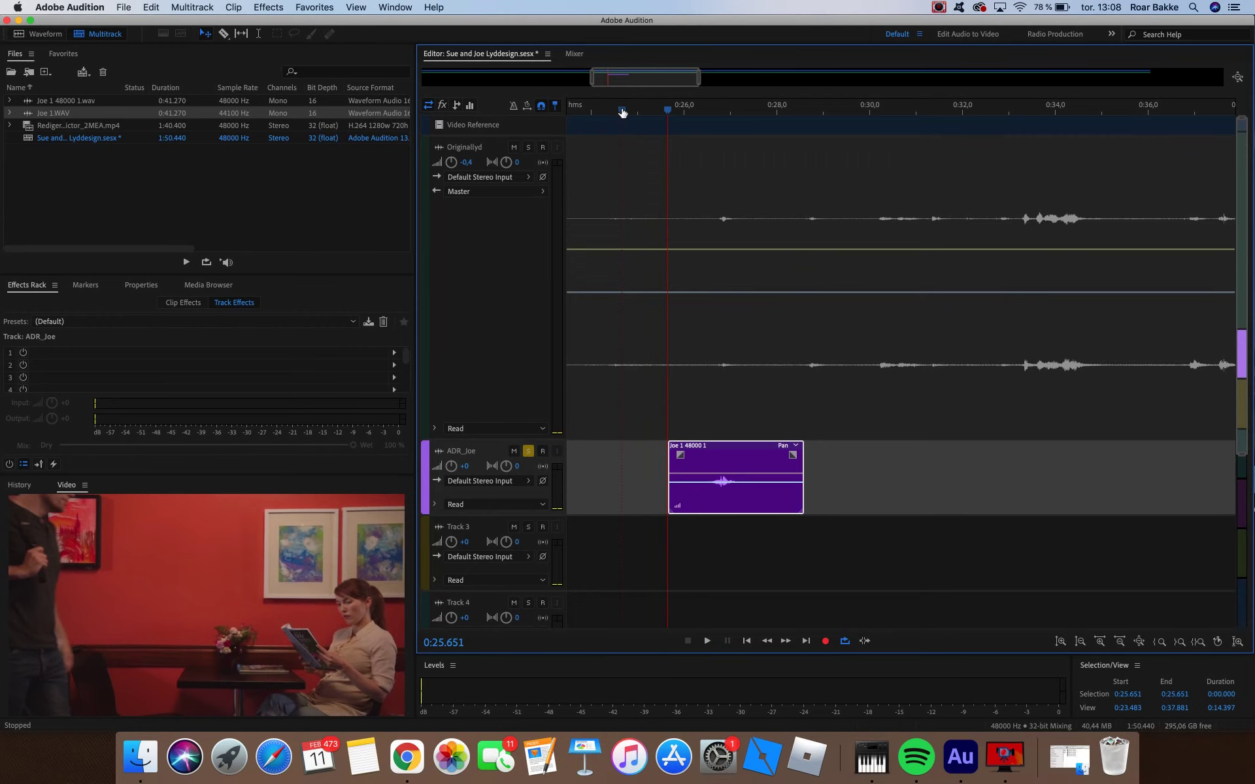
pyautogui.press('space')
pyautogui.press('space')
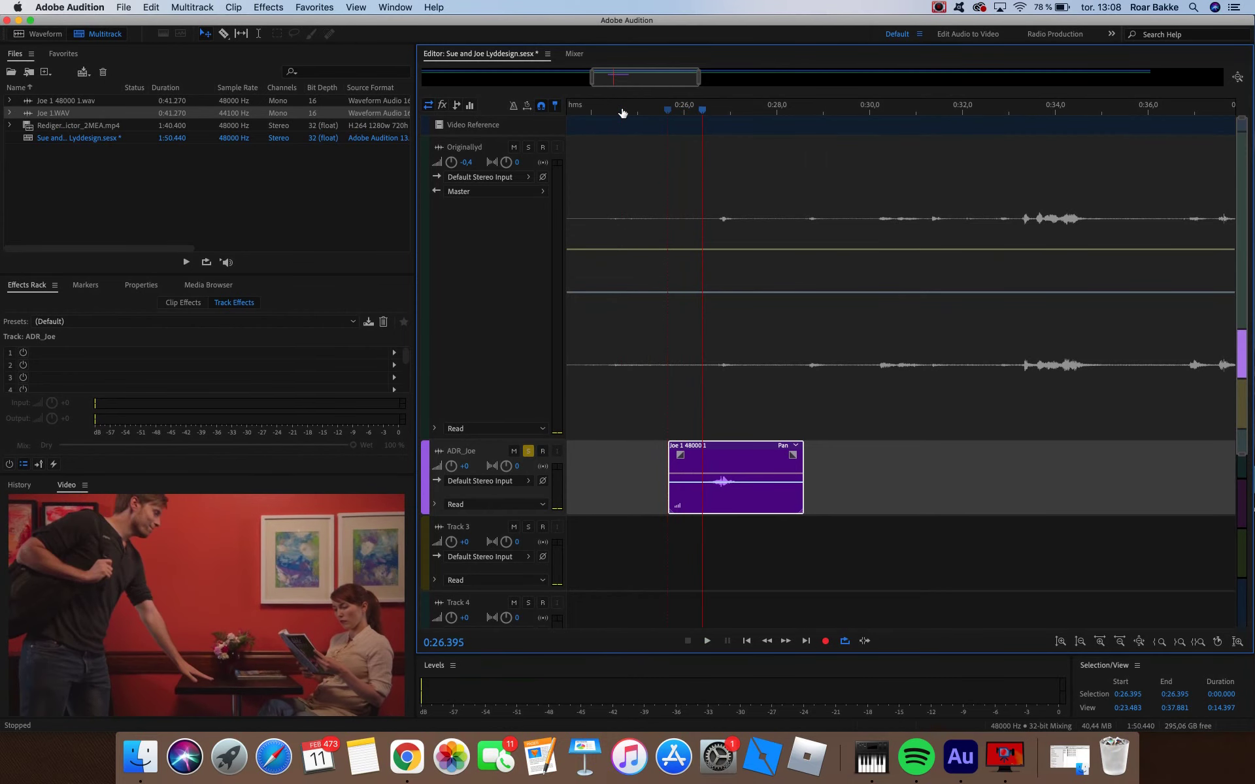
# - Add a fade-in and a fade-out to the ADR clip on either side of the spoken word
pyautogui.click(651, 105)
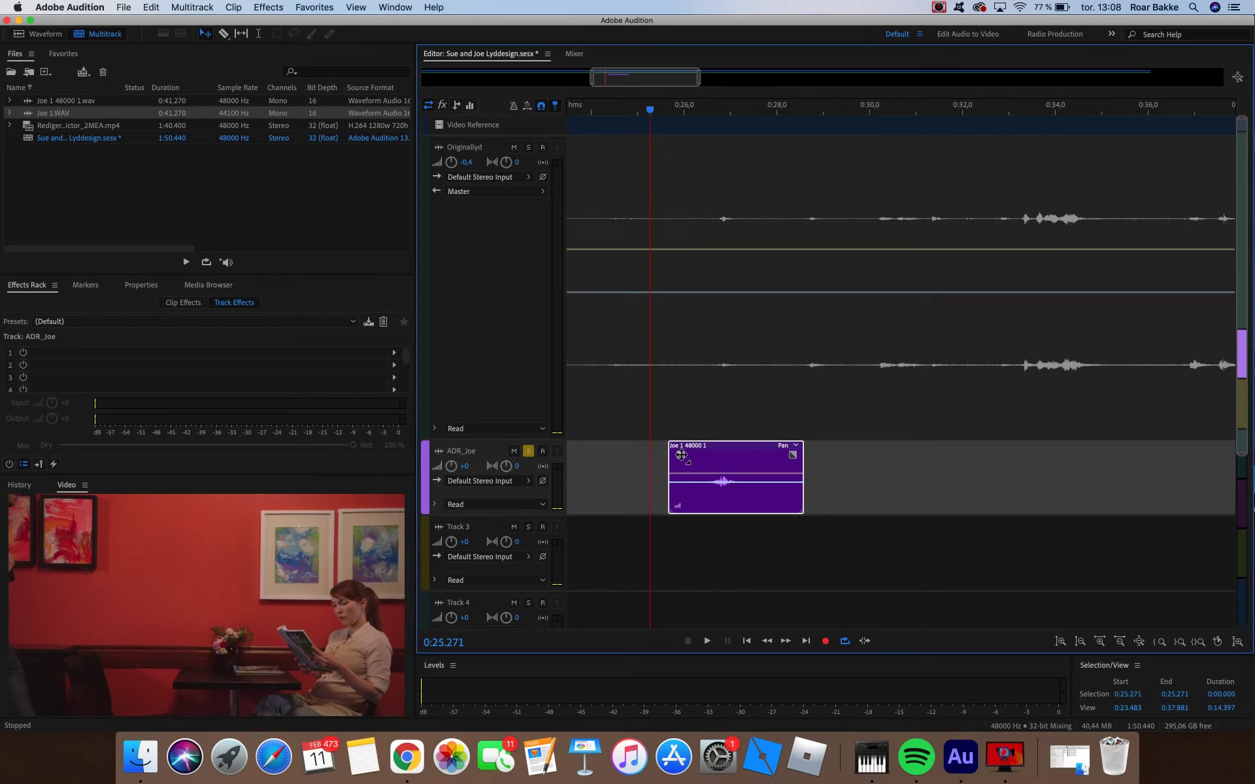
pyautogui.moveTo(681, 456); pyautogui.dragTo(720, 455)
pyautogui.moveTo(788, 455); pyautogui.dragTo(747, 315)
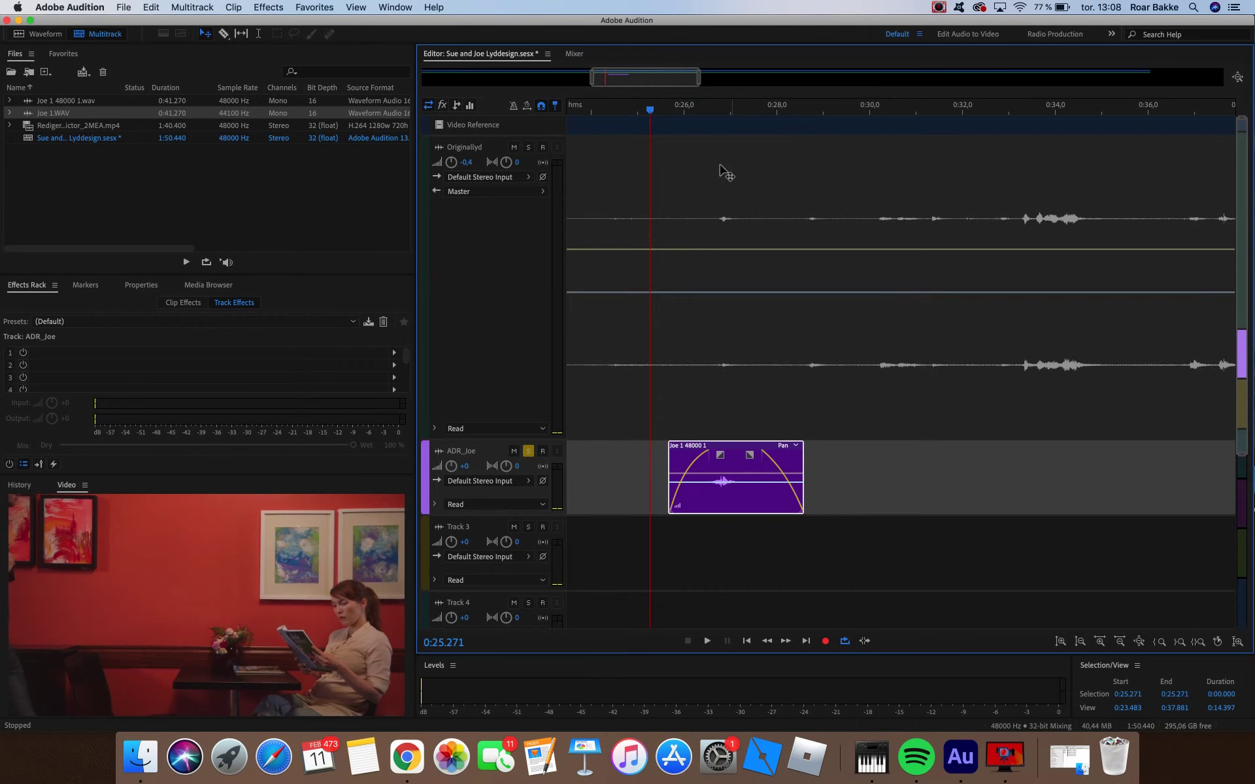
# - Play the faded ADR clip from about 0:24.5 and continue past its end to about 0:29.8
pyautogui.click(615, 108)
pyautogui.press('space')
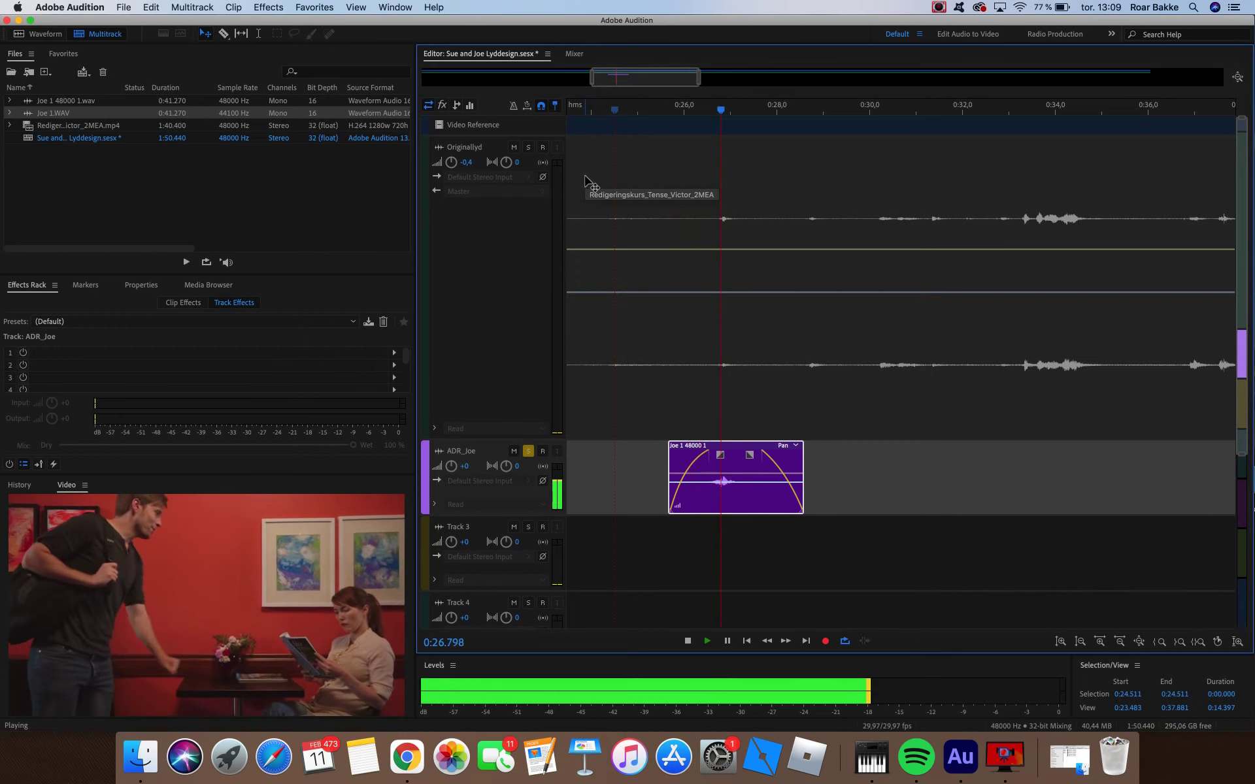
pyautogui.press('space')
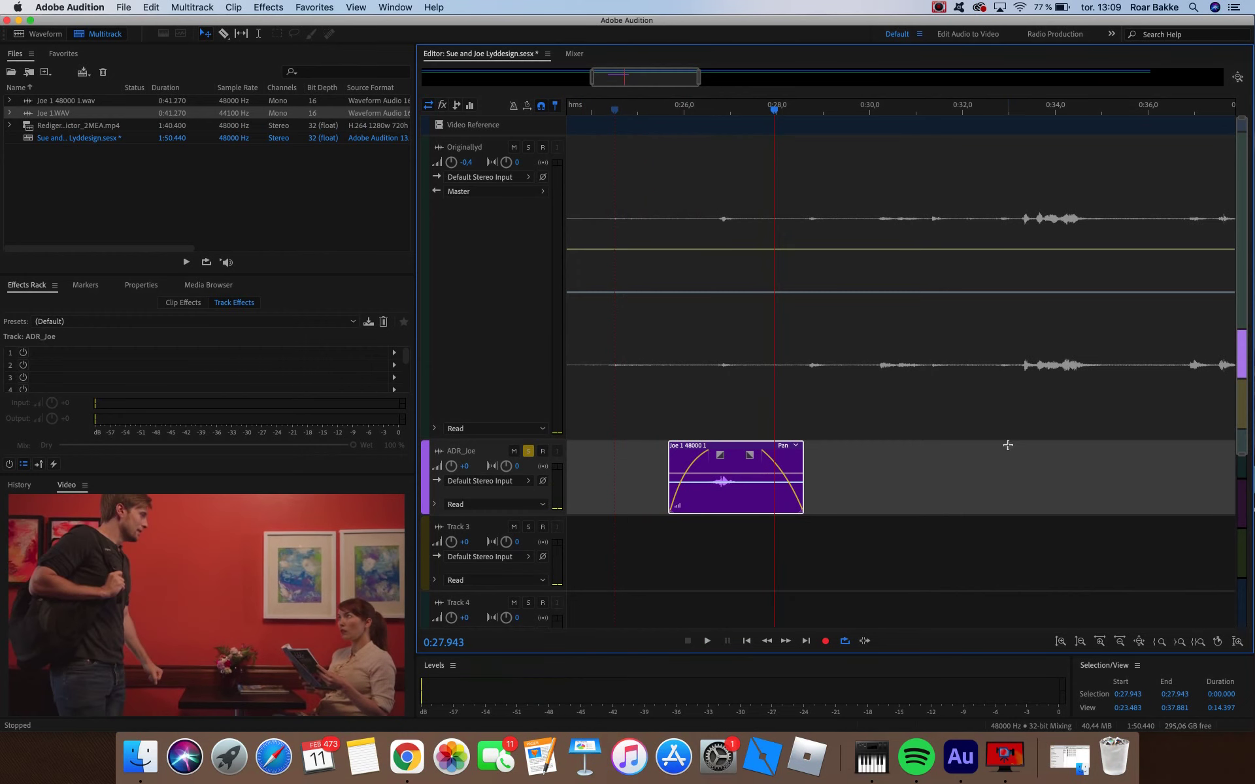
pyautogui.press('space')
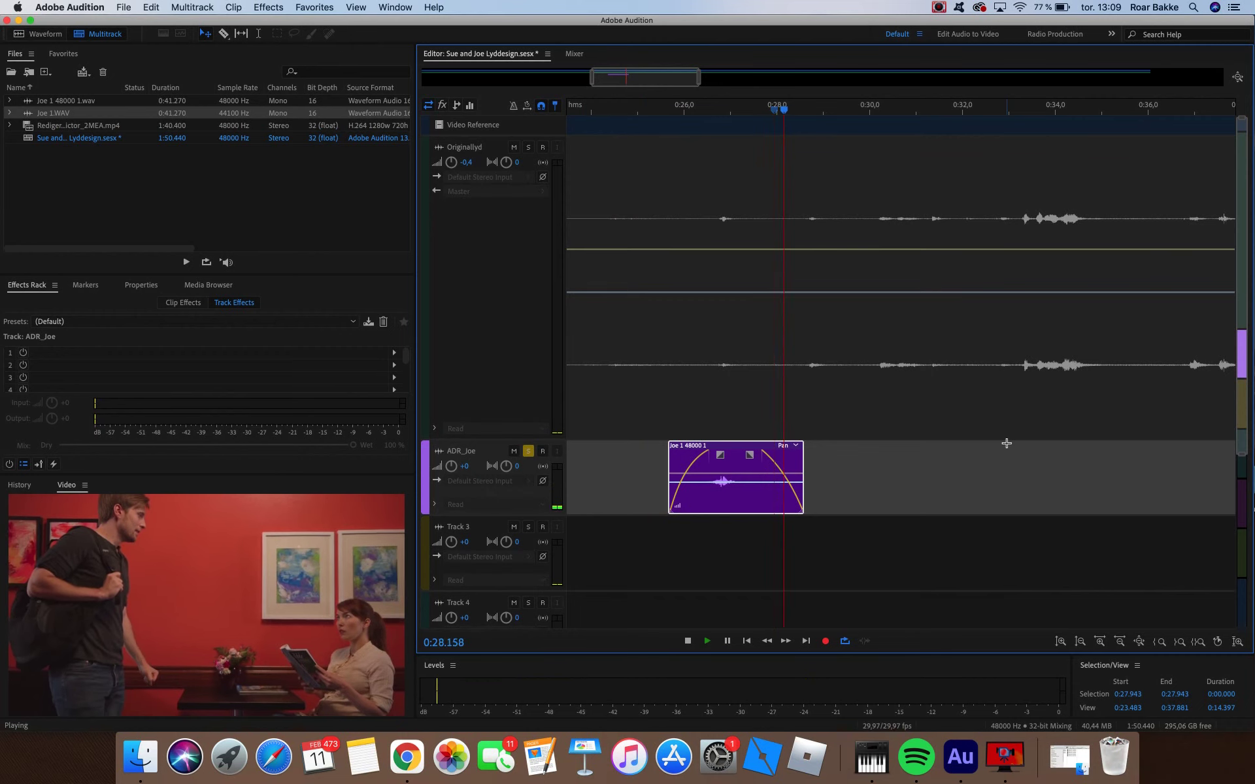
pyautogui.press('space')
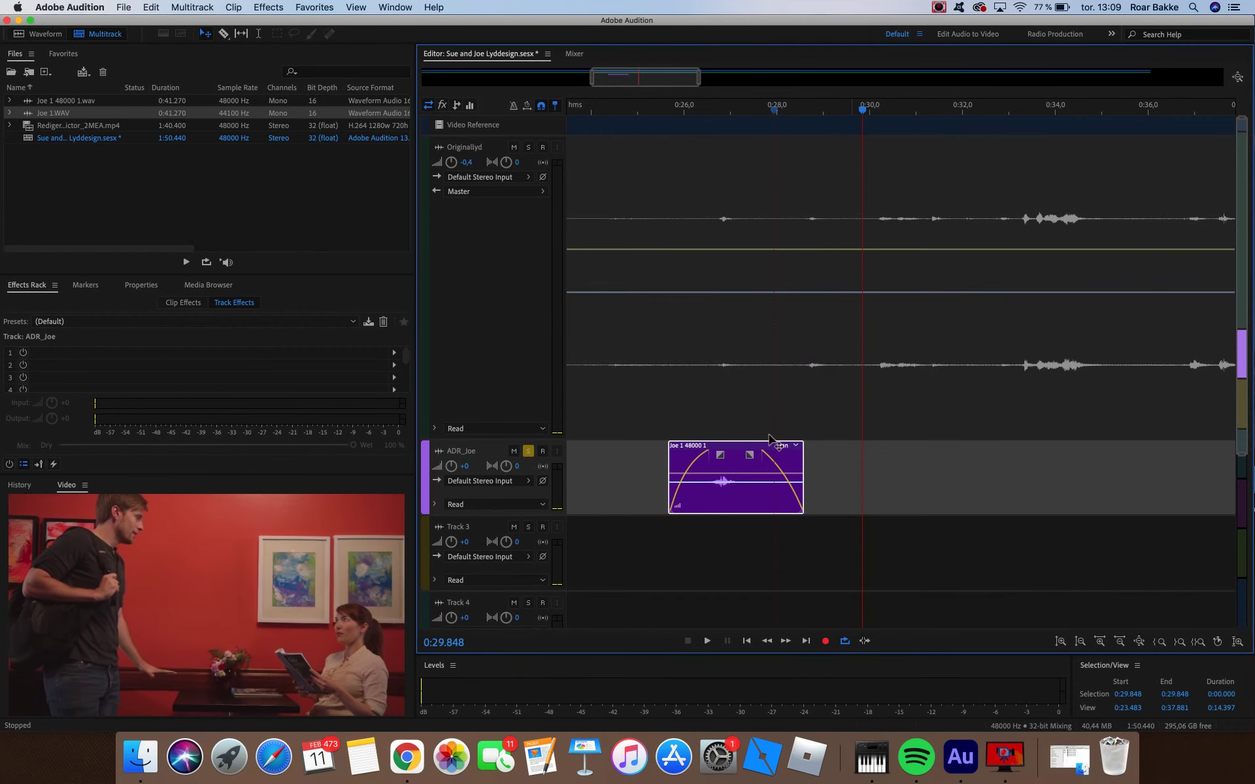
# - Solo the Originallyd track instead of ADR_Joe and play it from about 0:28.6
pyautogui.click(805, 111)
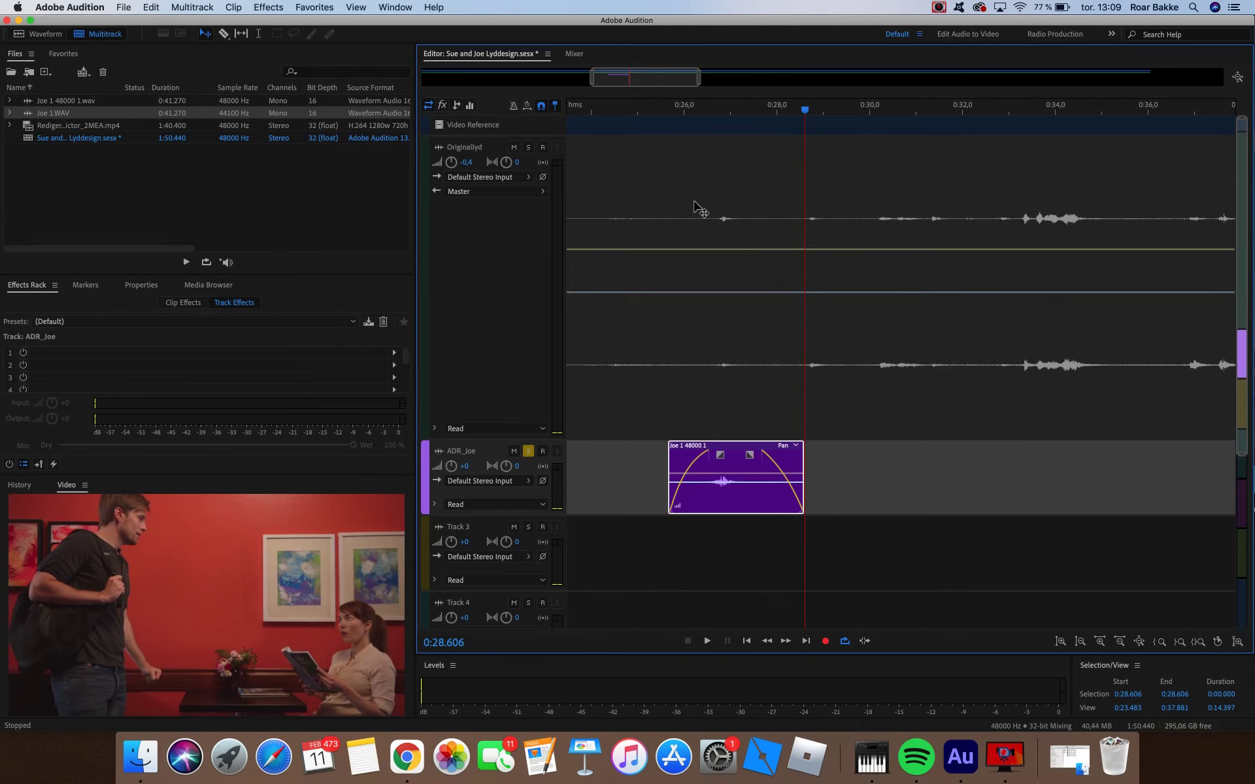
pyautogui.click(542, 356)
pyautogui.click(530, 148)
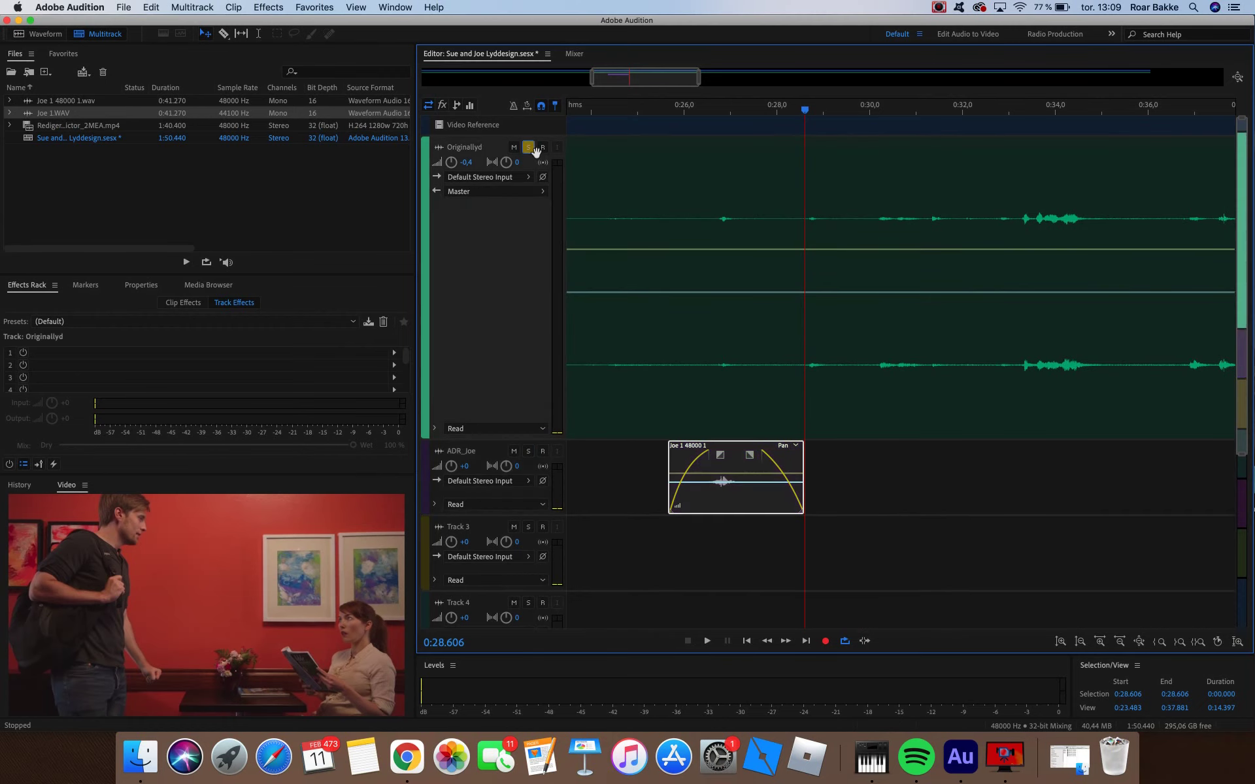
pyautogui.press('space')
pyautogui.press('space')
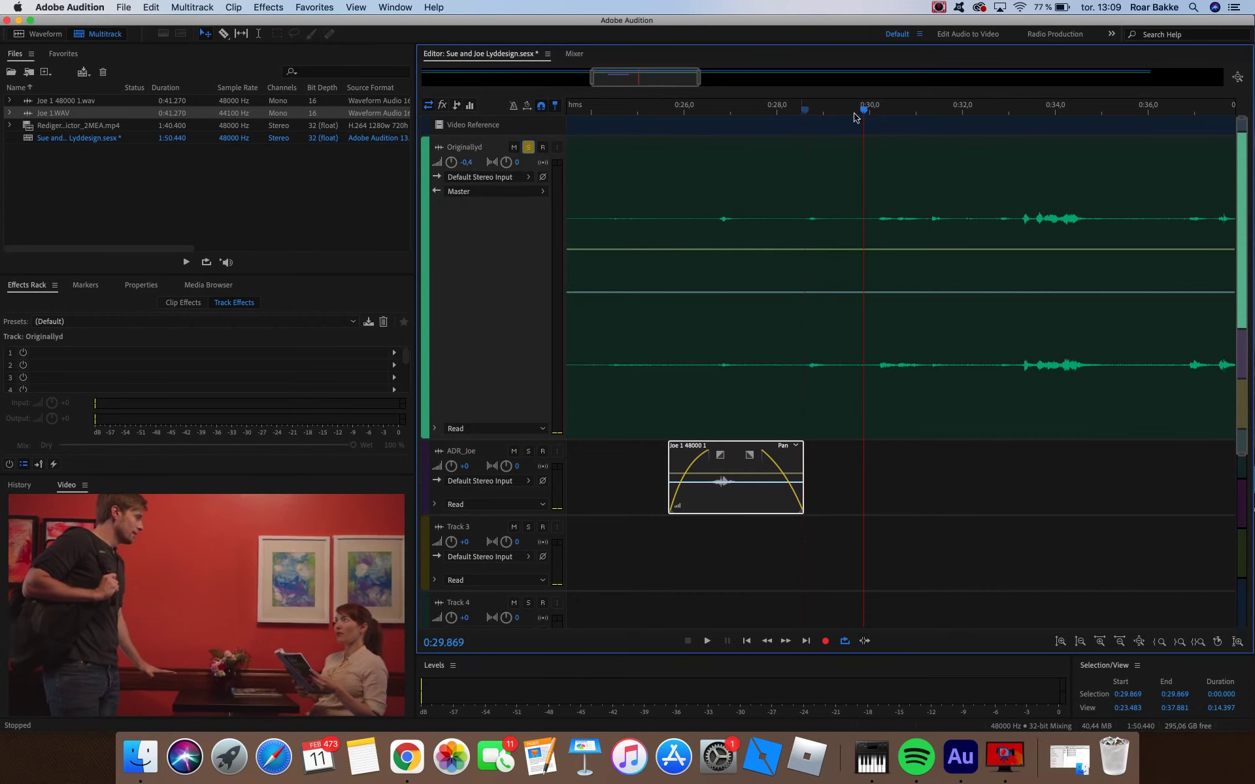
# - Replay the original dialogue from about 0:28.5 and 0:31.3 to identify the following lines
pyautogui.click(801, 113)
pyautogui.press('space')
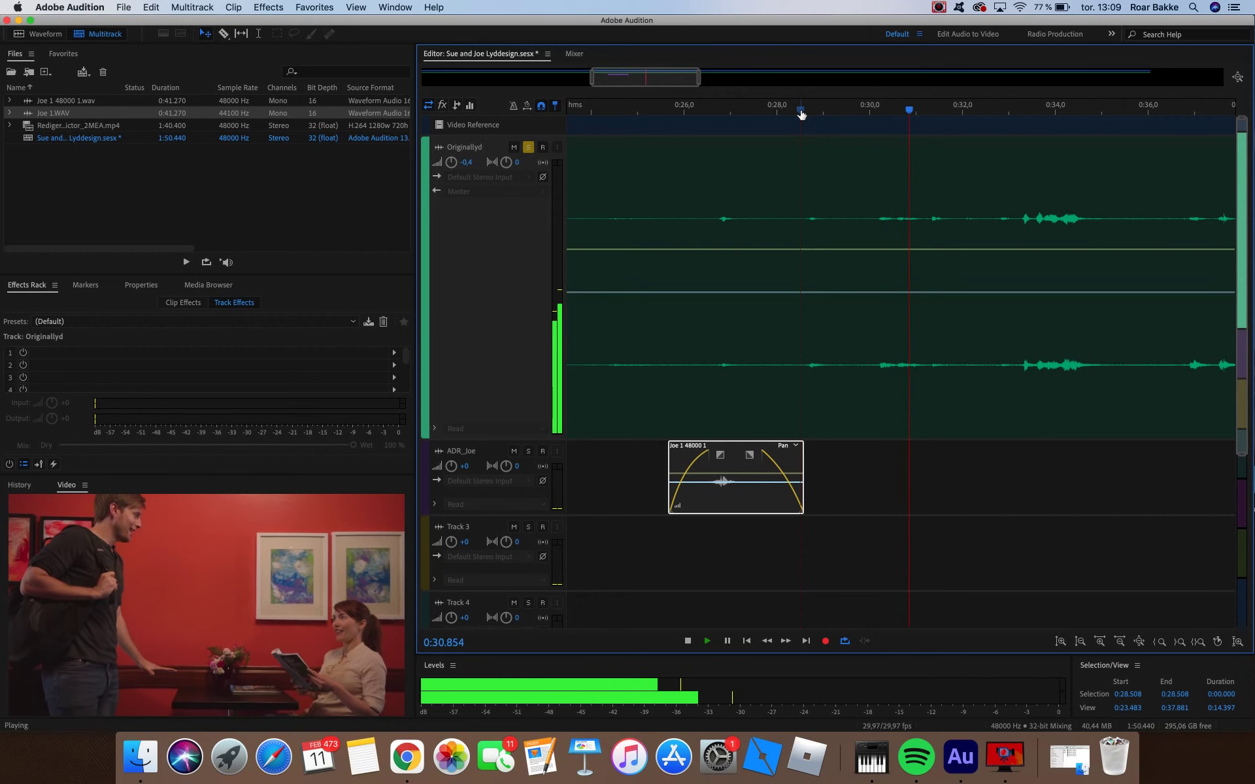
pyautogui.press('space')
pyautogui.click(956, 112)
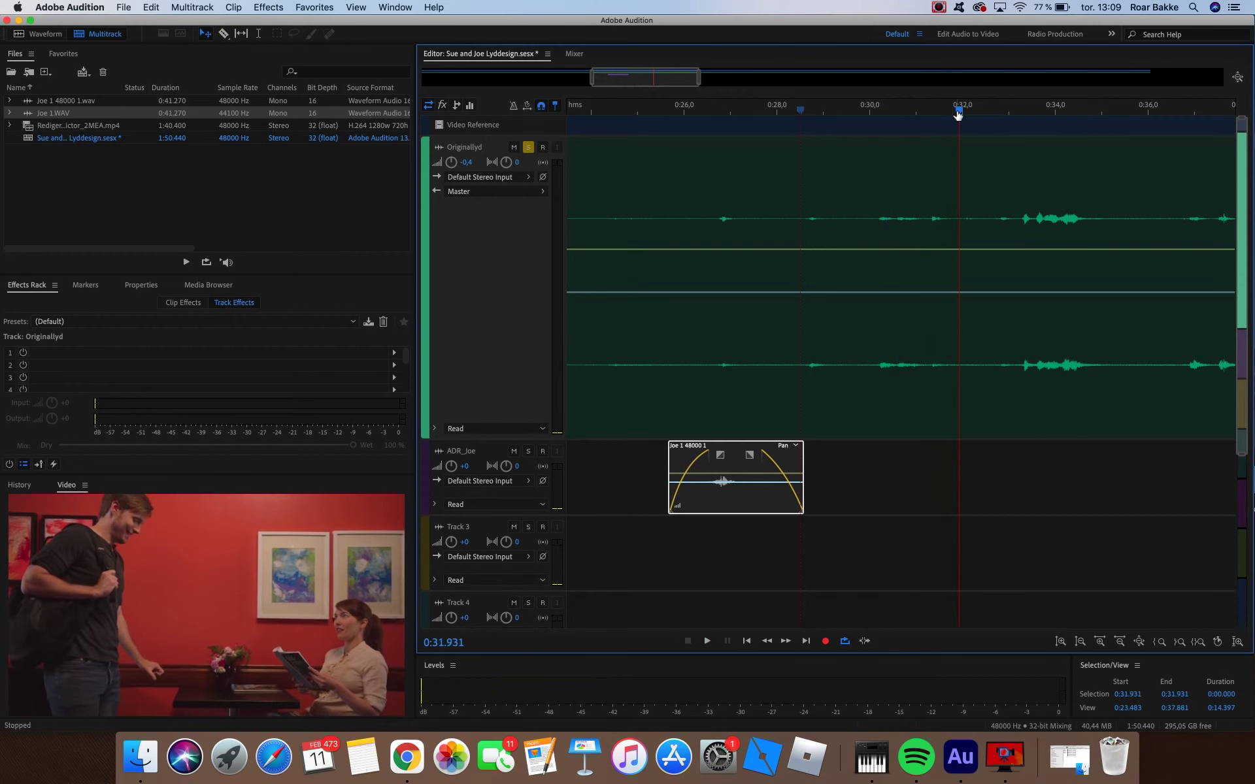
pyautogui.click(928, 112)
pyautogui.press('space')
pyautogui.press('space')
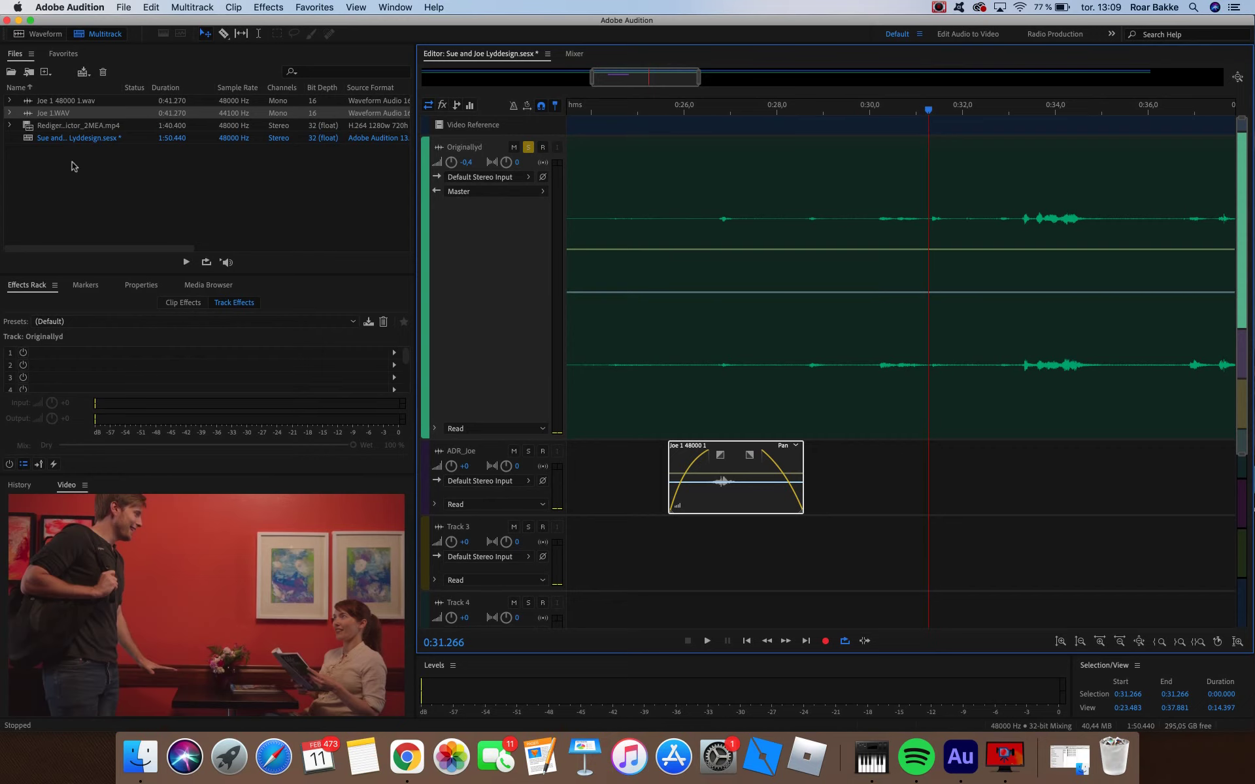
# - Start importing another audio file and browse to the Sue folder inside the ADR folder
pyautogui.doubleClick(49, 163)
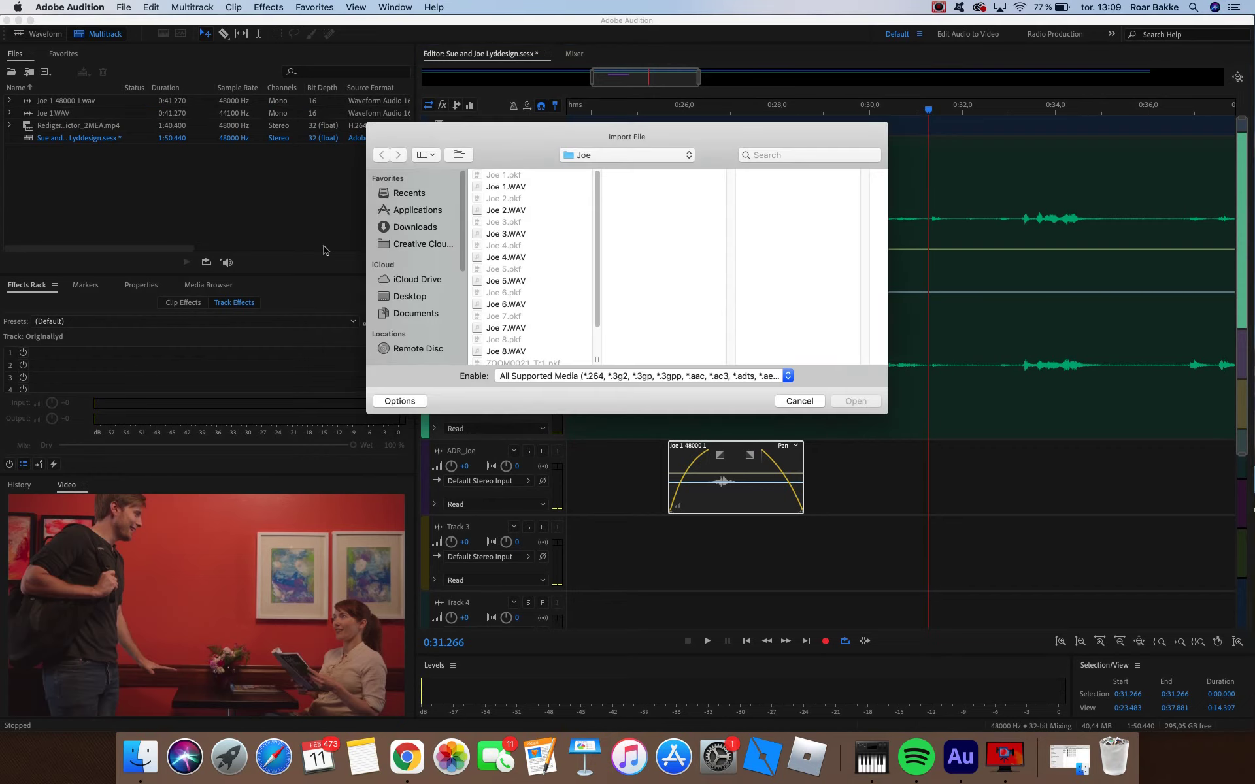
pyautogui.click(665, 160)
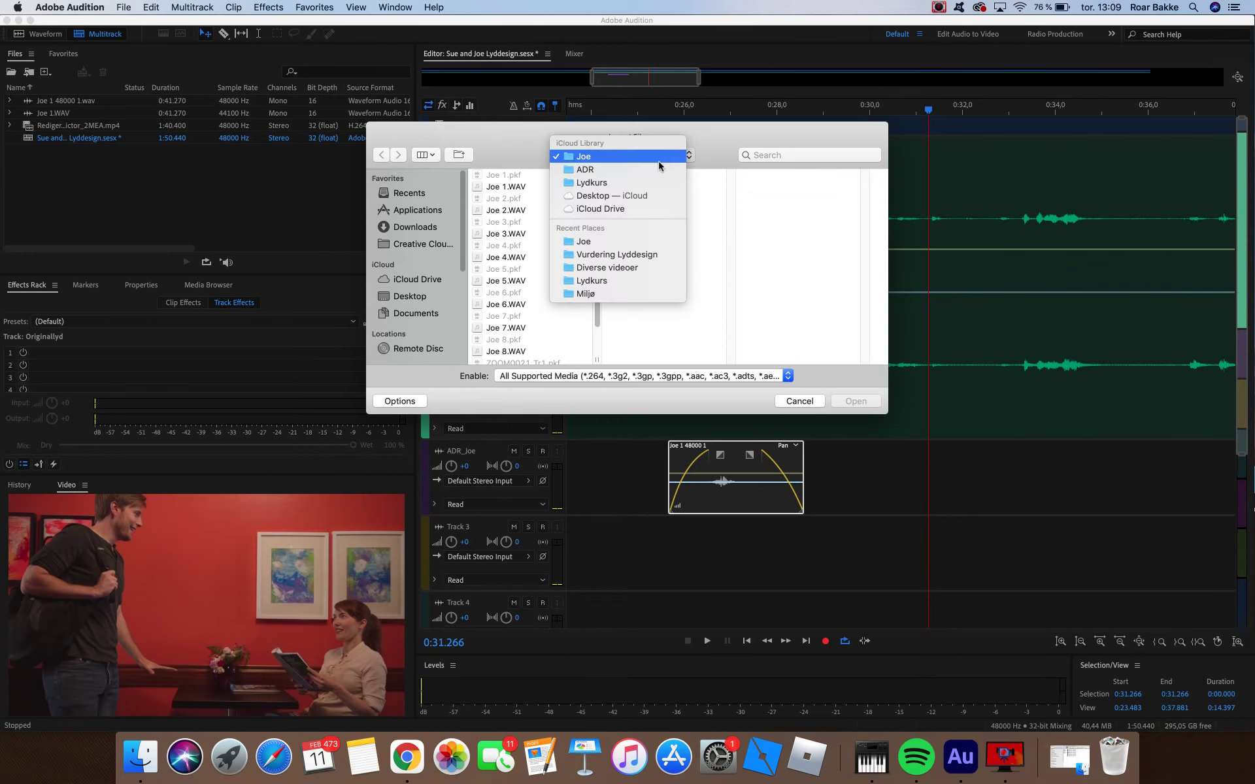
pyautogui.click(657, 171)
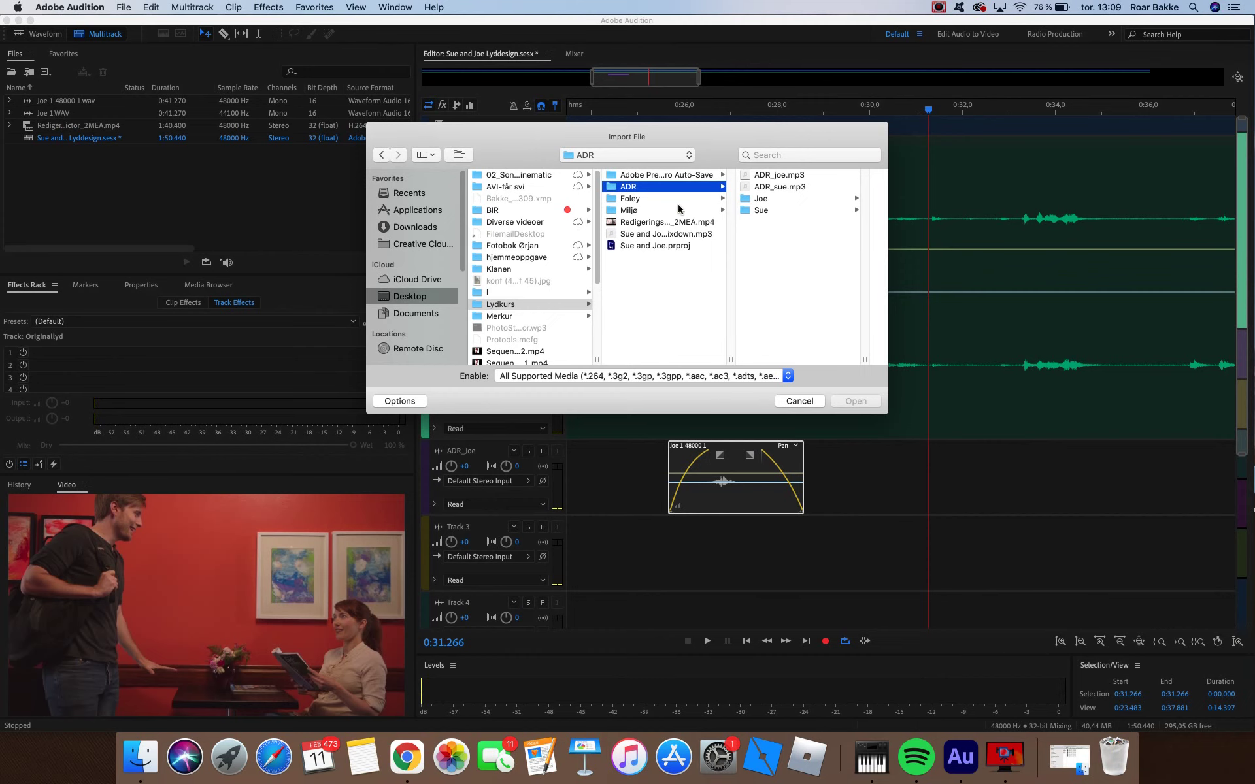
pyautogui.click(776, 210)
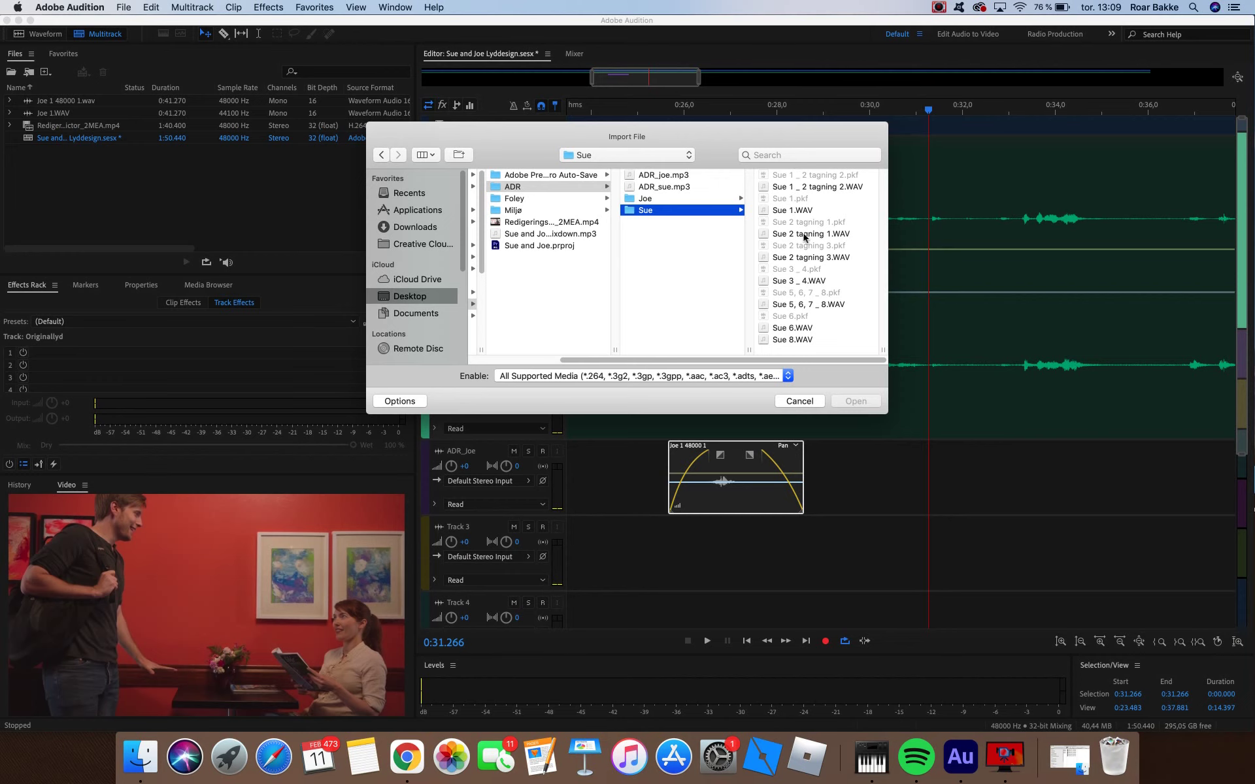
# - Preview the Sue 2 tagning 1.WAV and Sue 2 tagning 3.WAV recordings before importing
pyautogui.click(804, 234)
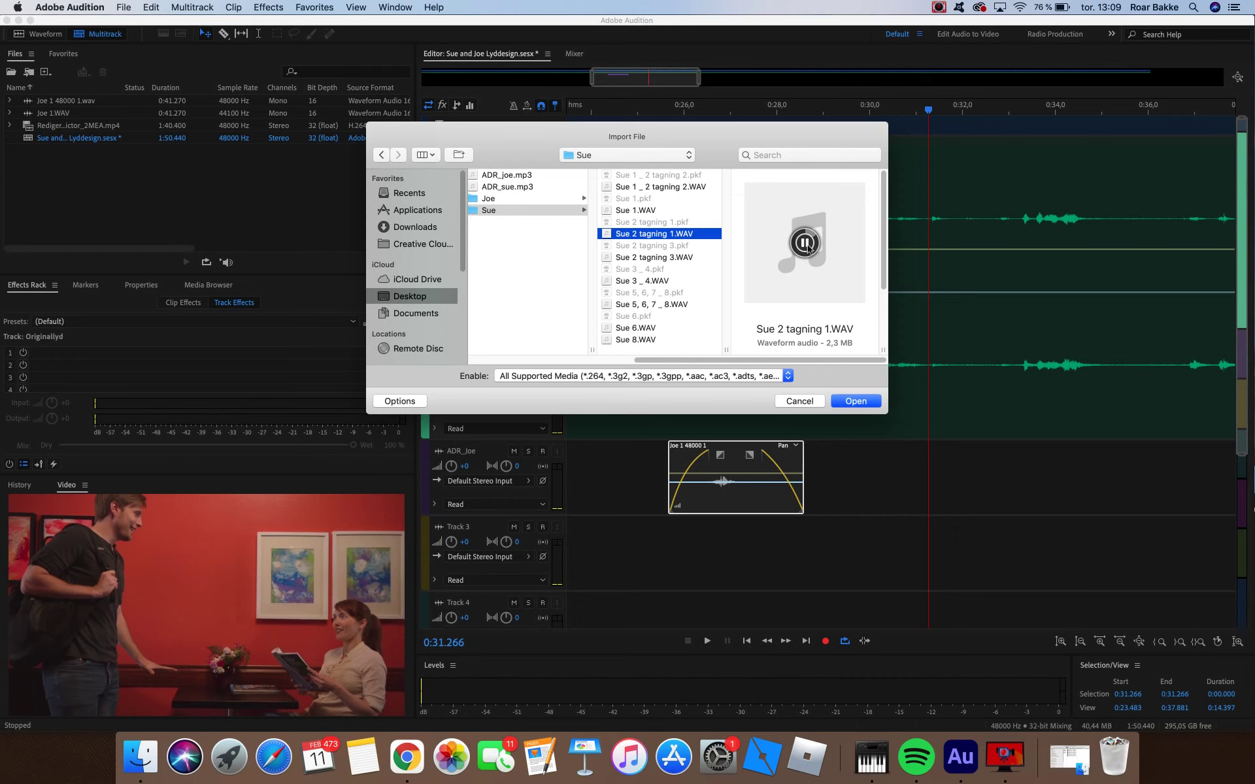
pyautogui.click(805, 244)
pyautogui.click(660, 258)
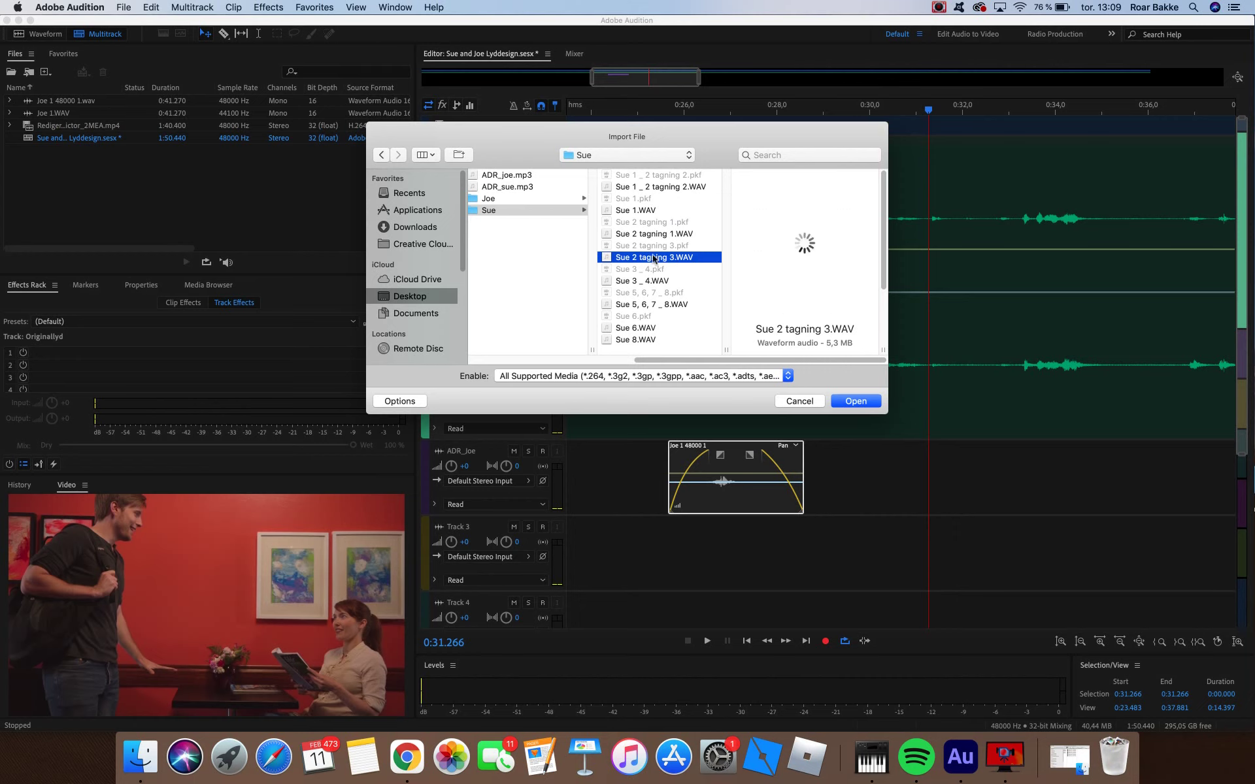
pyautogui.click(805, 243)
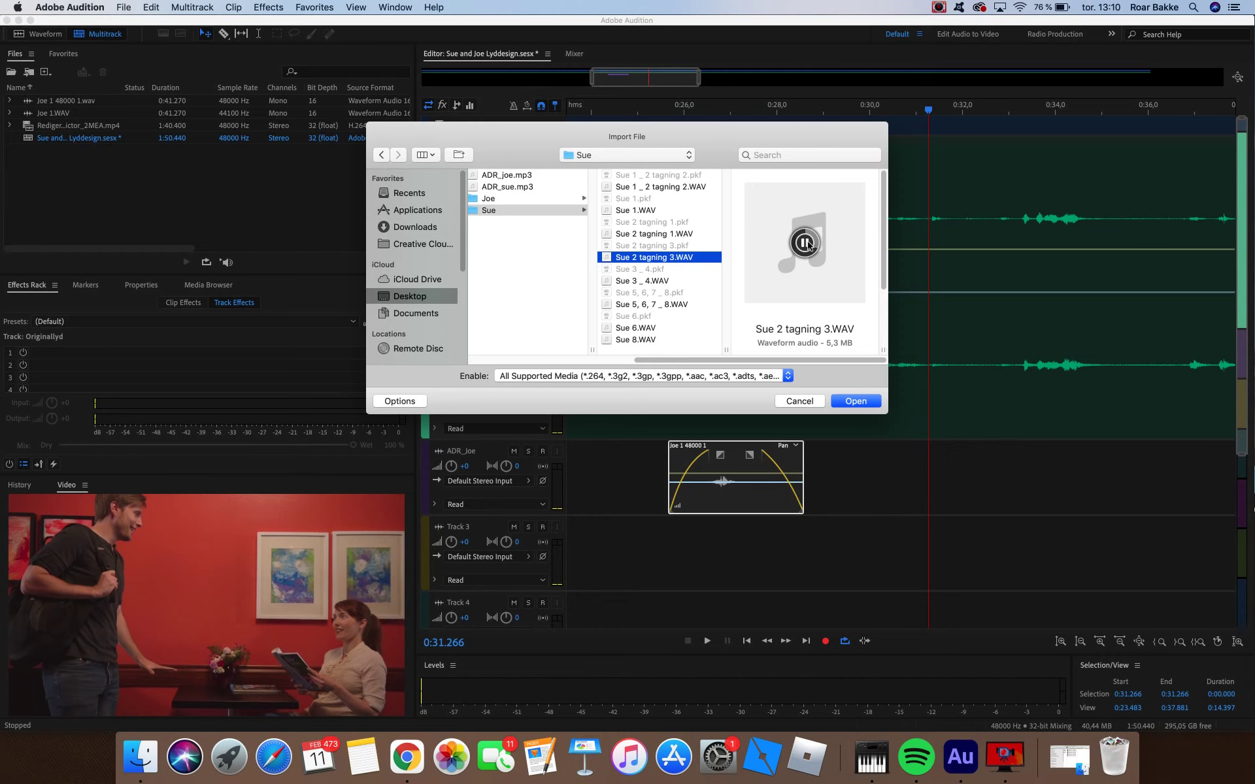
pyautogui.click(805, 243)
# - Import the Sue 1 _ 2 tagning 2.WAV recording into the project
pyautogui.click(651, 212)
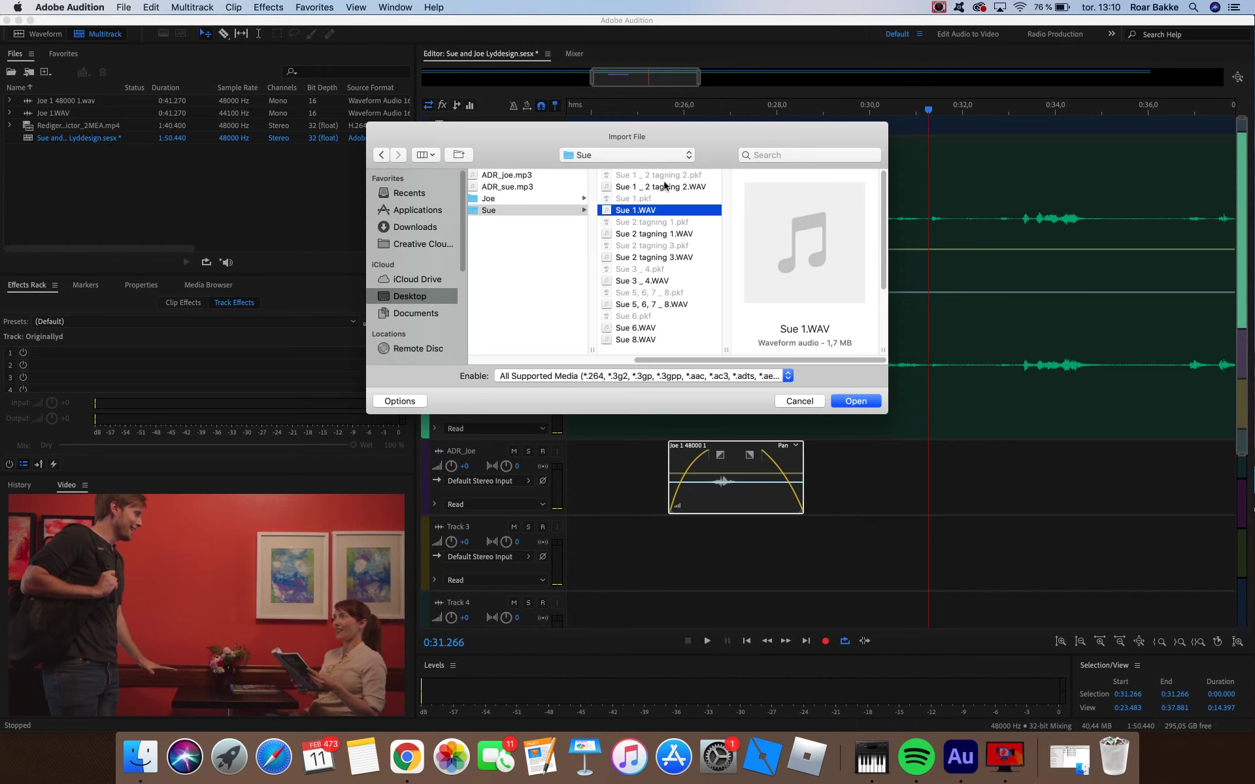
pyautogui.click(663, 187)
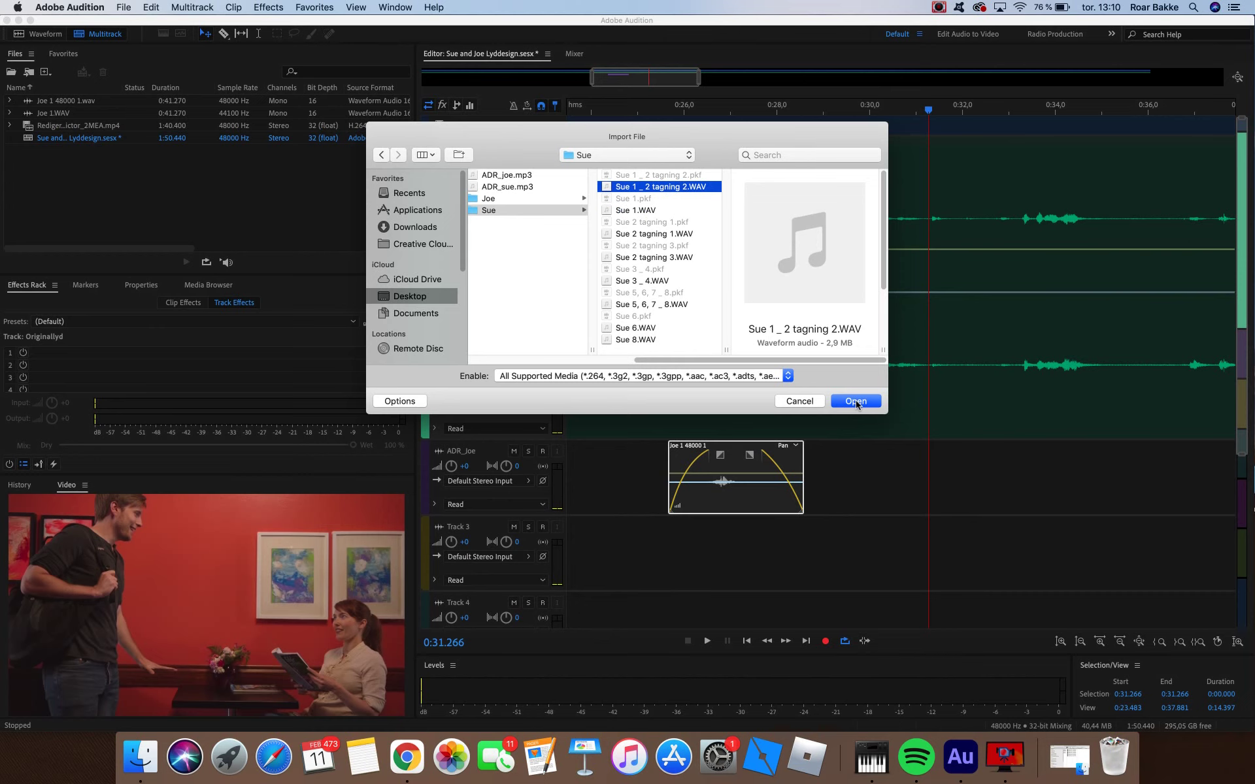
pyautogui.click(856, 402)
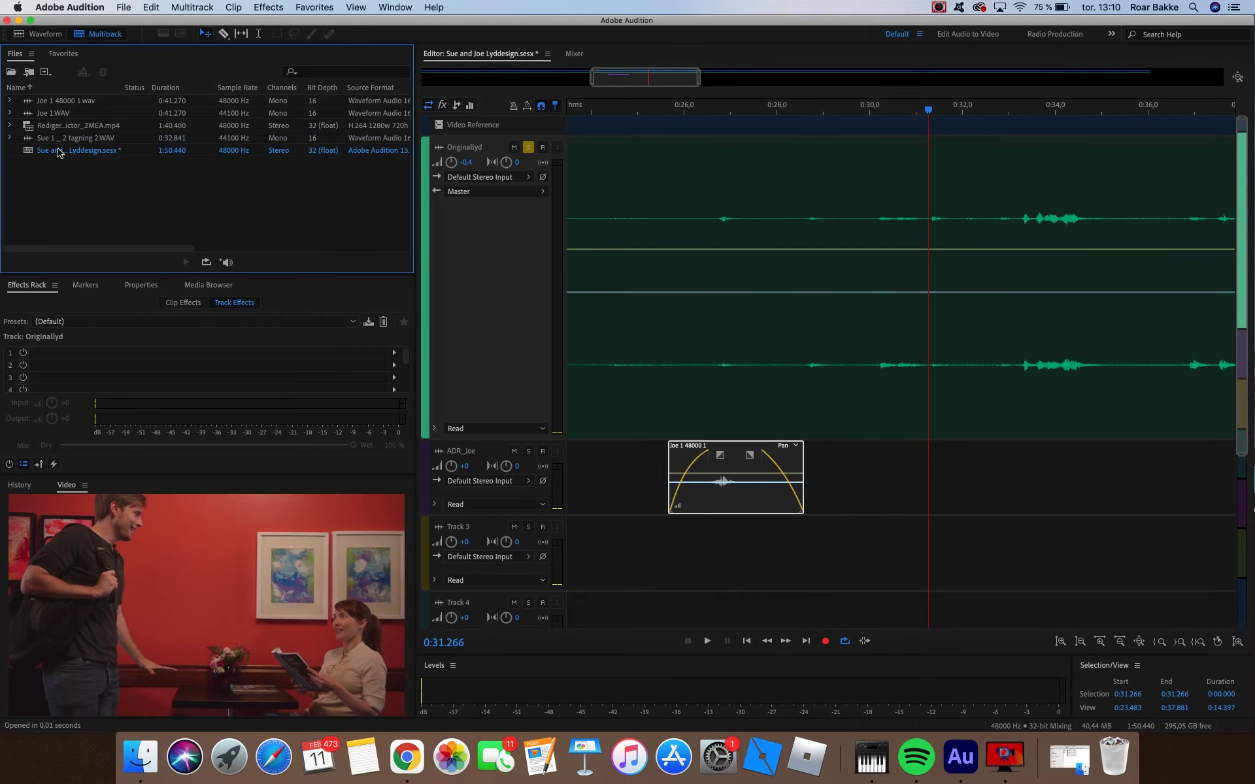
# - Place Sue 1 _ 2 tagning 2.WAV on Track 3 from about 0:24.8, conformed to the session's sample rate, and rename the track ADR_Sue
pyautogui.moveTo(50, 140); pyautogui.dragTo(630, 561)
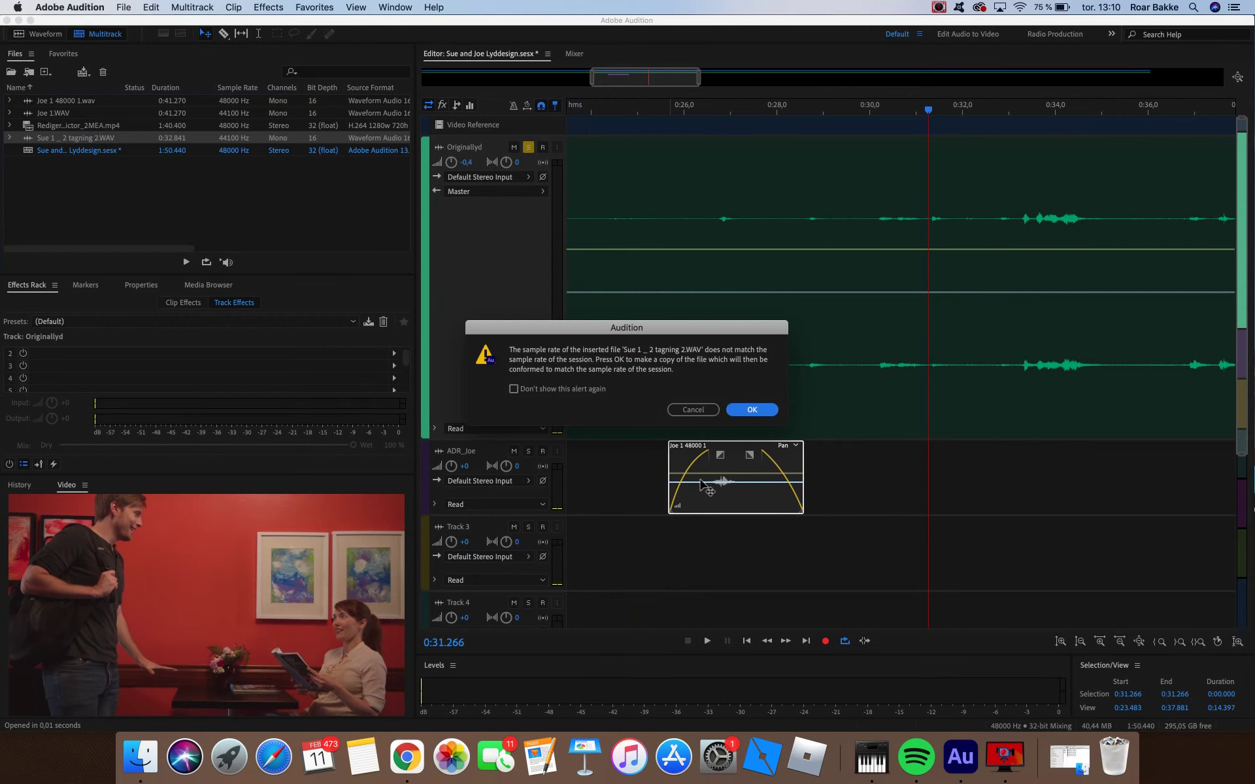
pyautogui.click(752, 410)
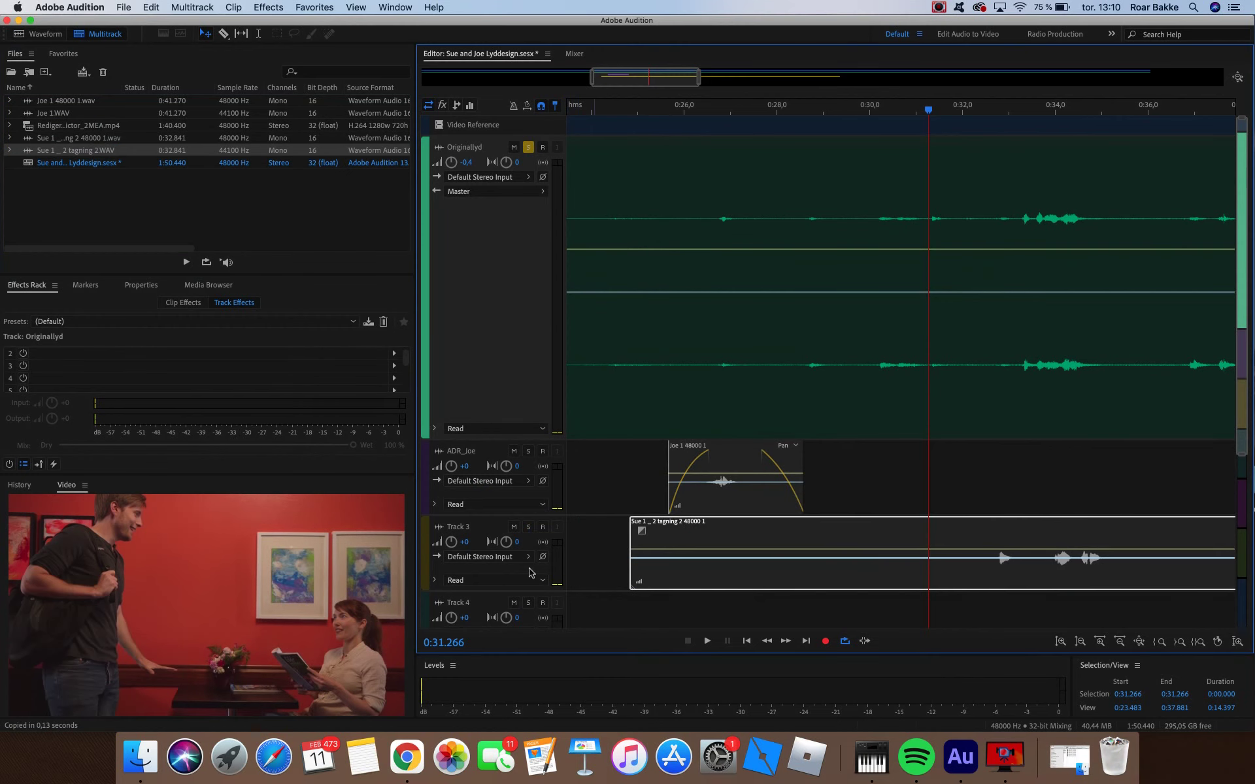
pyautogui.click(461, 528)
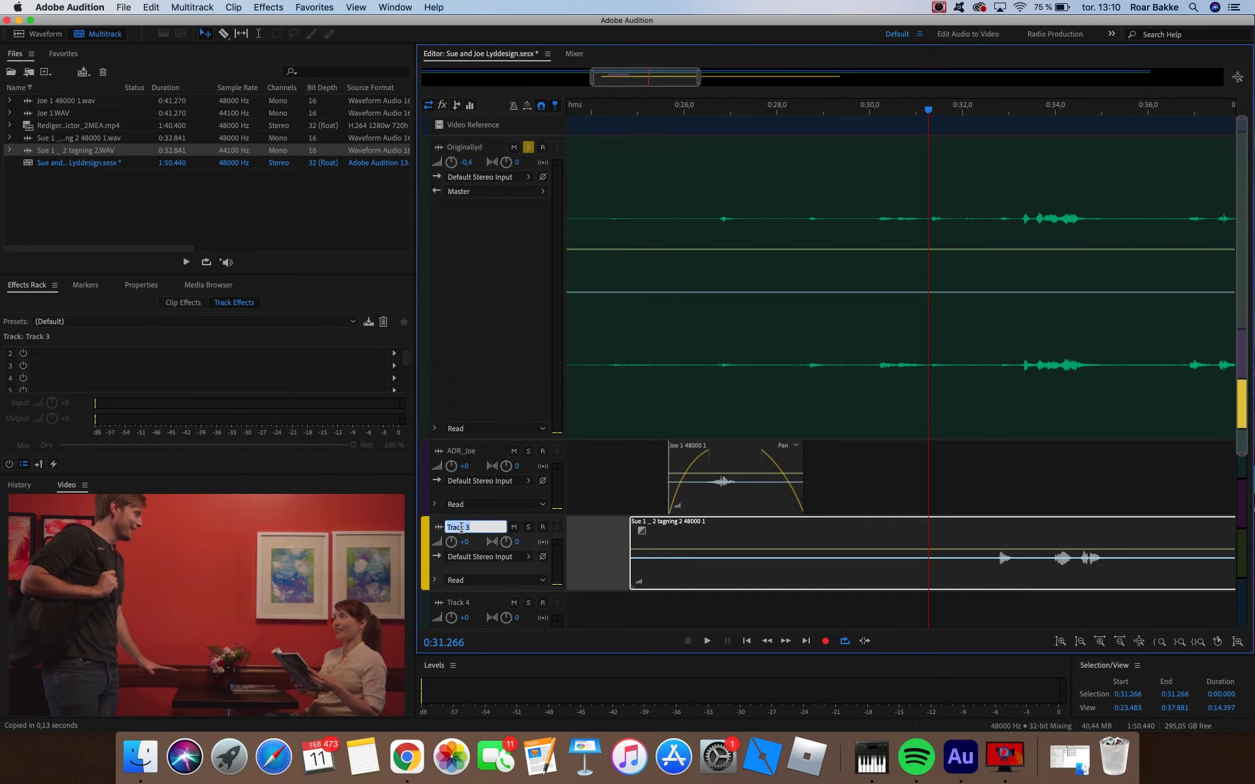
pyautogui.write('ADR_Sue')
pyautogui.press('Return')
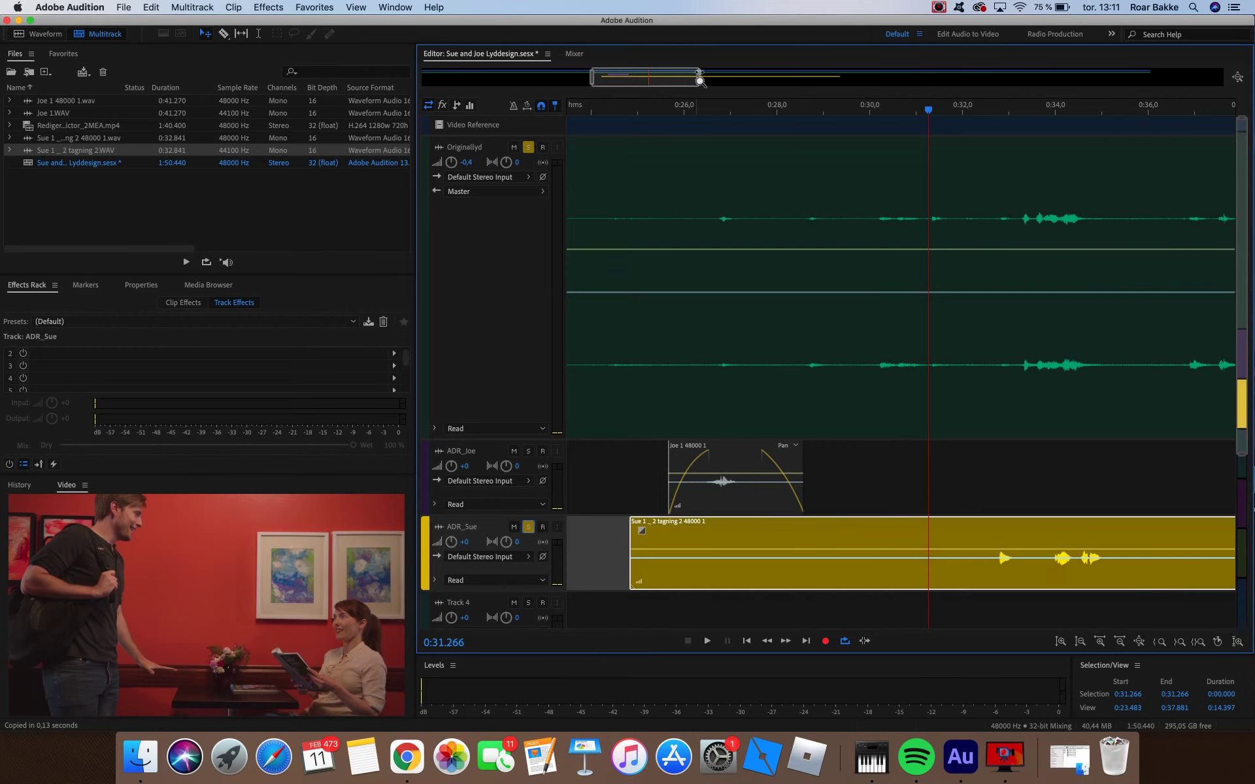
# - Take the Originallyd track off solo and play the ADR_Sue recording from about 0:33.5
pyautogui.moveTo(700, 77); pyautogui.dragTo(812, 78)
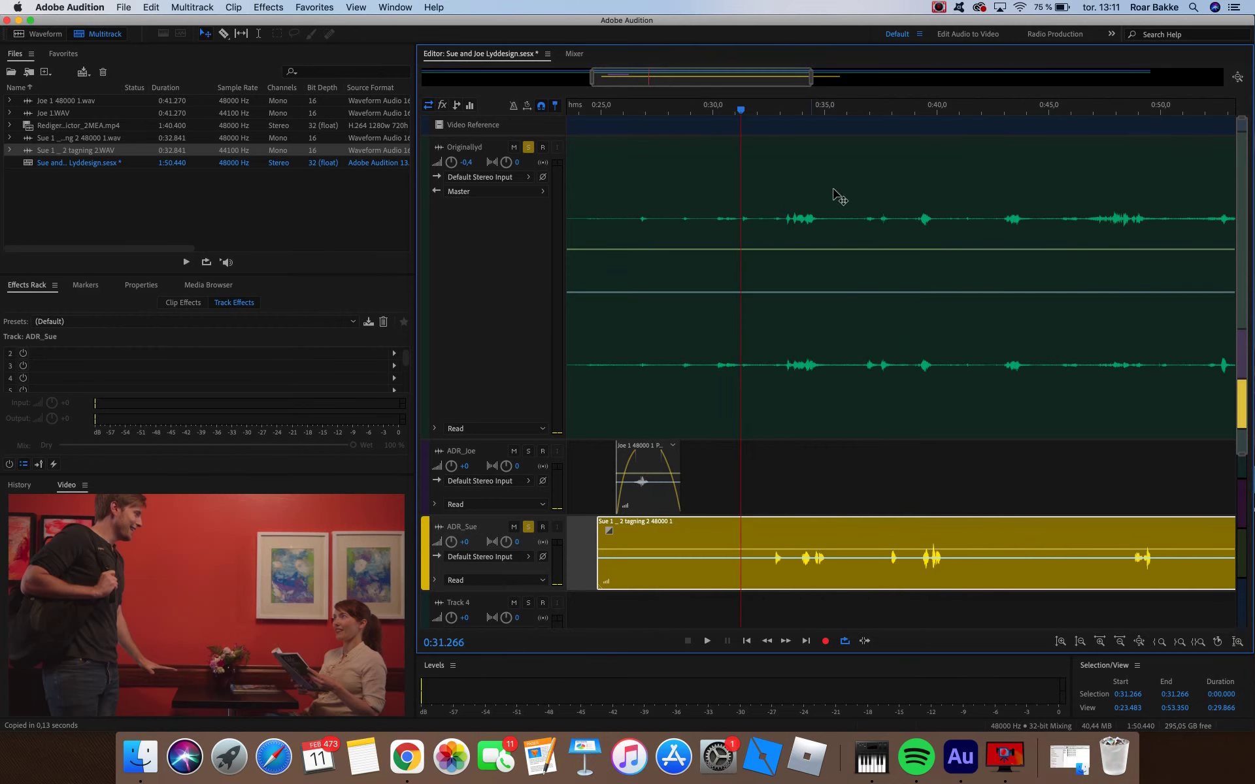
pyautogui.click(790, 111)
pyautogui.press('space')
pyautogui.click(767, 111)
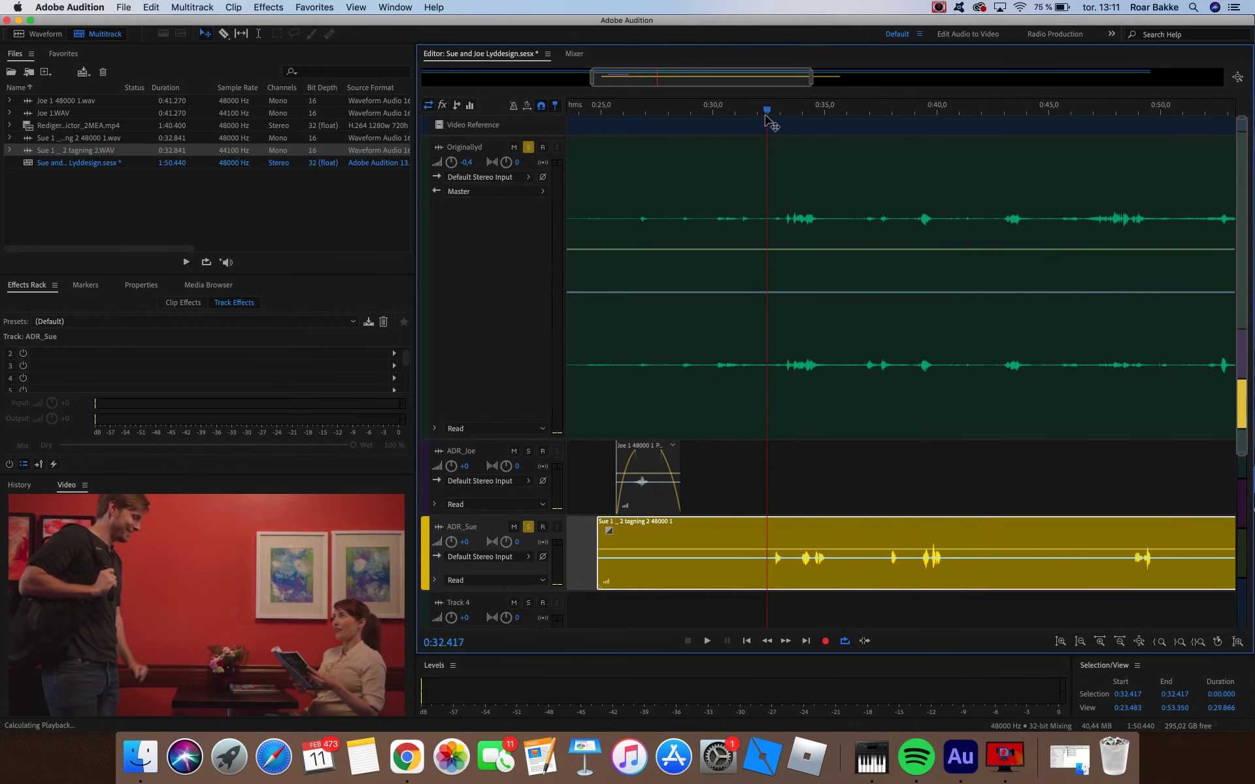
pyautogui.click(528, 147)
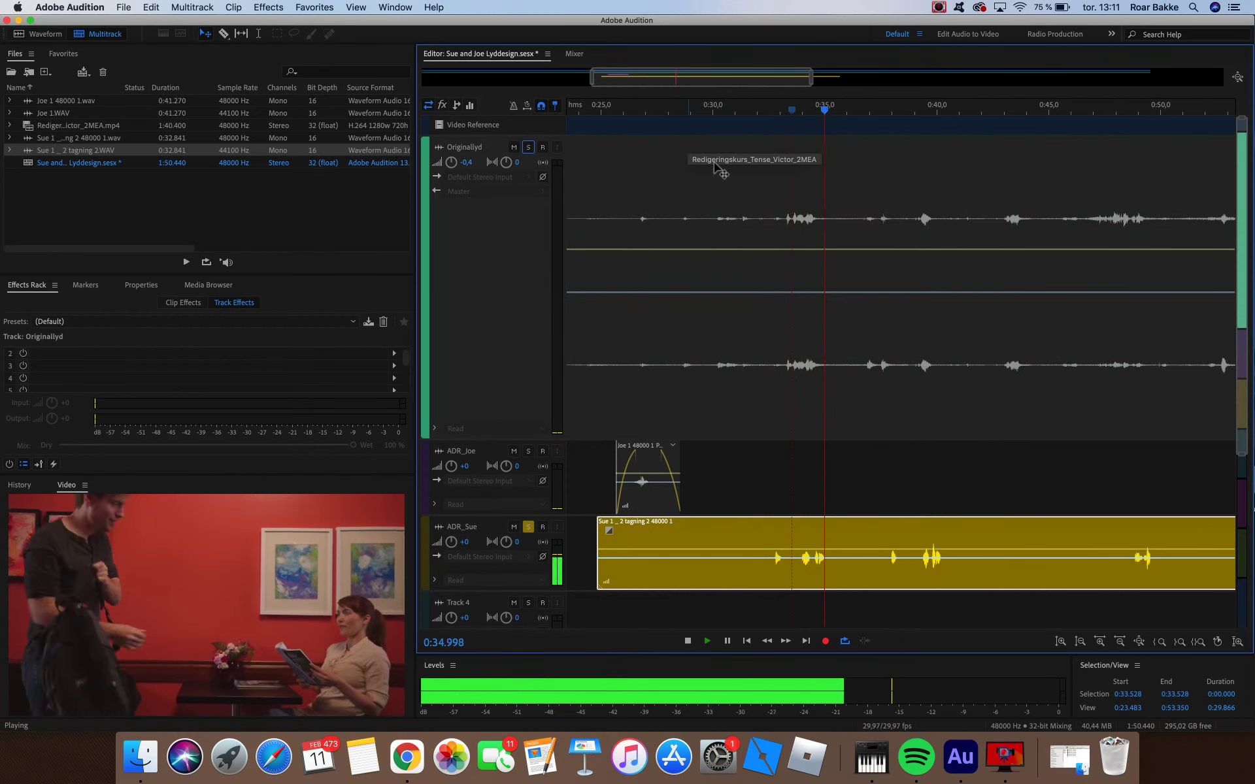
pyautogui.press('space')
# - Play the remaining lines of the ADR_Sue recording from about 0:37.8 and 0:48.4 to identify them
pyautogui.click(889, 111)
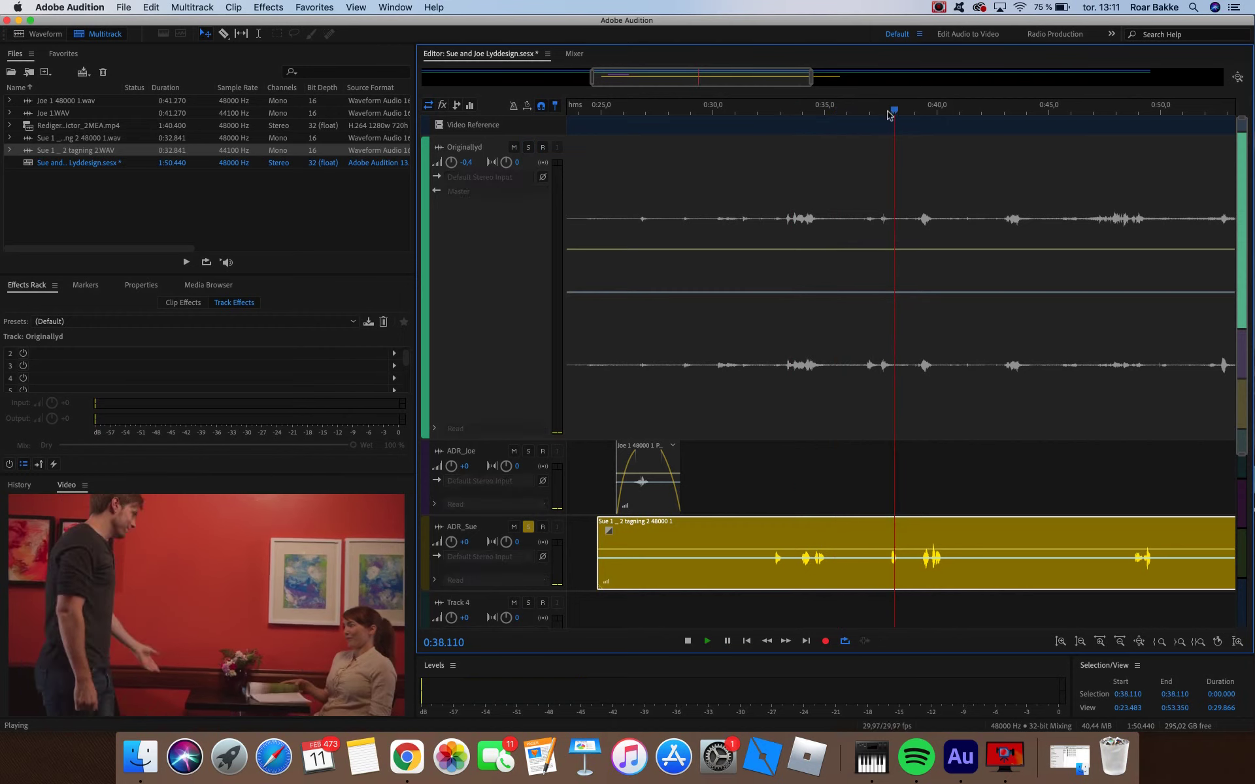
pyautogui.press('space')
pyautogui.press('space')
pyautogui.press('space')
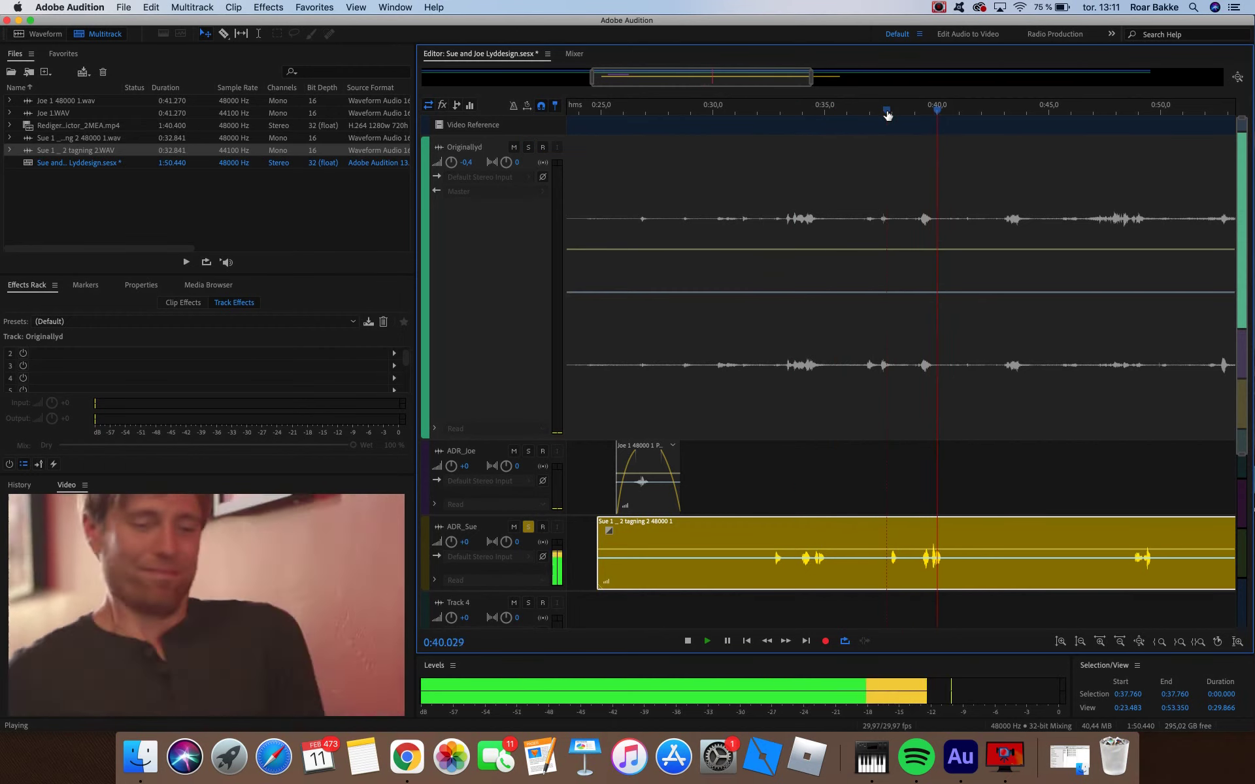
pyautogui.press('space')
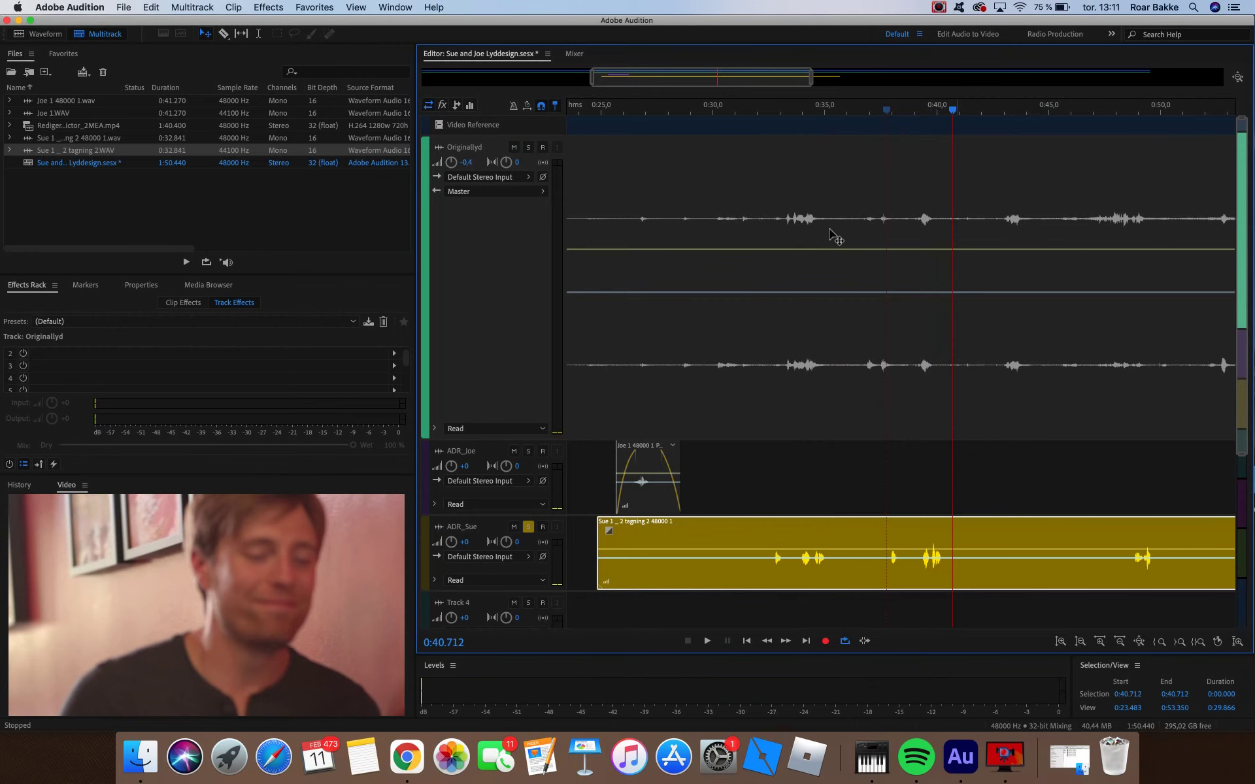
pyautogui.moveTo(829, 77); pyautogui.dragTo(896, 79)
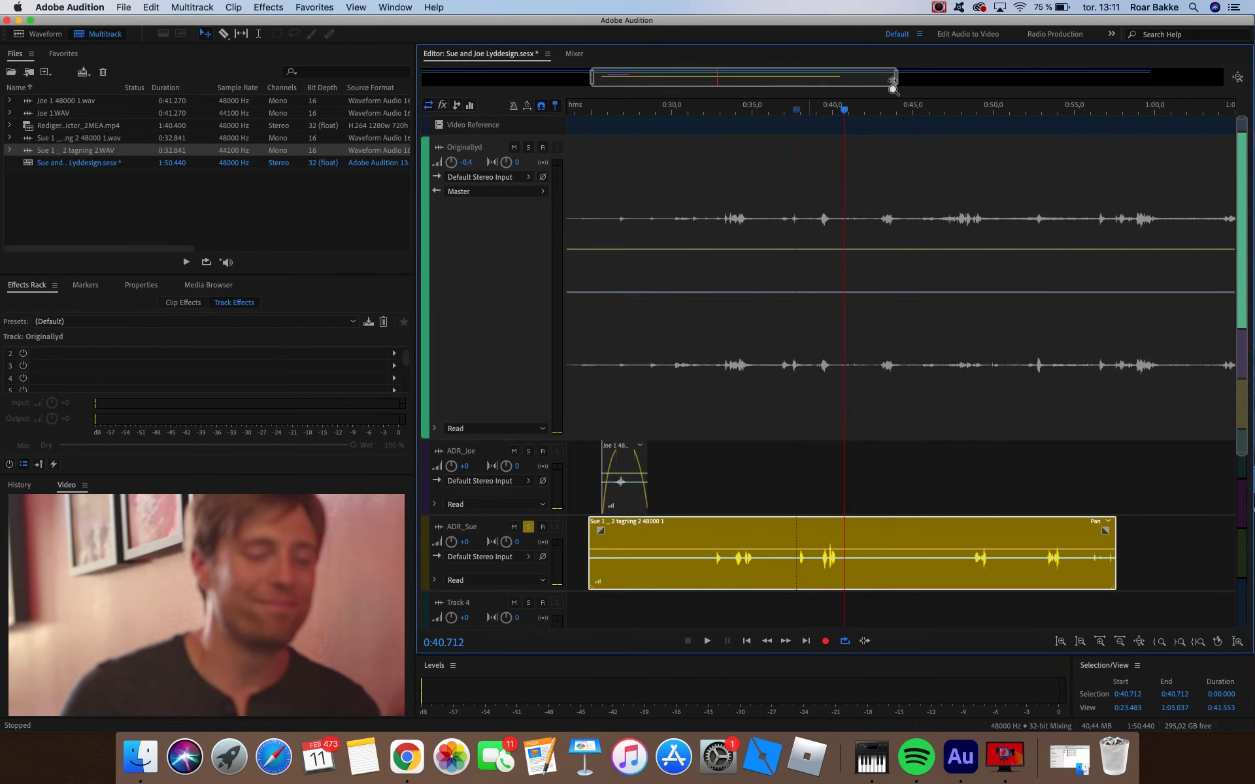
pyautogui.click(968, 113)
pyautogui.press('space')
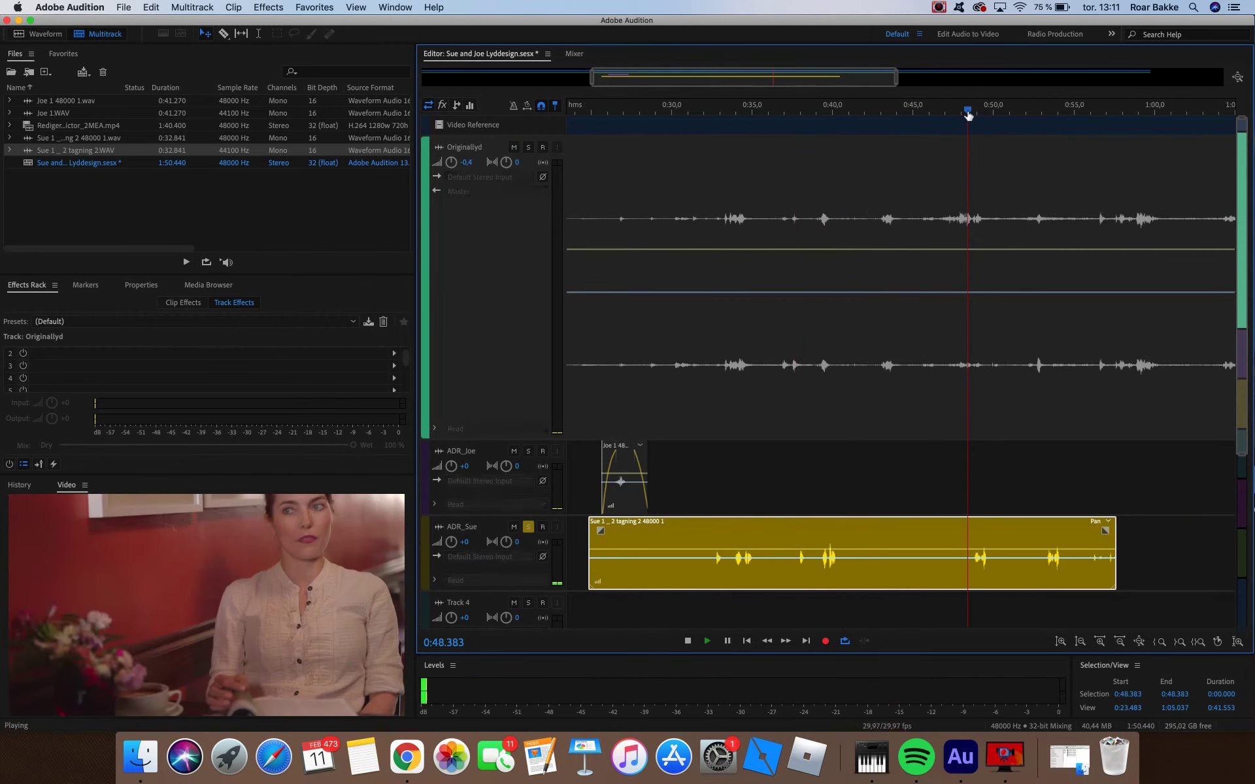
pyautogui.press('space')
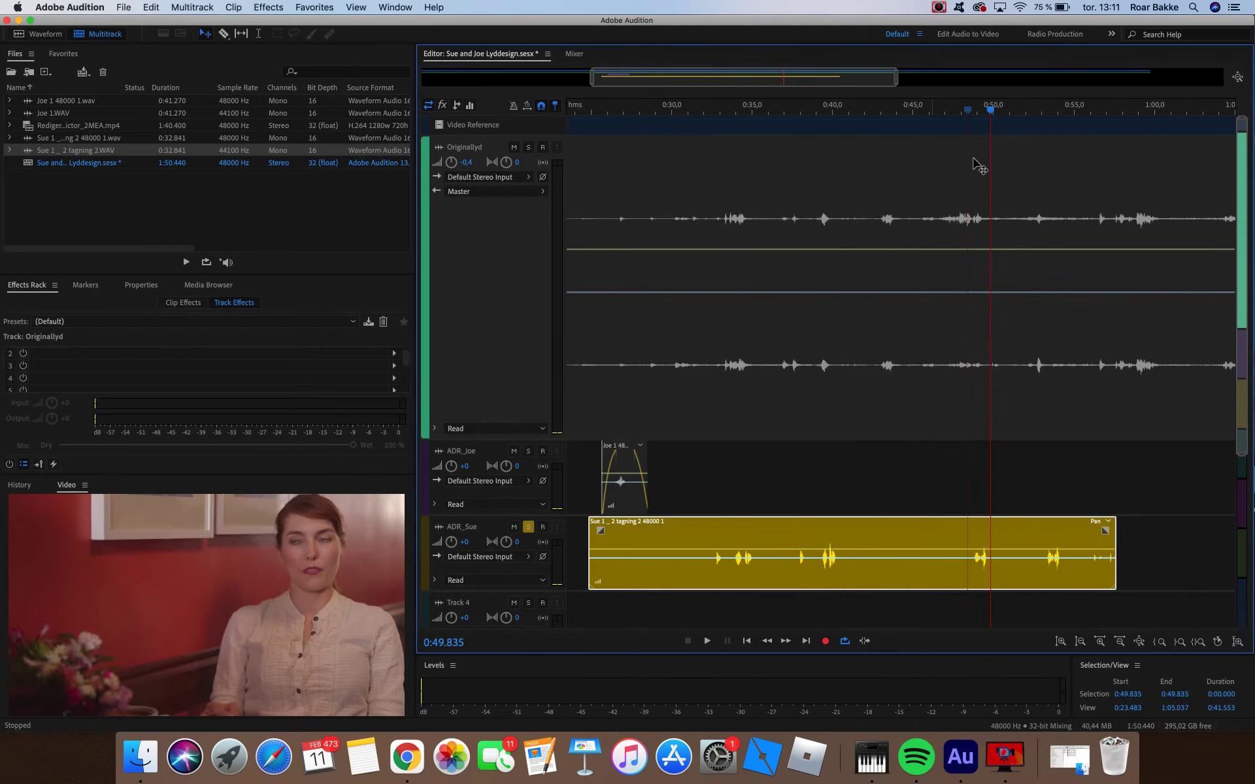
# - Split the ADR_Sue clip at 0:43.630 and move its second part to start at about 0:47
pyautogui.moveTo(955, 120); pyautogui.dragTo(891, 124)
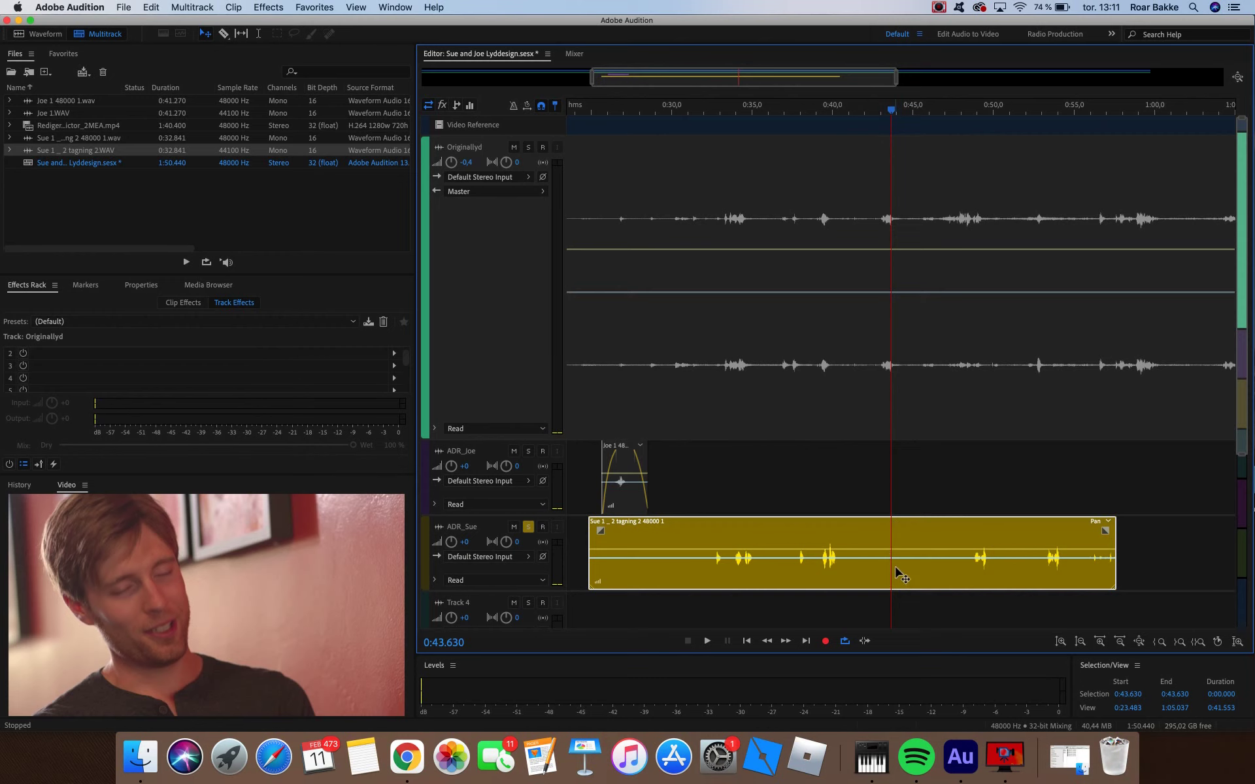
pyautogui.press('super+k')
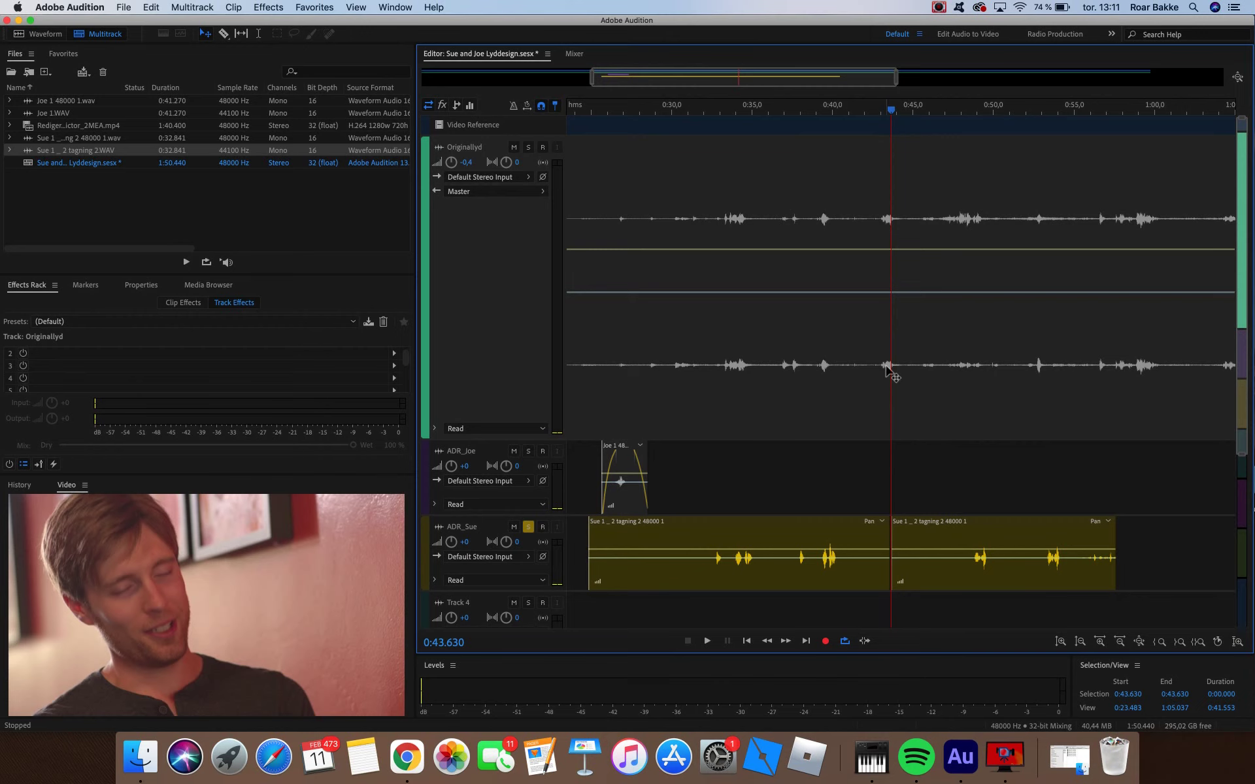
pyautogui.moveTo(930, 537); pyautogui.dragTo(984, 537)
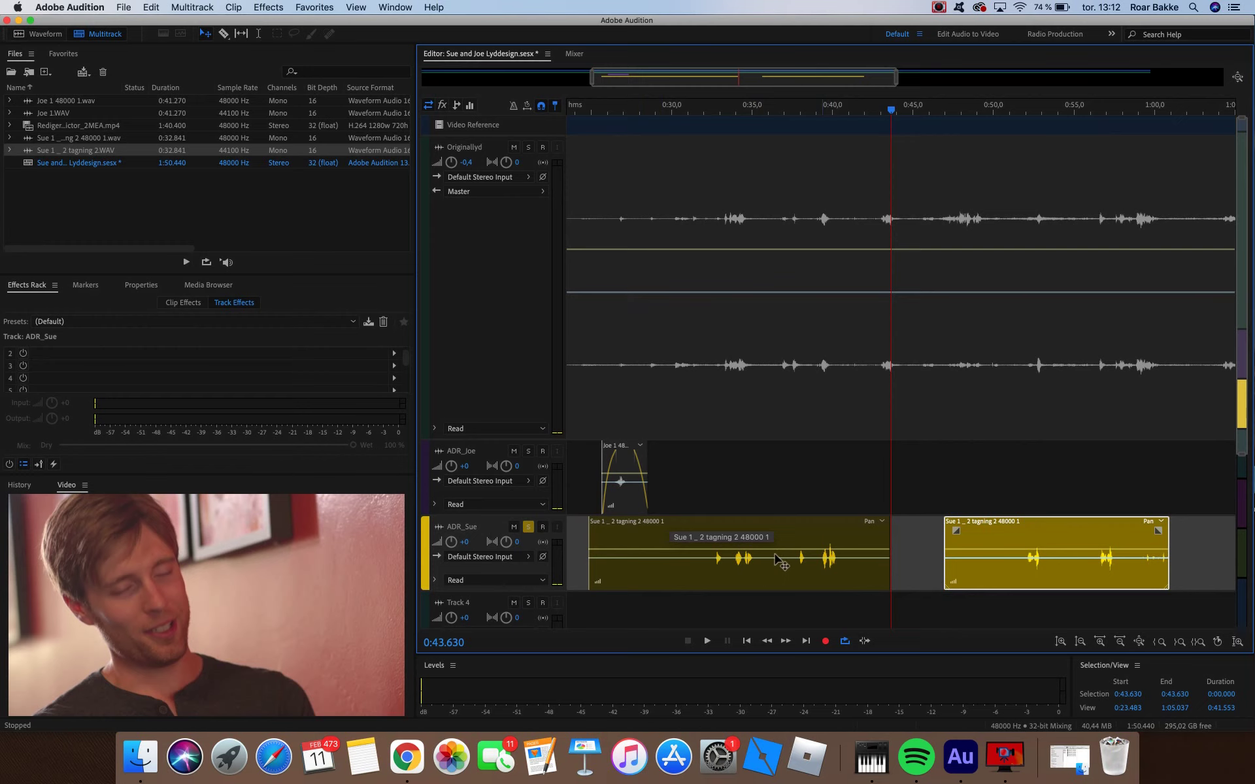
# - Trim the first ADR_Sue clip's start to just before its second take and move the clip to begin at about 0:36
pyautogui.moveTo(601, 537); pyautogui.dragTo(787, 544)
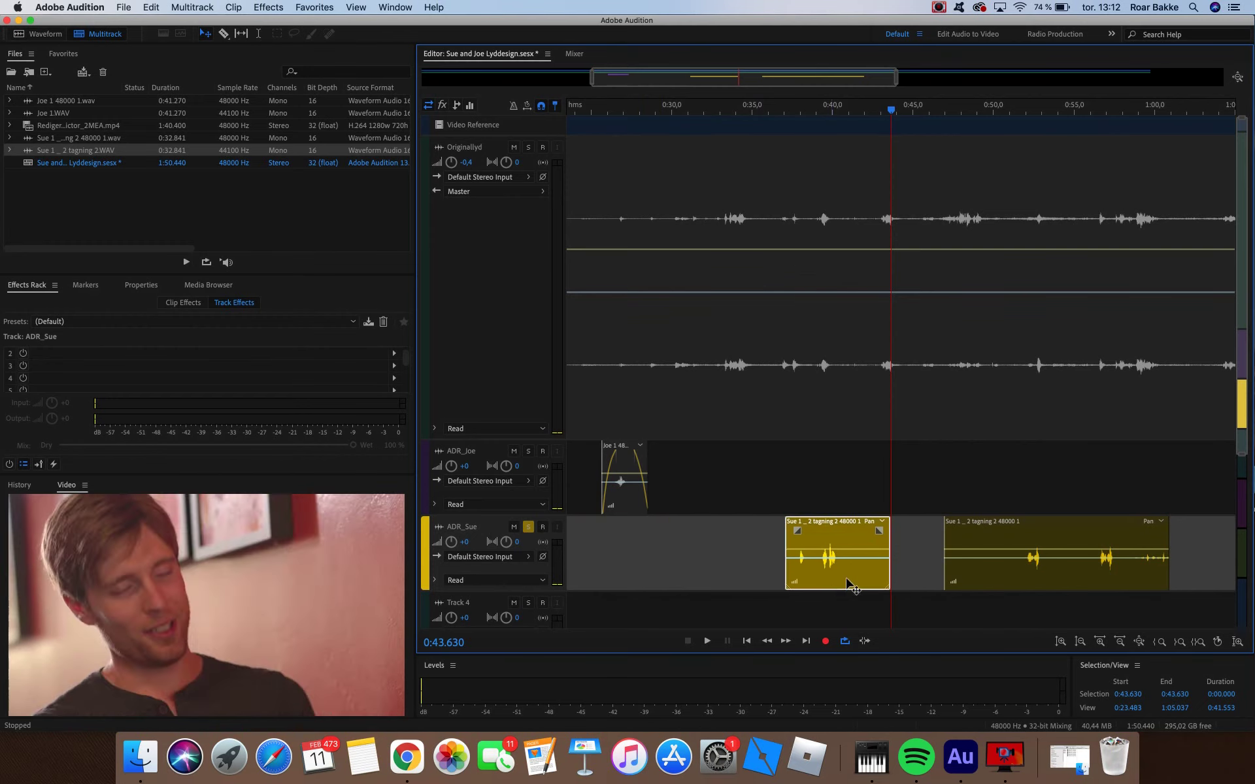
pyautogui.moveTo(848, 582)
pyautogui.mouseDown()
pyautogui.moveTo(812, 582)
pyautogui.moveTo(824, 582)
pyautogui.mouseUp()
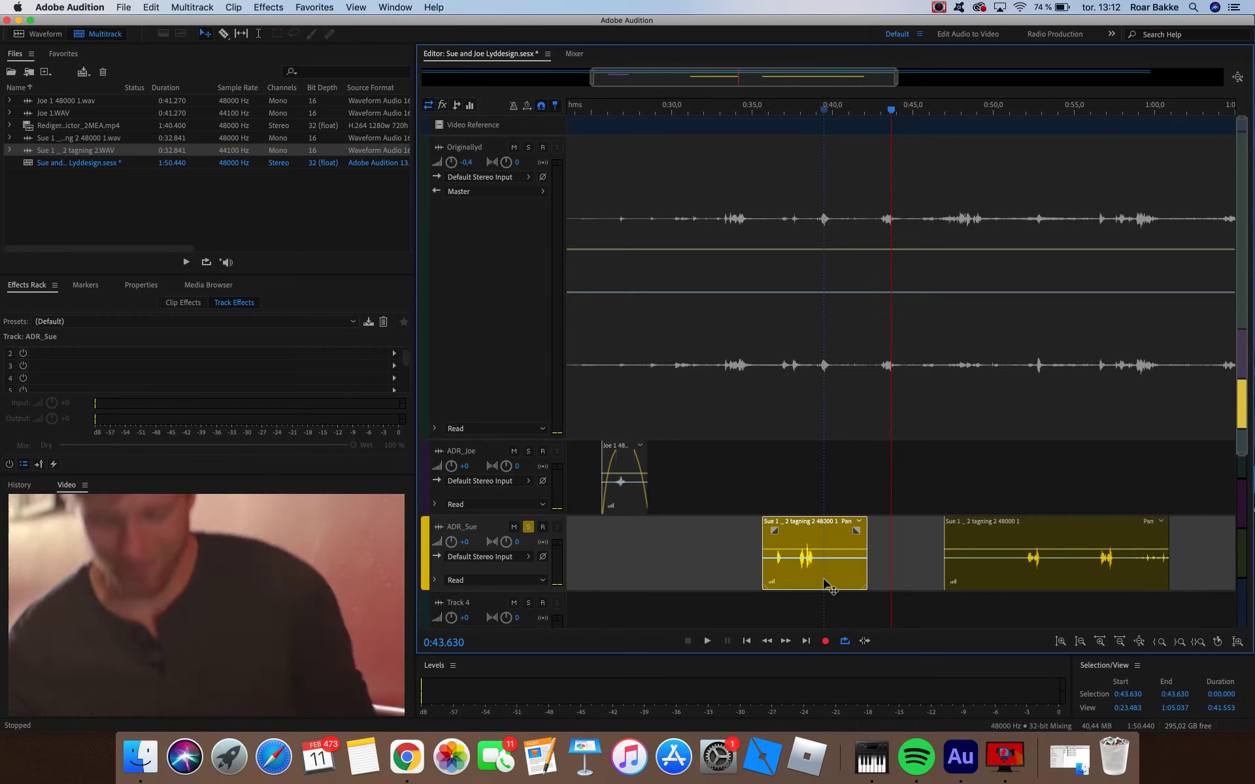
pyautogui.moveTo(891, 111); pyautogui.dragTo(785, 114)
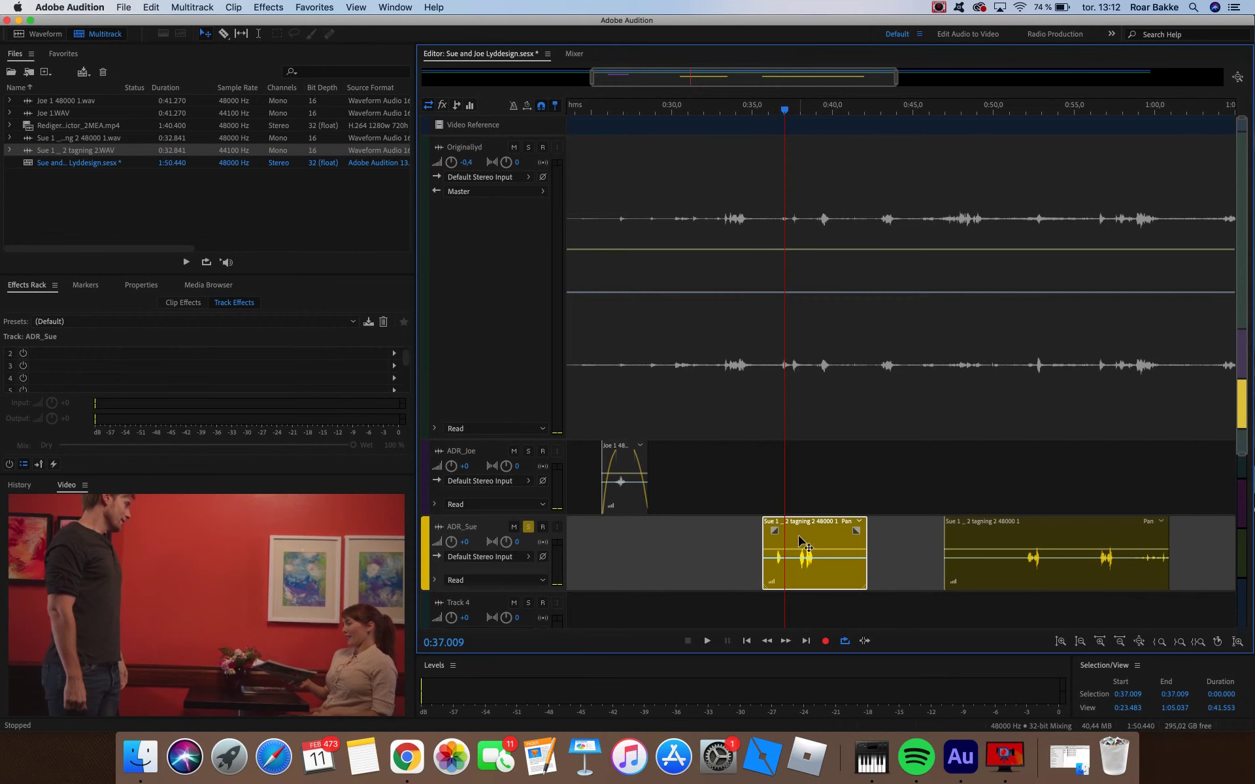
pyautogui.moveTo(801, 536); pyautogui.dragTo(807, 539)
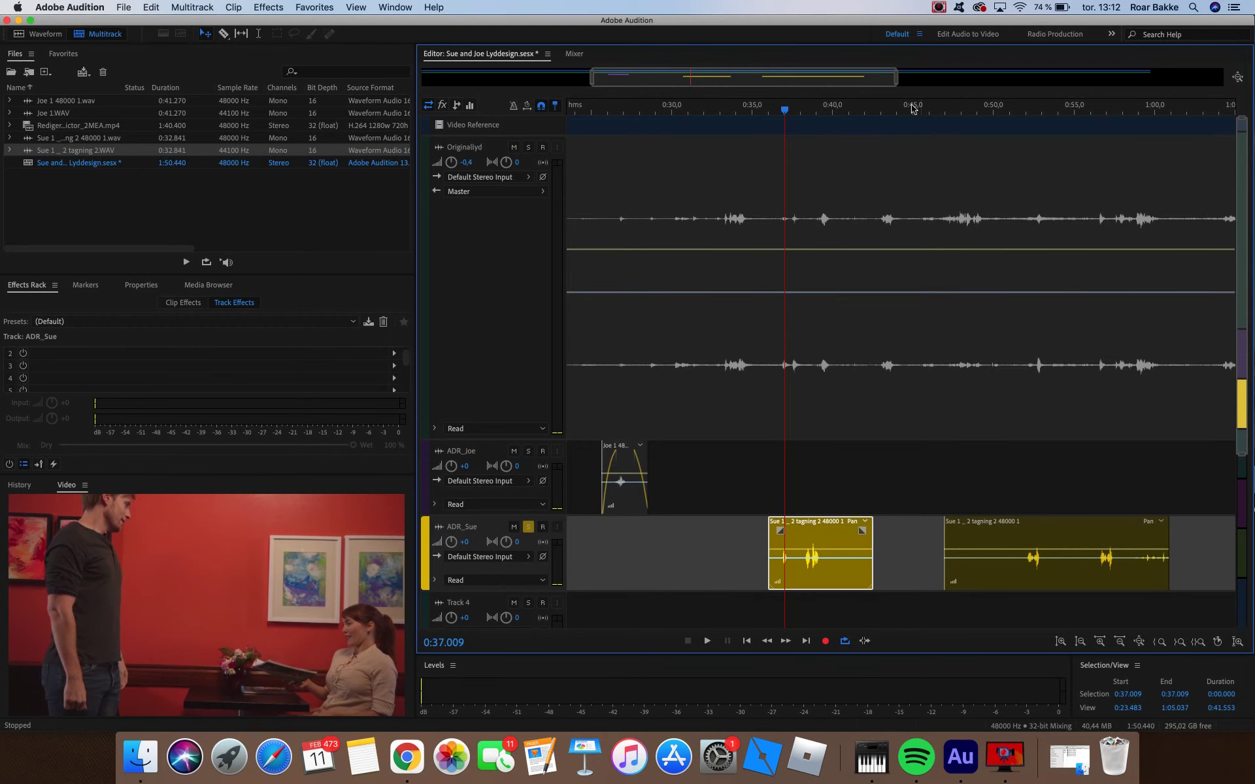
# - Nudge the trimmed ADR_Sue clip slightly later, fine-tuning its first word against the original dialogue at about 0:37
pyautogui.moveTo(896, 79); pyautogui.dragTo(728, 85)
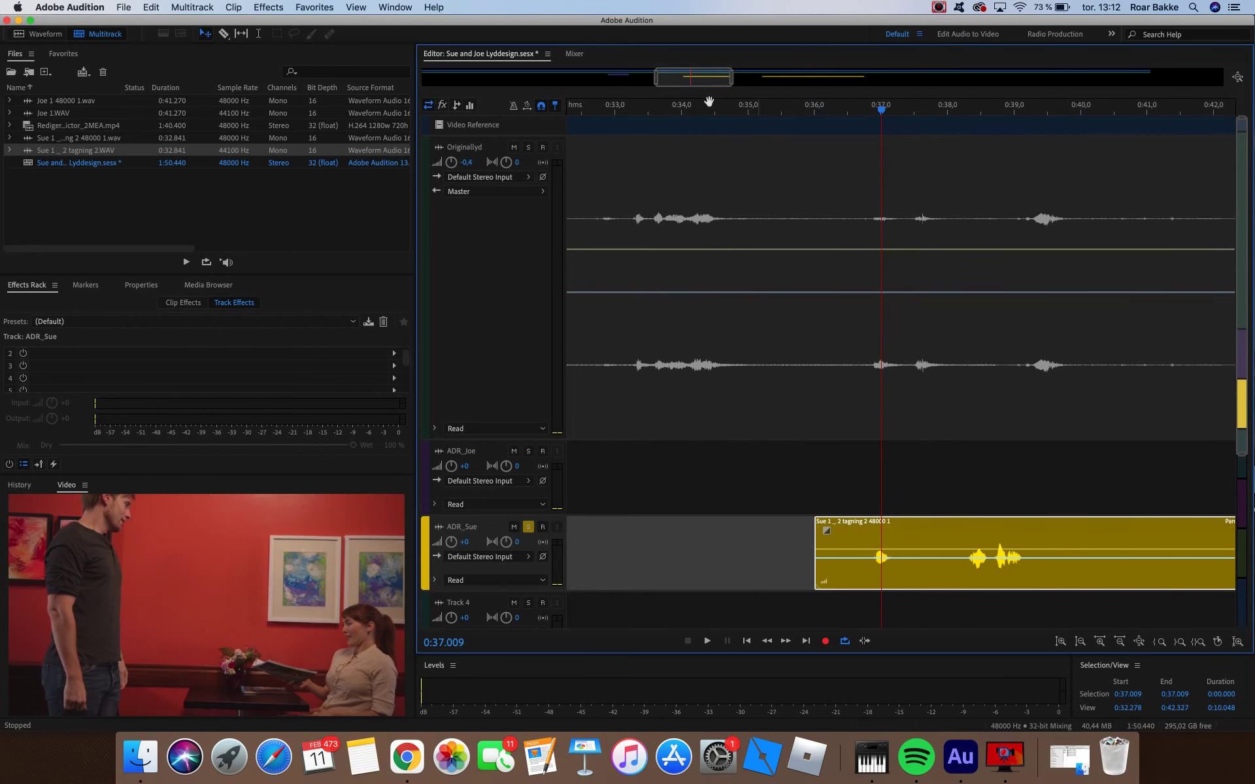
pyautogui.moveTo(655, 80); pyautogui.dragTo(704, 79)
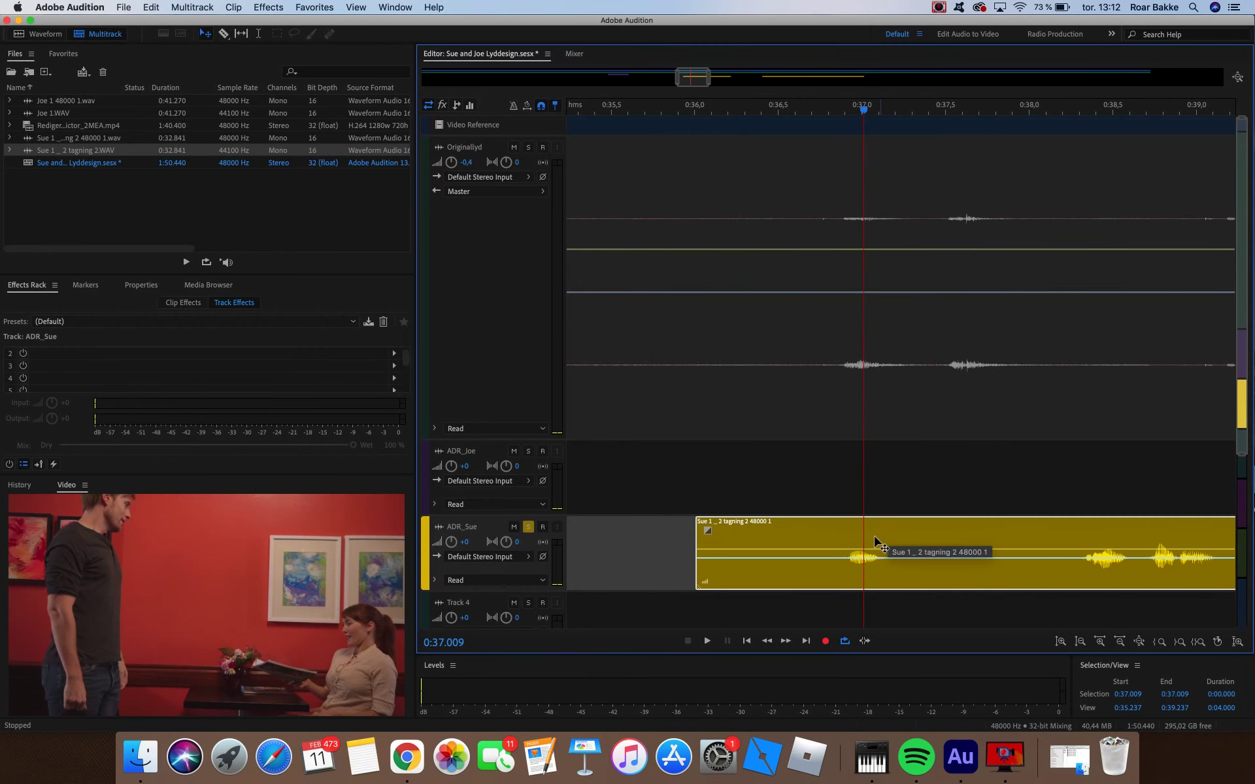
pyautogui.moveTo(876, 547); pyautogui.dragTo(893, 531)
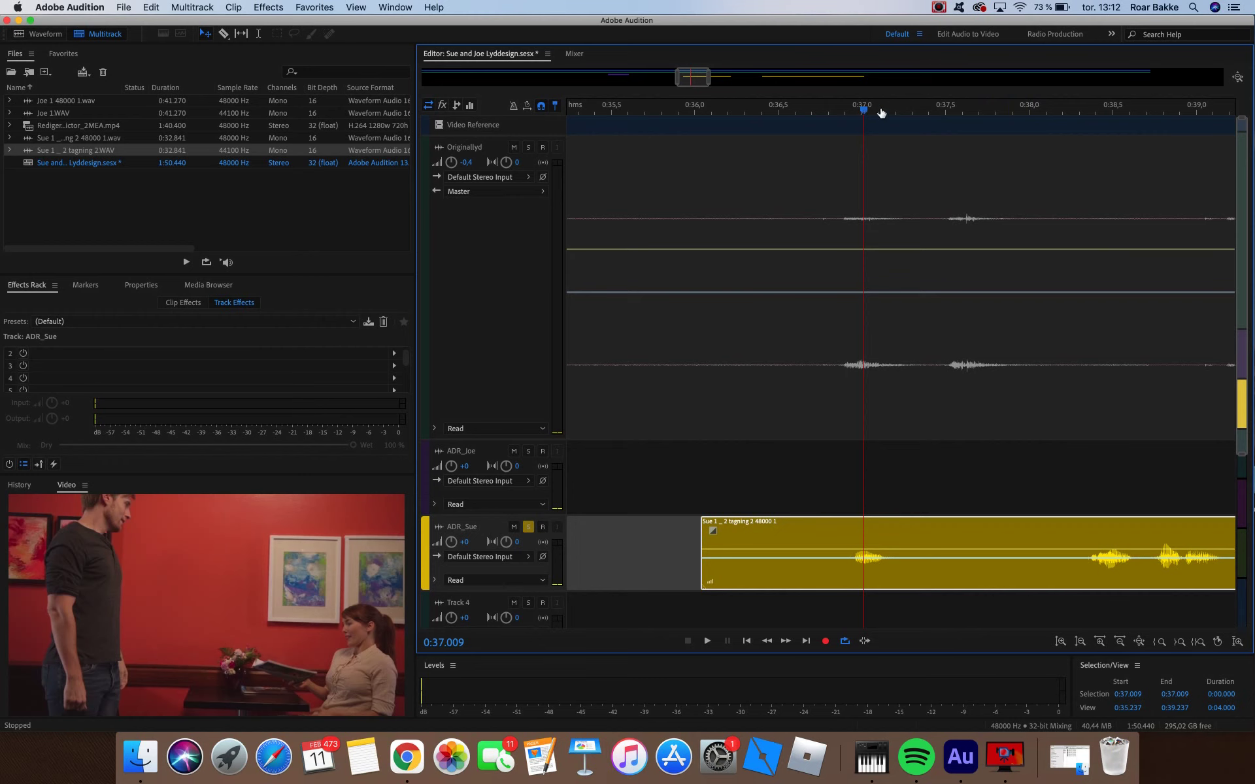
# - Switch the solo from ADR_Sue to the Originallyd track and play the original dialogue from about 0:36.8
pyautogui.moveTo(881, 113); pyautogui.dragTo(963, 112)
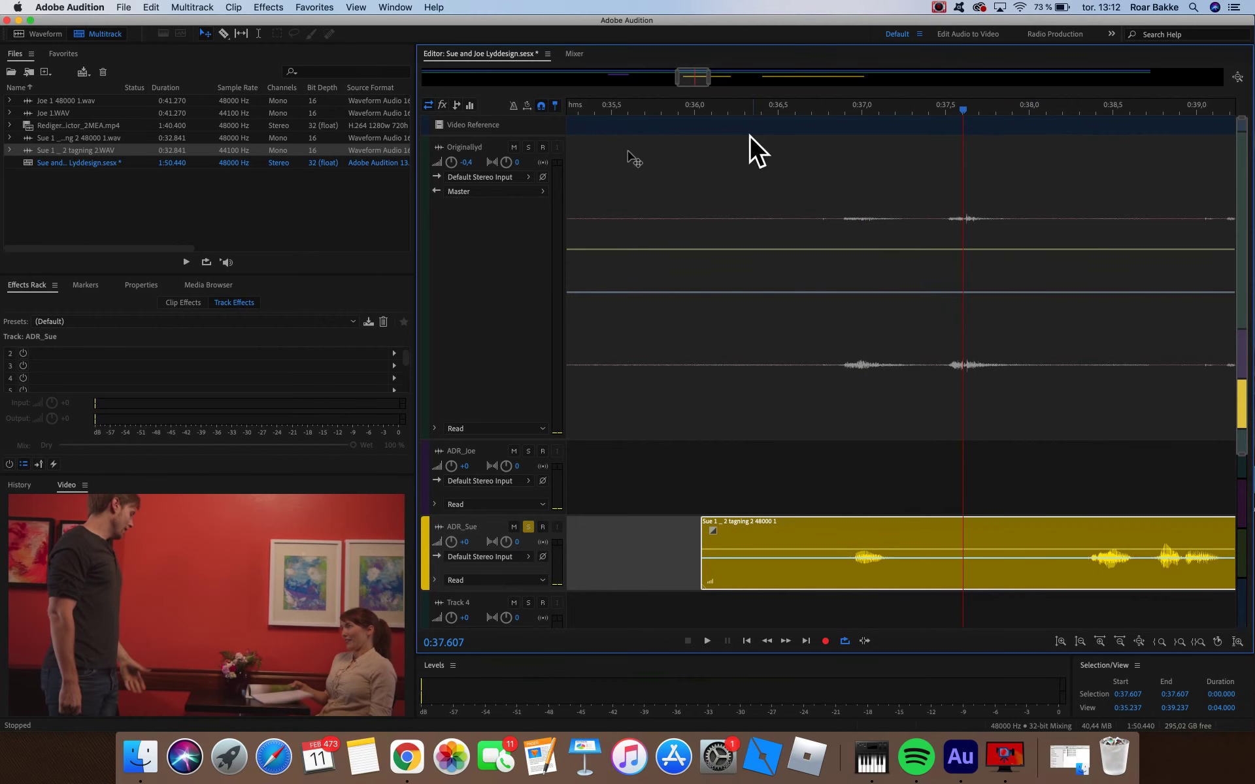
pyautogui.click(528, 147)
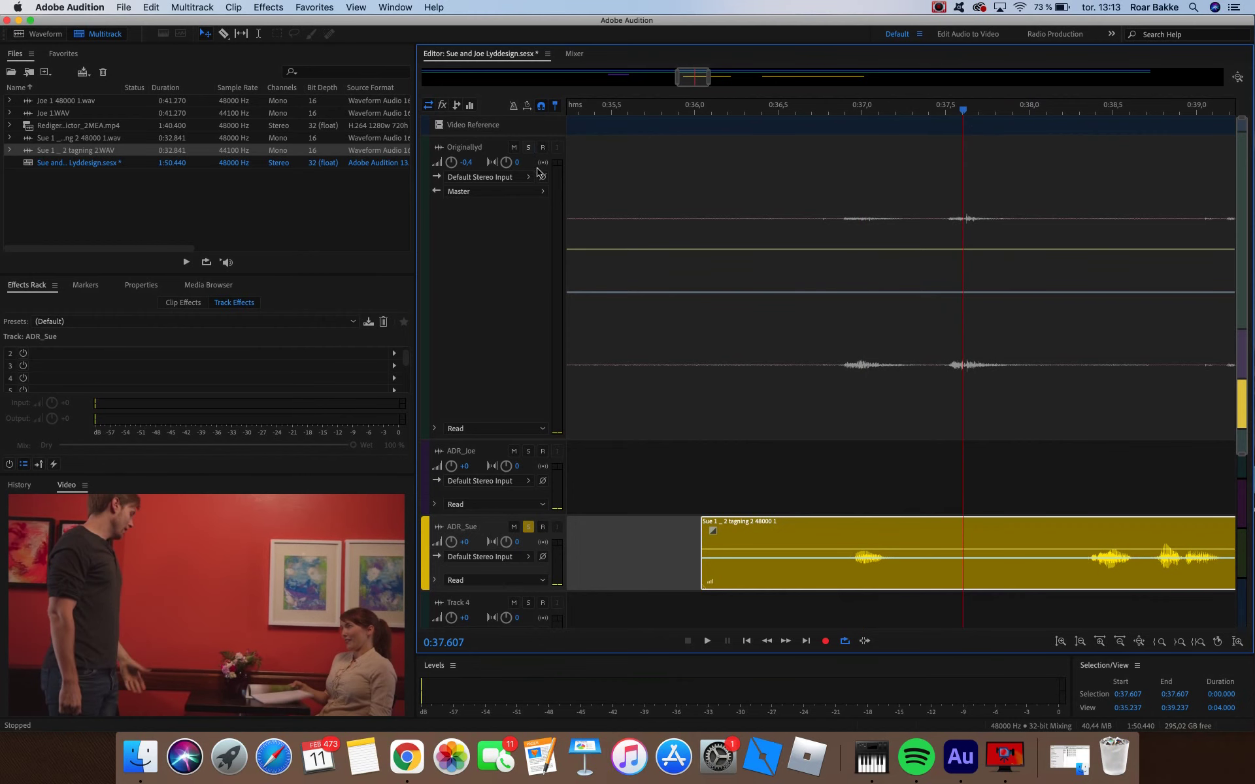
pyautogui.click(528, 528)
pyautogui.moveTo(961, 112); pyautogui.dragTo(821, 132)
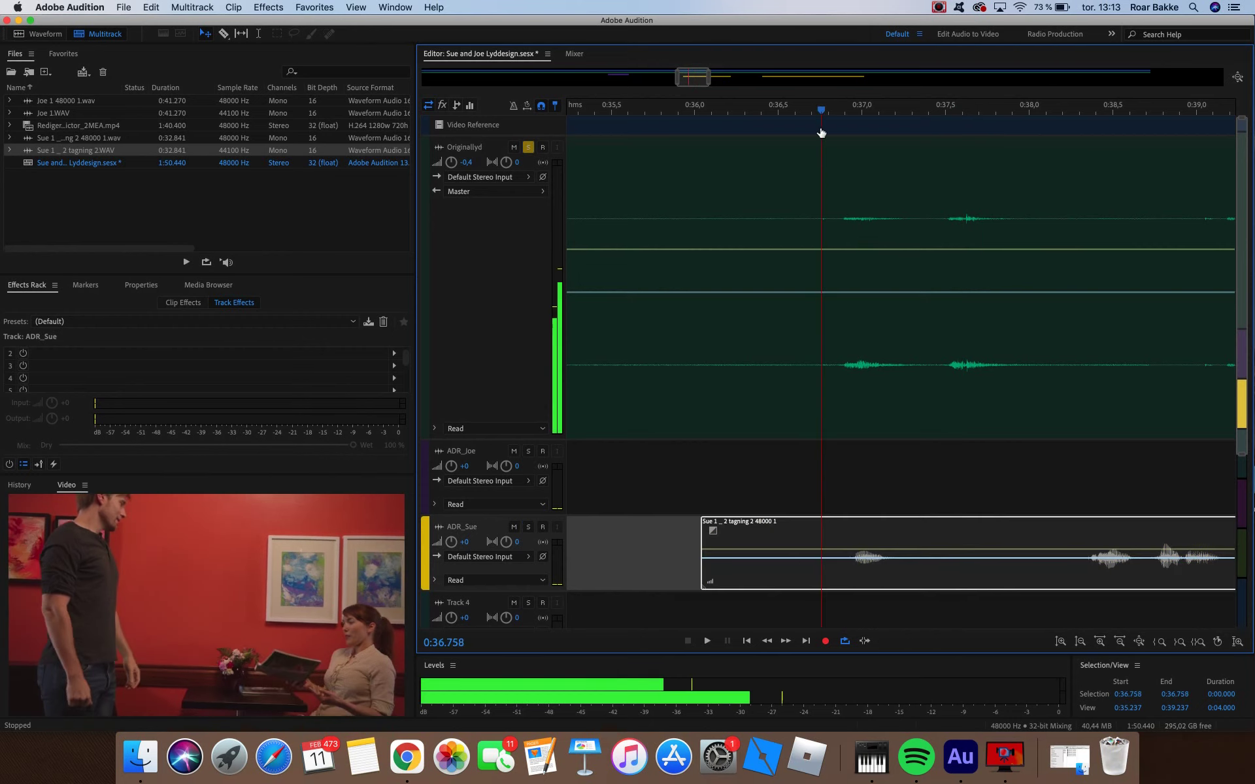
pyautogui.press('space')
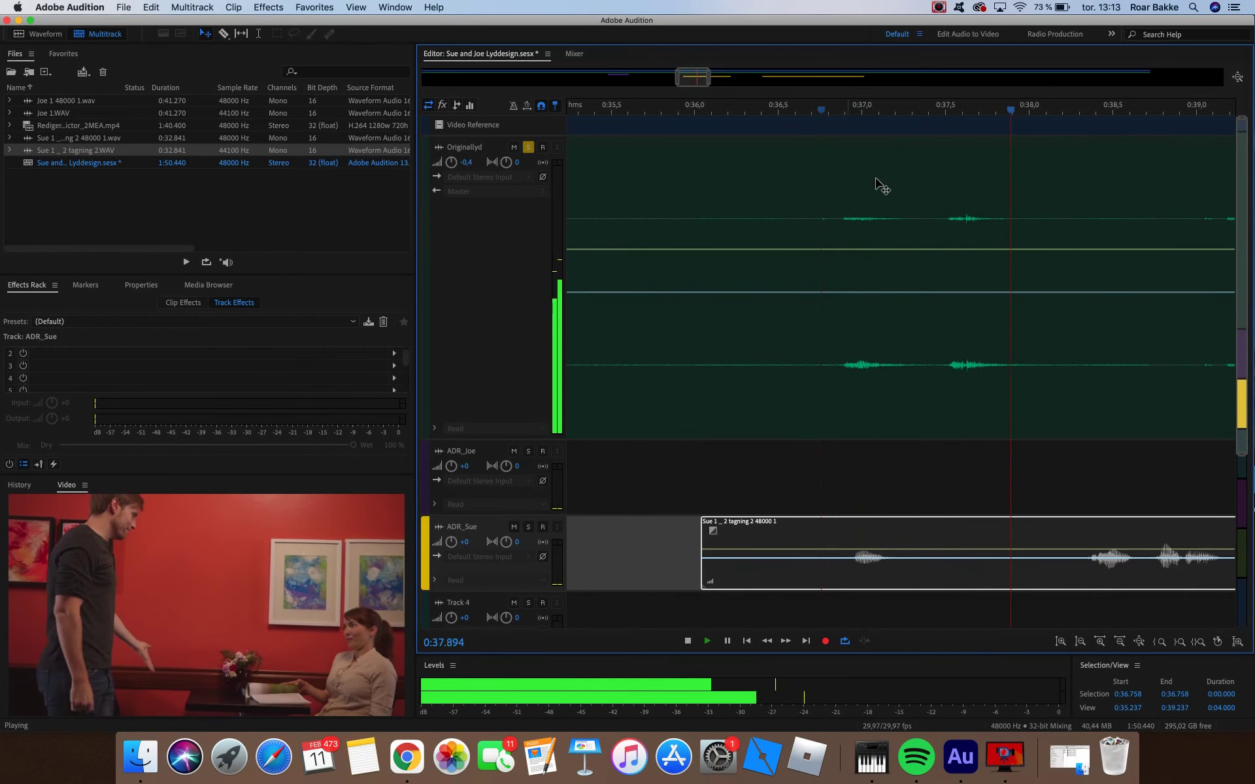
pyautogui.press('space')
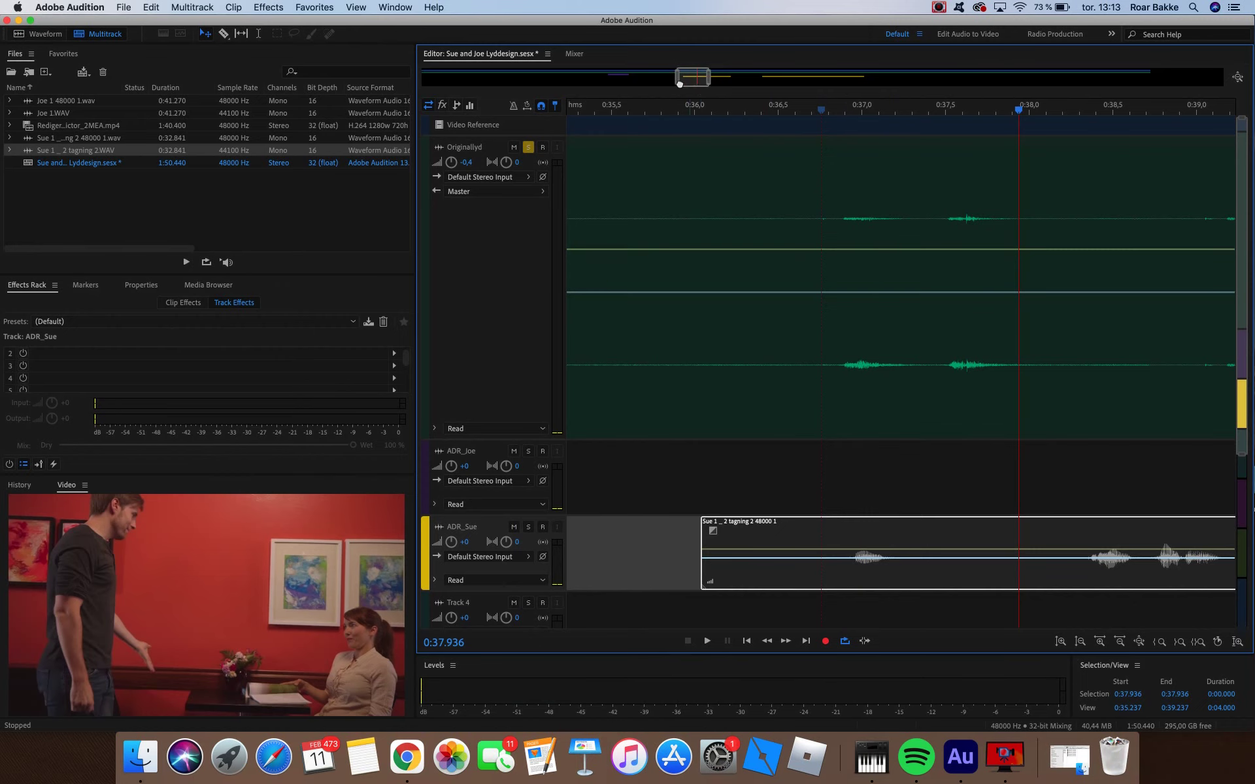
# - Play the earlier original dialogue from about 0:33.3 and 0:30.2 to find where Sue's first lines belong
pyautogui.moveTo(679, 83); pyautogui.dragTo(662, 83)
pyautogui.click(669, 111)
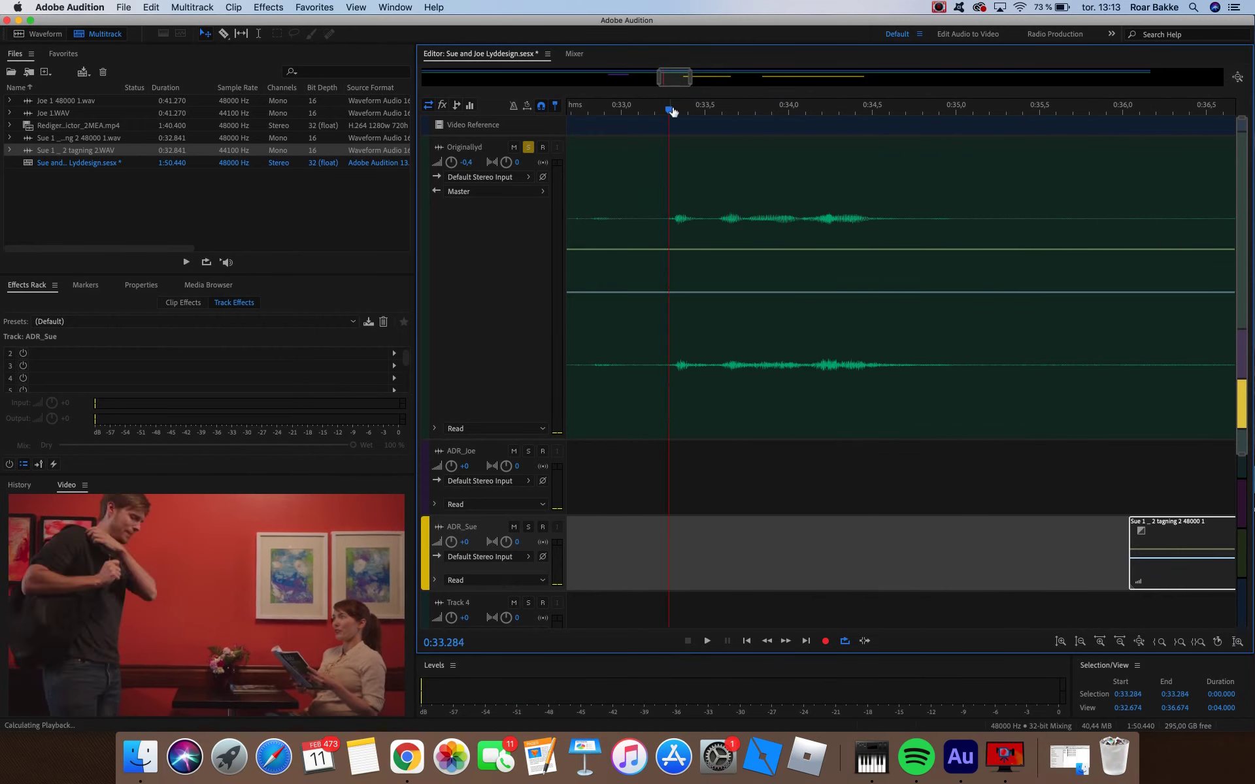
pyautogui.press('space')
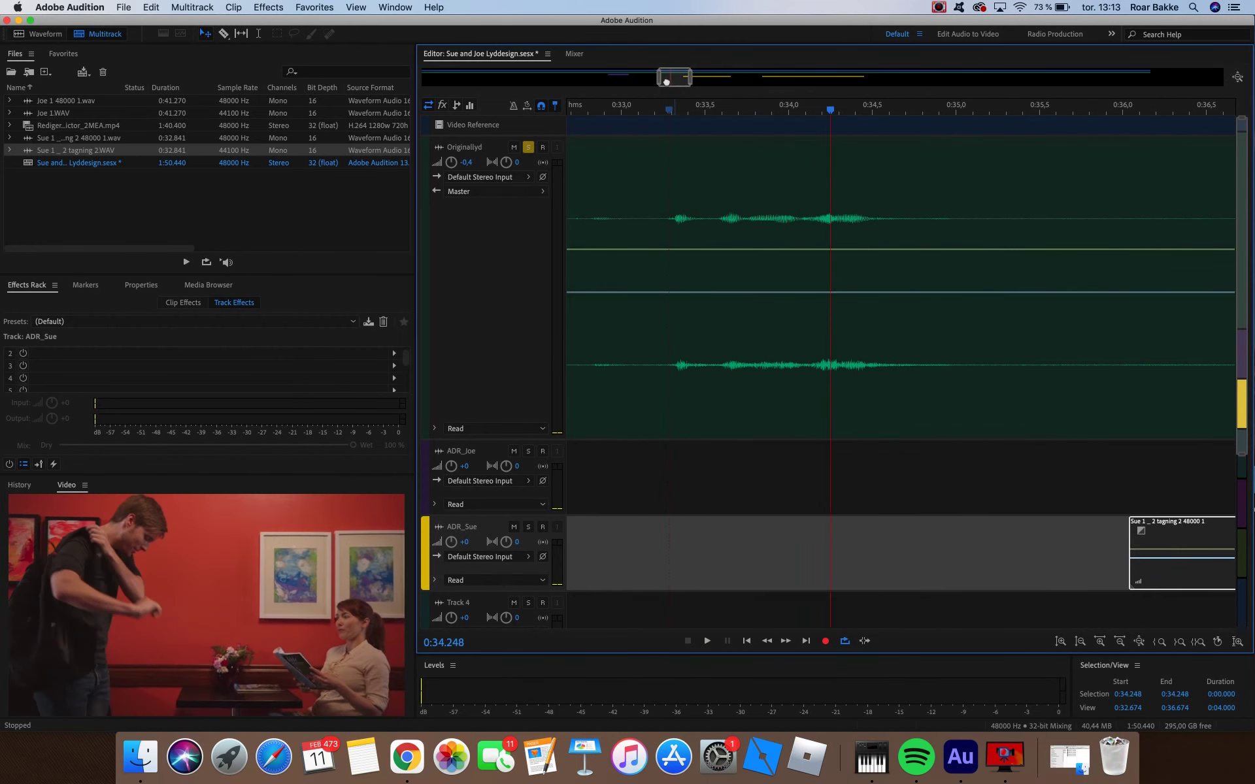
pyautogui.moveTo(666, 82); pyautogui.dragTo(644, 88)
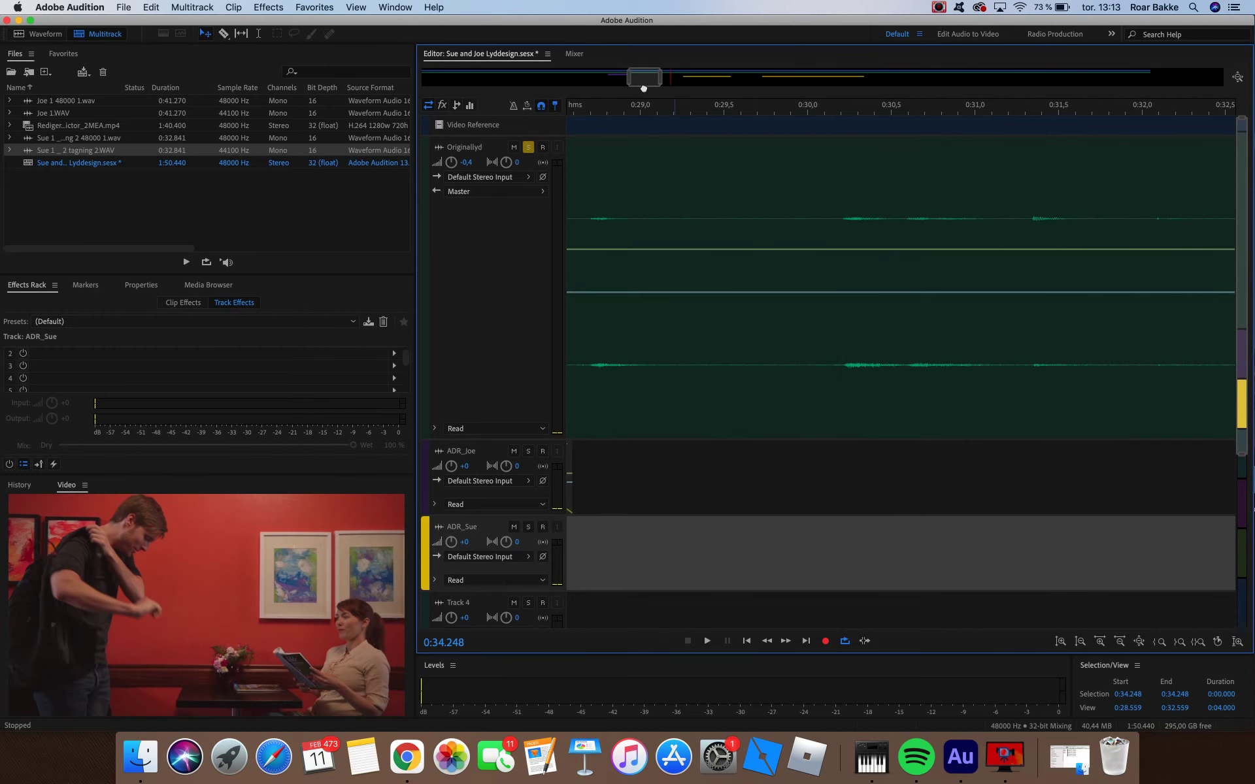
pyautogui.click(838, 111)
pyautogui.press('space')
pyautogui.press('space')
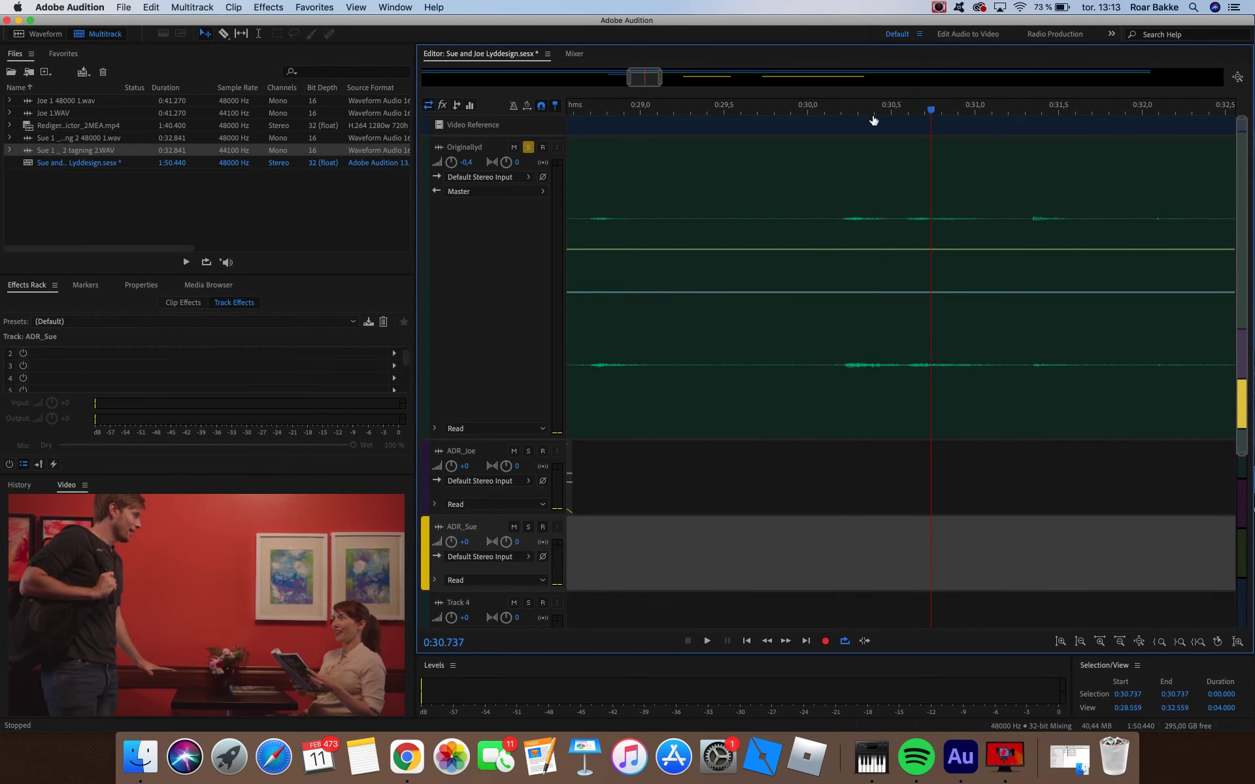
# - Move the first ADR_Sue clip earlier to begin at about 0:27.8, bringing its first word near the original at 0:28.778
pyautogui.click(603, 149)
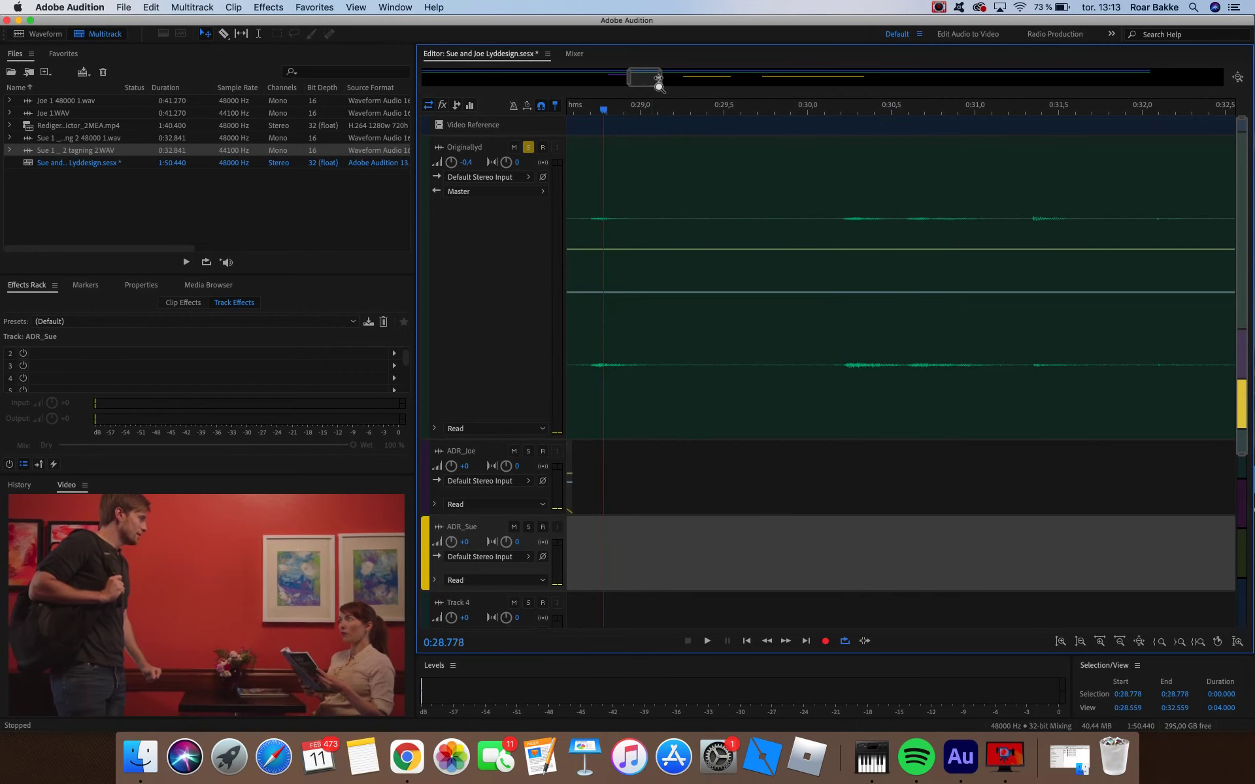
pyautogui.moveTo(660, 77); pyautogui.dragTo(778, 87)
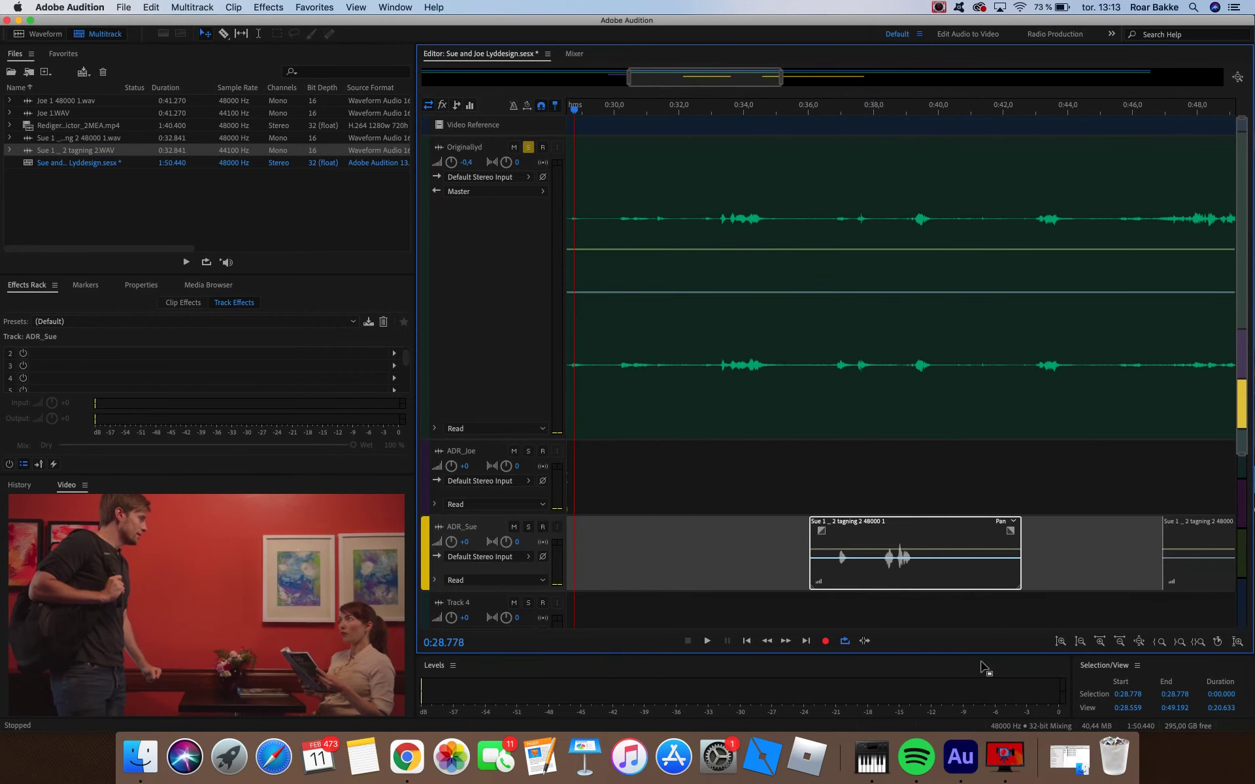
pyautogui.moveTo(838, 583); pyautogui.dragTo(684, 586)
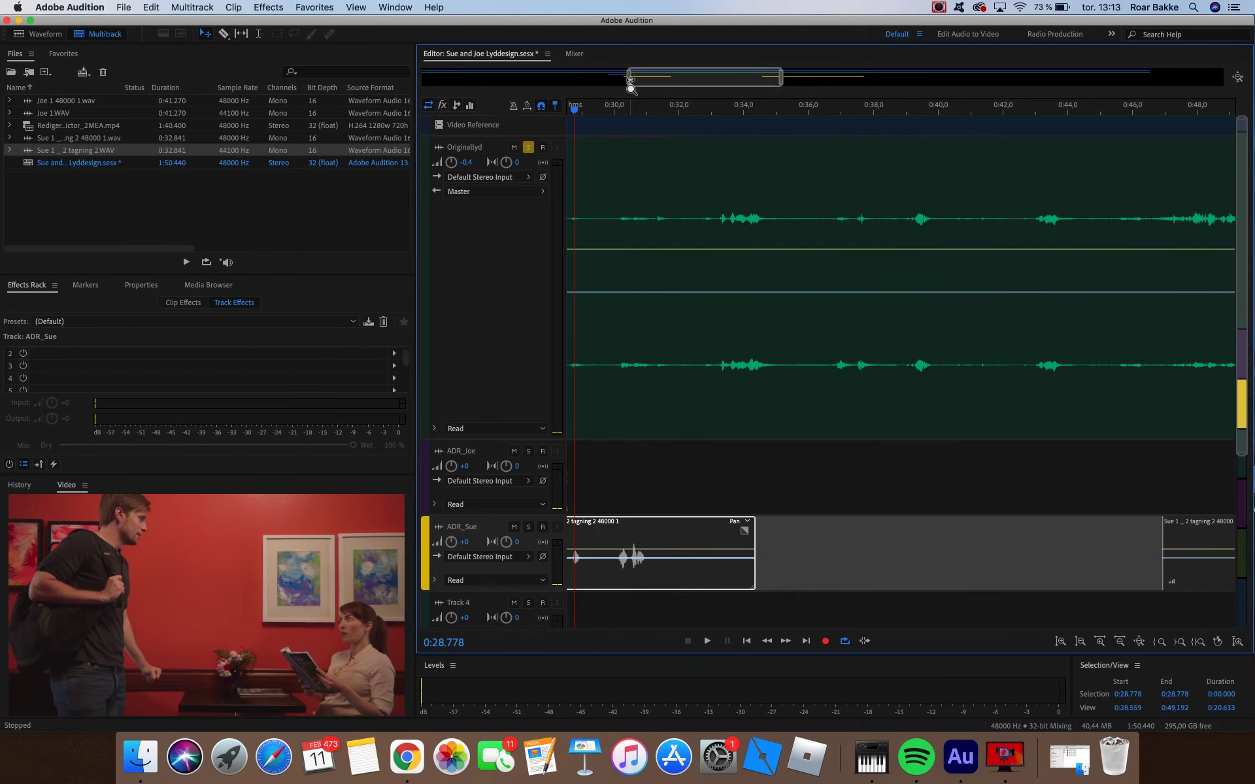
pyautogui.moveTo(632, 80); pyautogui.dragTo(524, 89)
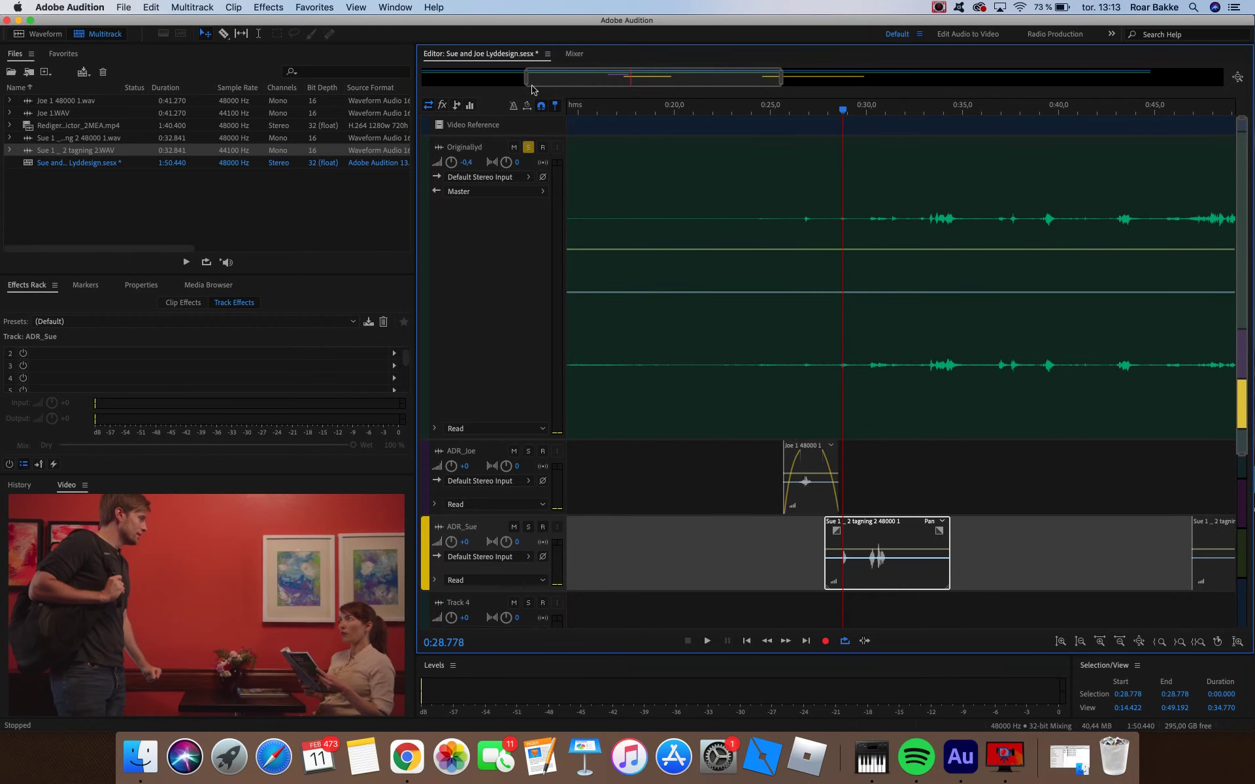
pyautogui.moveTo(528, 77); pyautogui.dragTo(593, 78)
pyautogui.moveTo(781, 82); pyautogui.dragTo(665, 80)
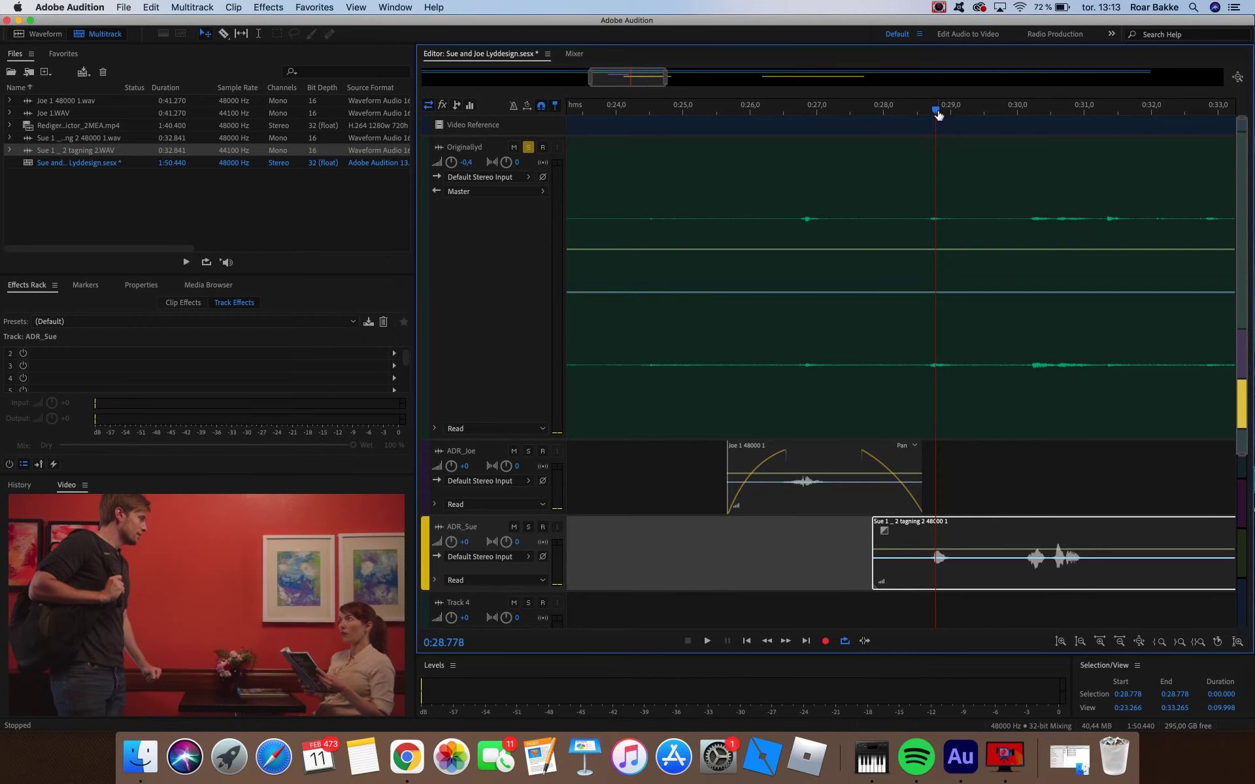
# - Fine-align the ADR_Sue clip's first word at 0:28.759, and trim its start to about 0:28.3 with a fade-in up to that word
pyautogui.moveTo(939, 115); pyautogui.dragTo(936, 114)
pyautogui.moveTo(592, 80); pyautogui.dragTo(647, 81)
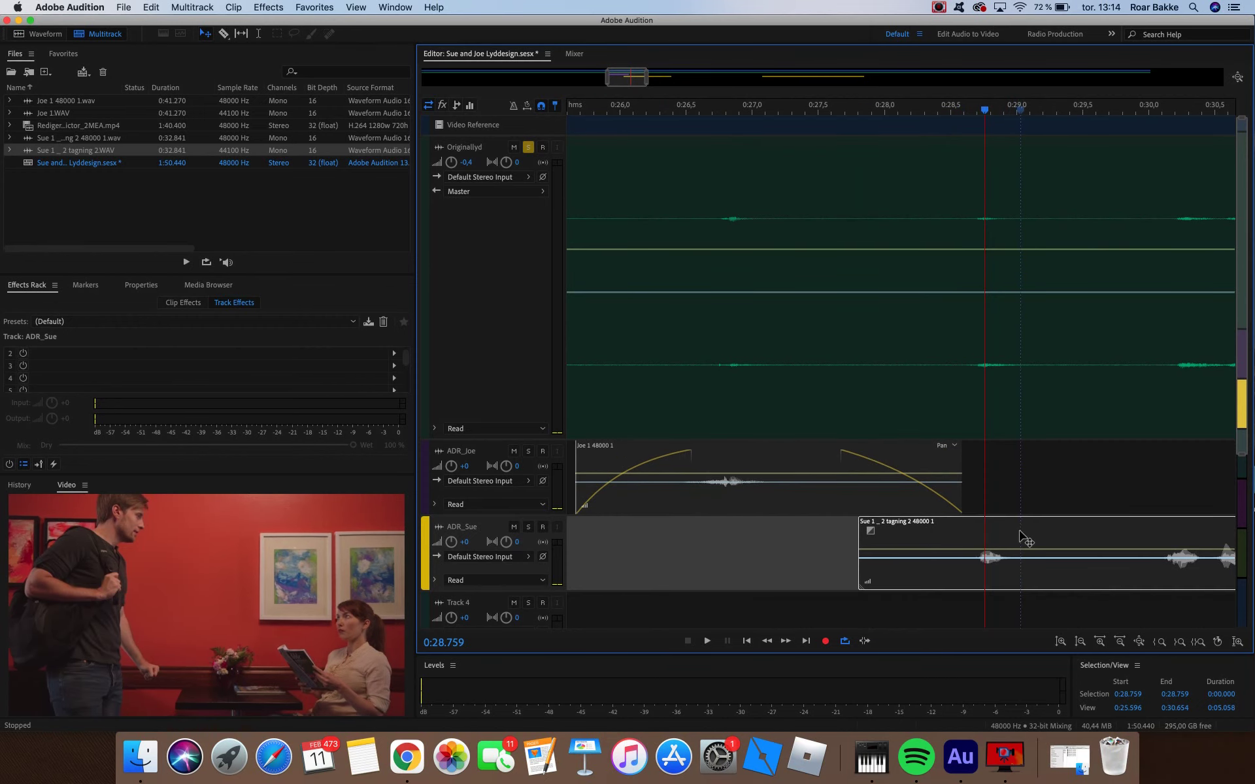
pyautogui.moveTo(1024, 531); pyautogui.dragTo(1020, 532)
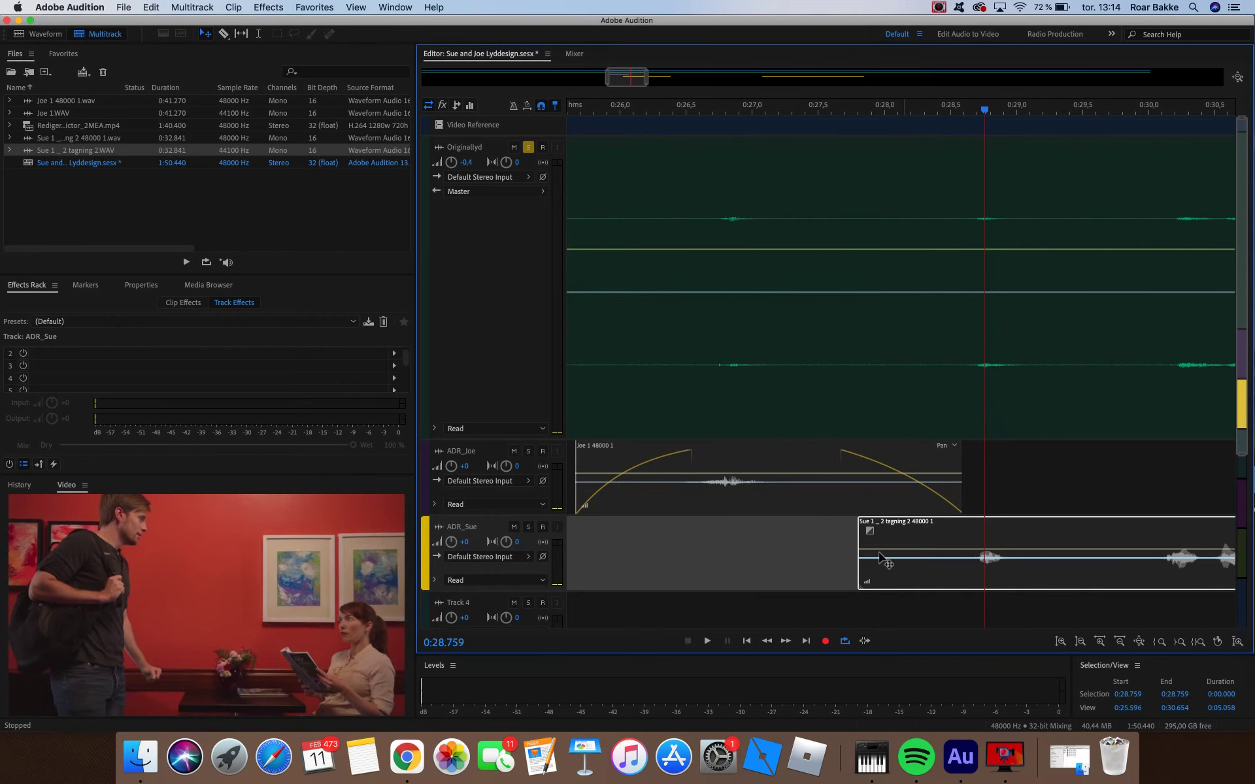
pyautogui.moveTo(859, 547); pyautogui.dragTo(988, 531)
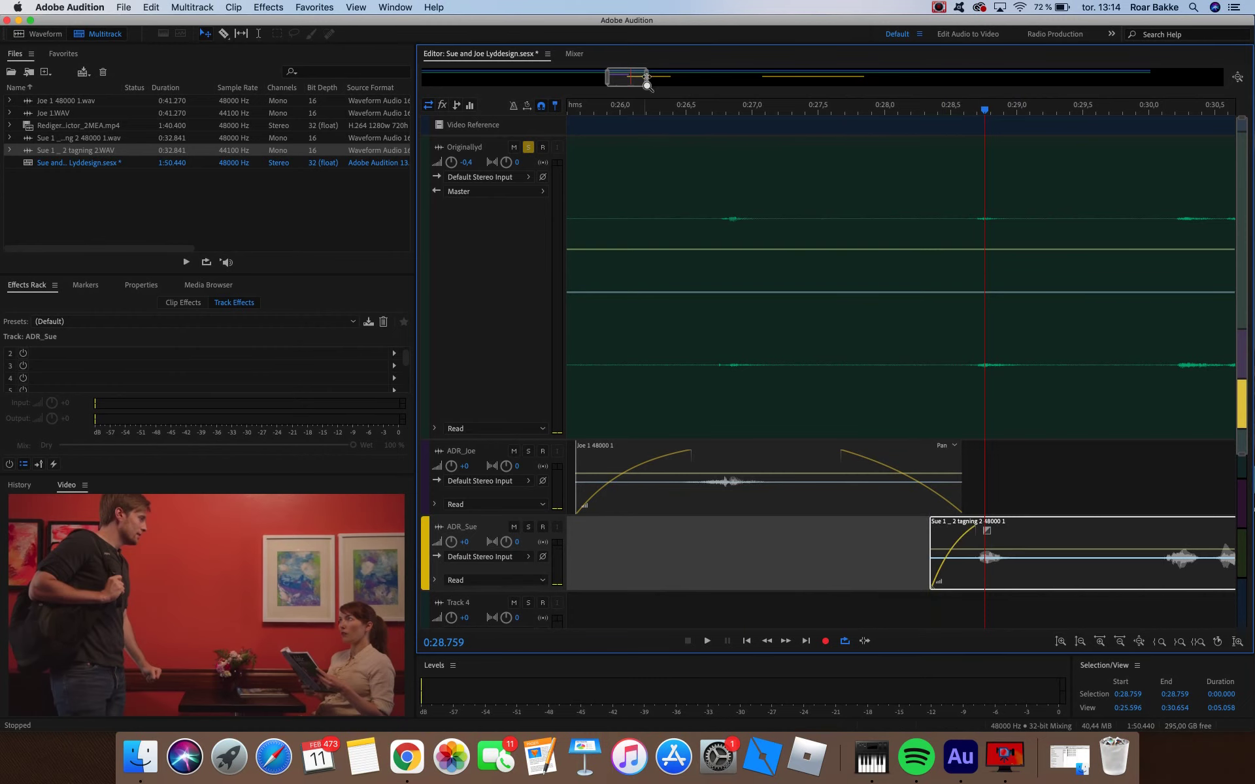
pyautogui.scroll(-5, 701, 99)
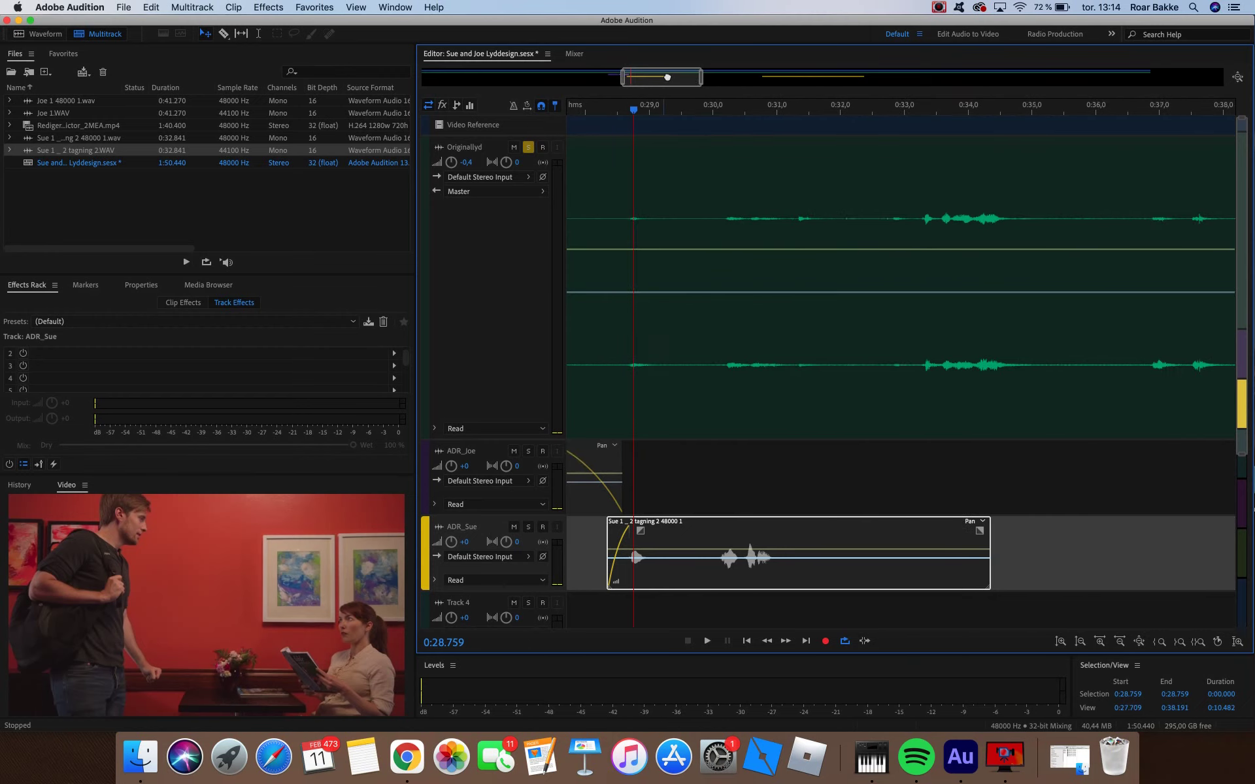
# - Play the original dialogue from about 0:31.2, 0:30.2 and 0:30.4 to compare it with the ADR_Sue clip's remaining words
pyautogui.moveTo(791, 123); pyautogui.dragTo(830, 130)
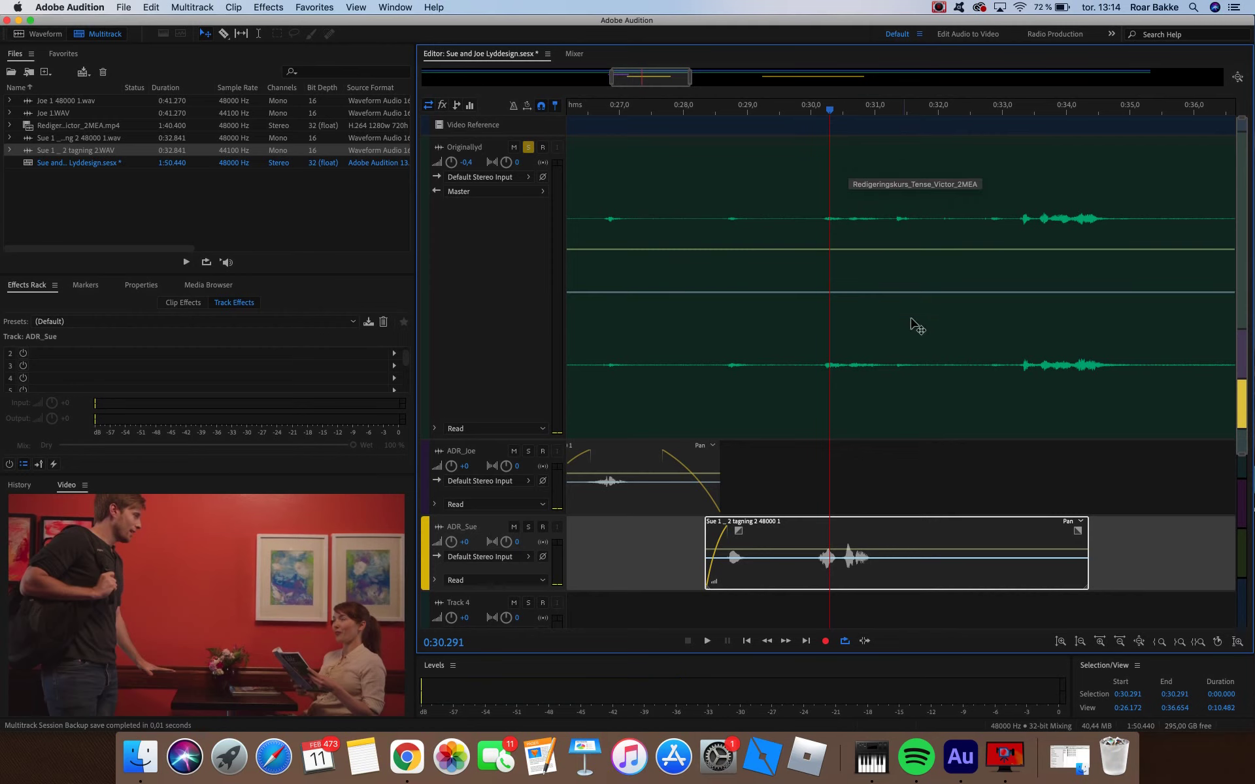
pyautogui.moveTo(829, 109); pyautogui.dragTo(890, 121)
pyautogui.press('space')
pyautogui.press('space')
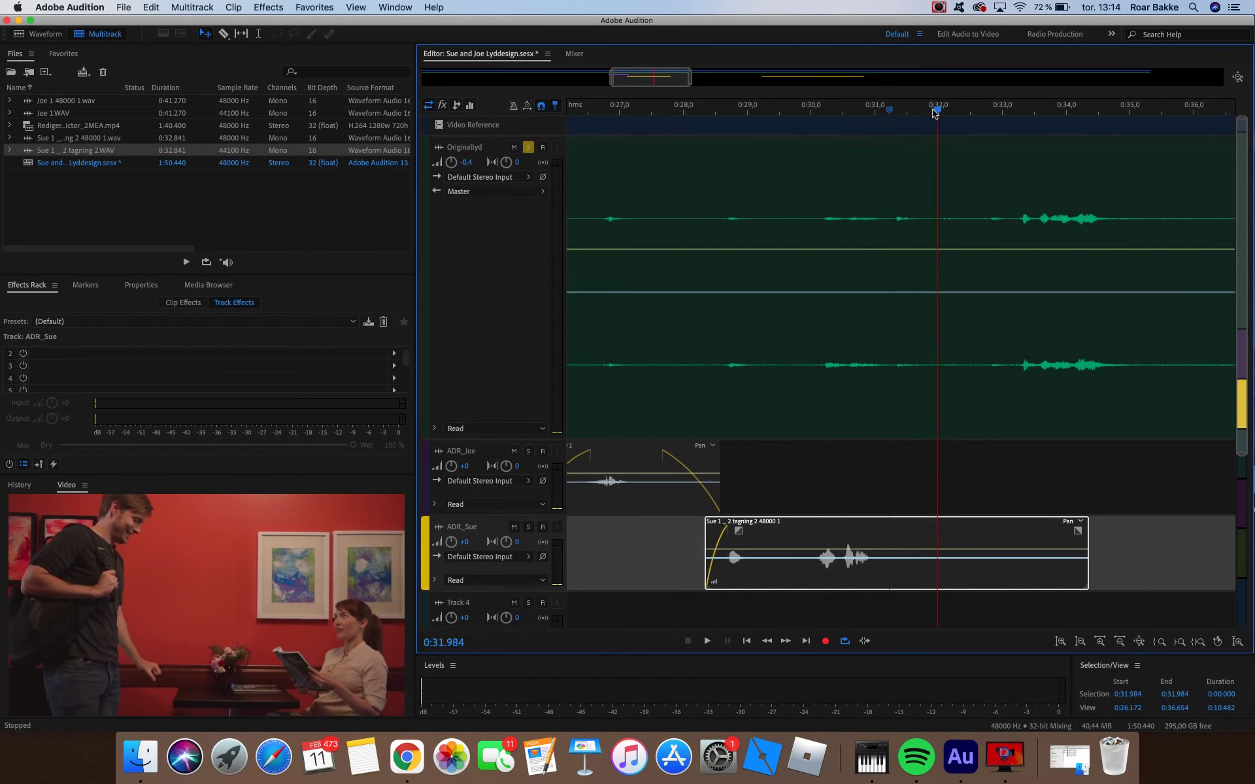
pyautogui.press('space')
pyautogui.click(827, 115)
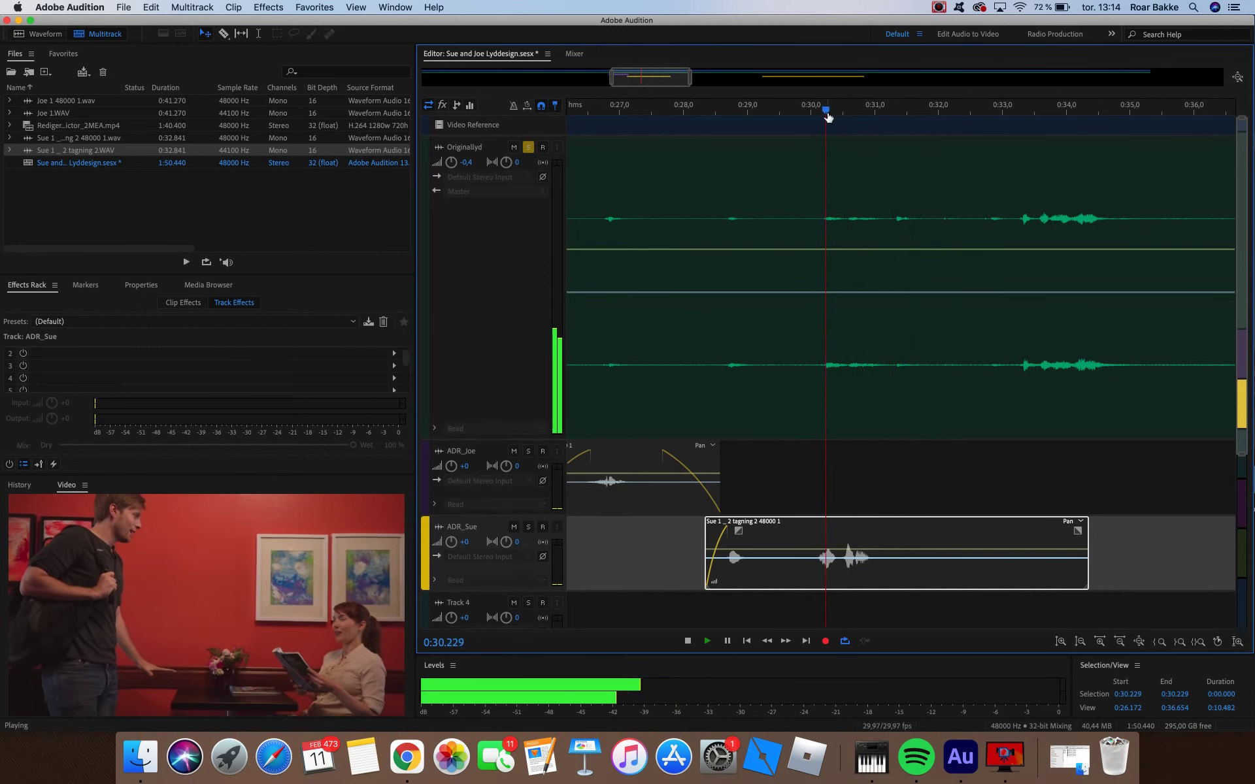
pyautogui.press('space')
pyautogui.click(881, 115)
pyautogui.moveTo(881, 115); pyautogui.dragTo(840, 121)
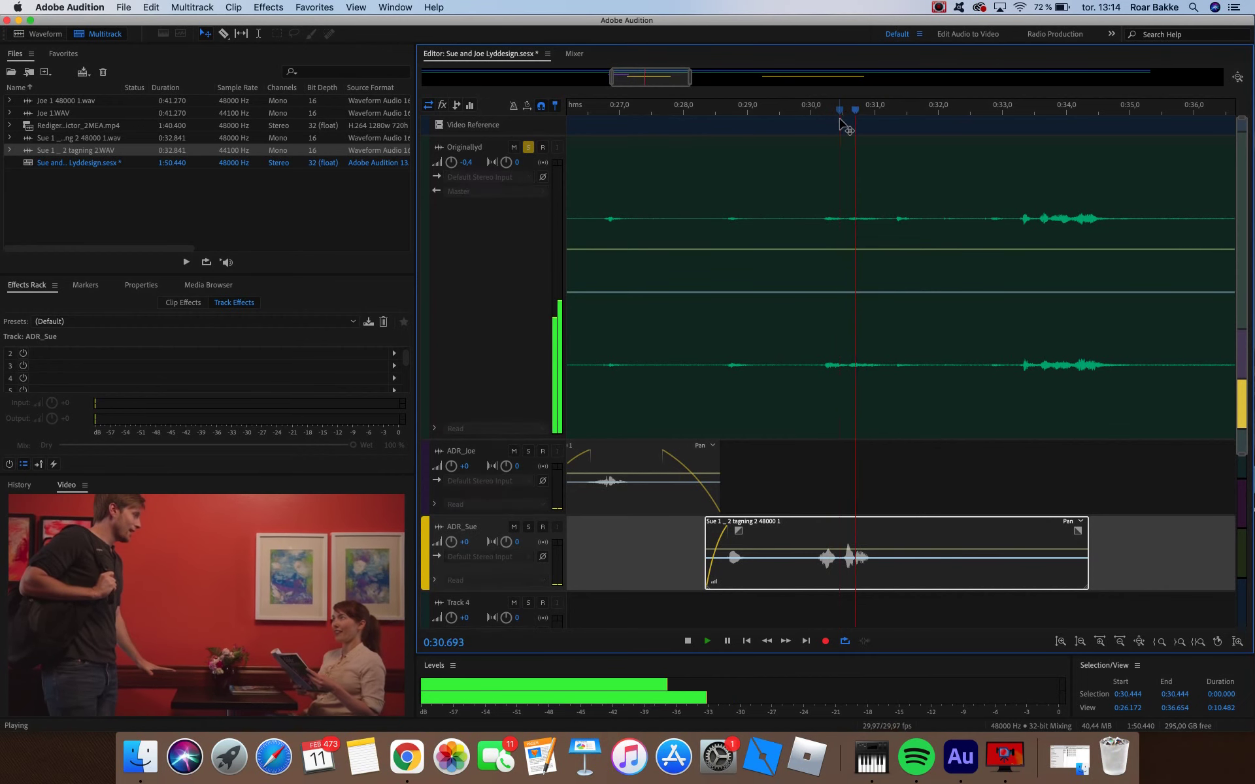
pyautogui.press('space')
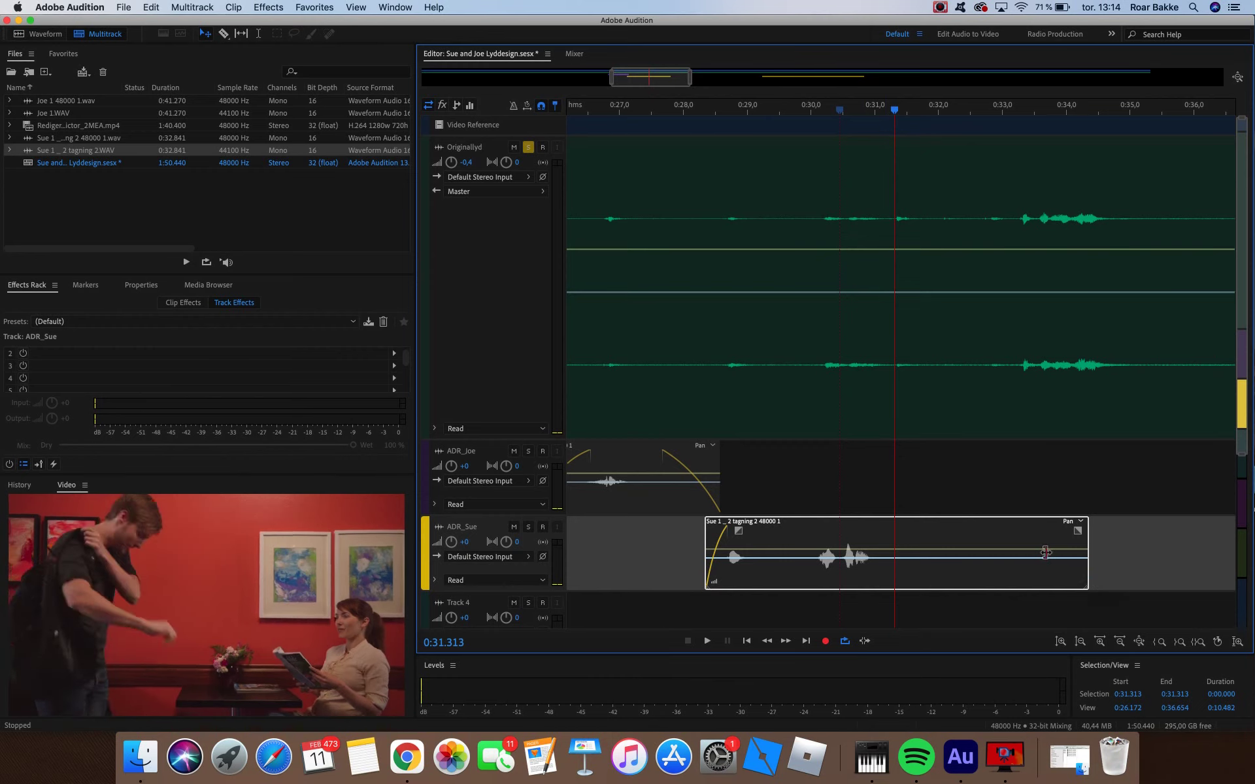
# - Trim the ADR_Sue clip's end to about 0:31.4 and add a fade-out after its last word
pyautogui.moveTo(1089, 548); pyautogui.dragTo(859, 489)
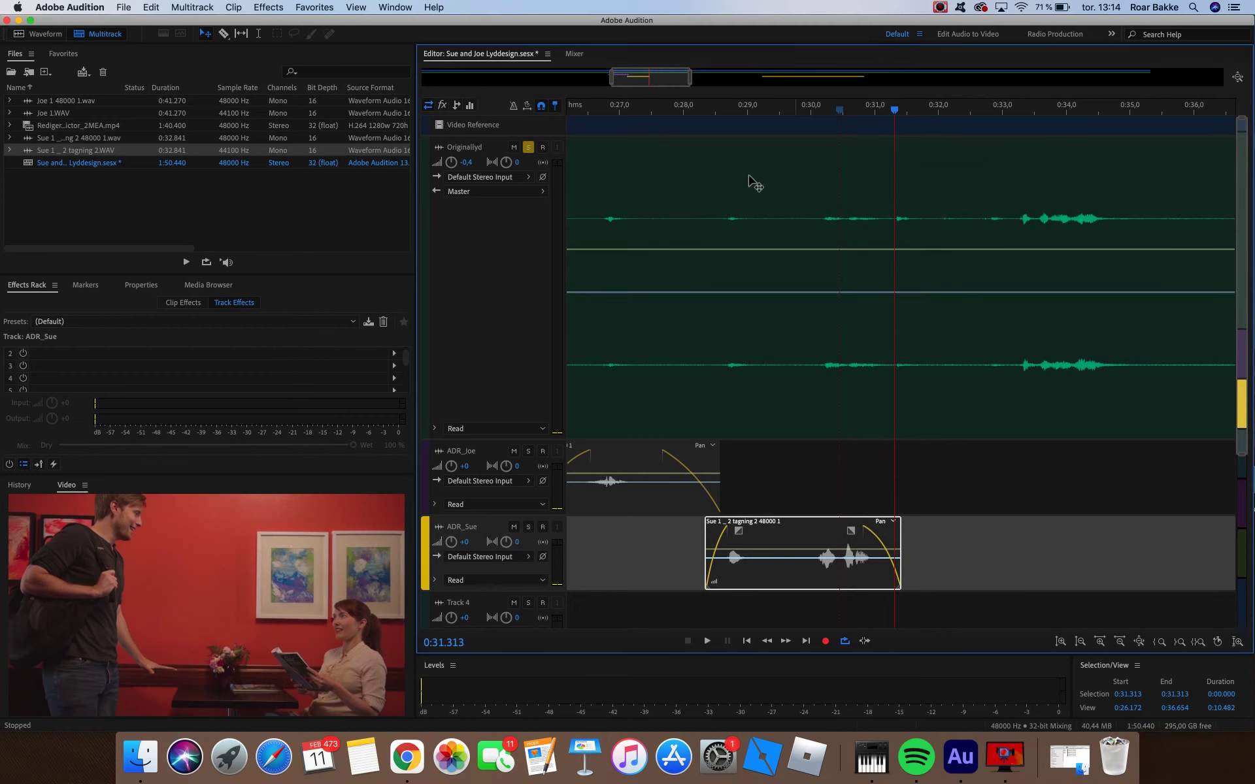
pyautogui.click(718, 111)
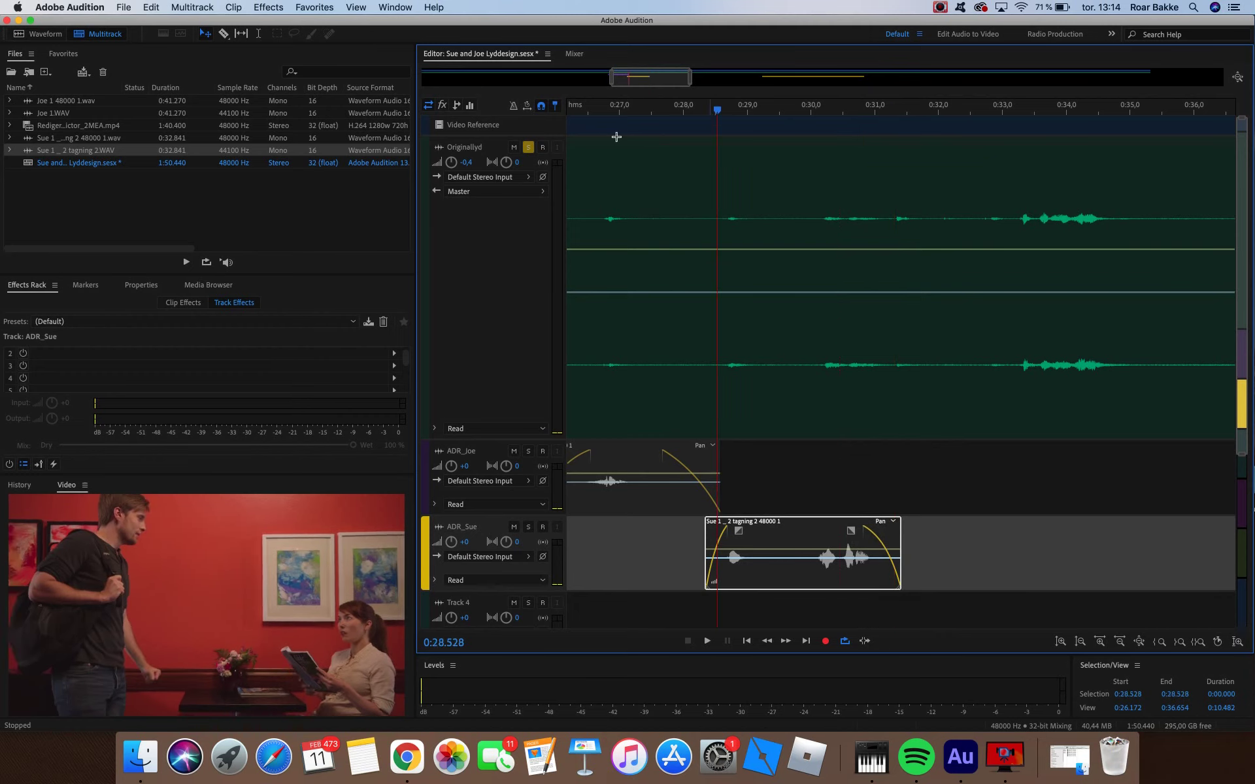
# - Clear the solos, mute the Originallyd track and play the Joe and Sue ADR lines together from about 0:26.3
pyautogui.click(529, 147)
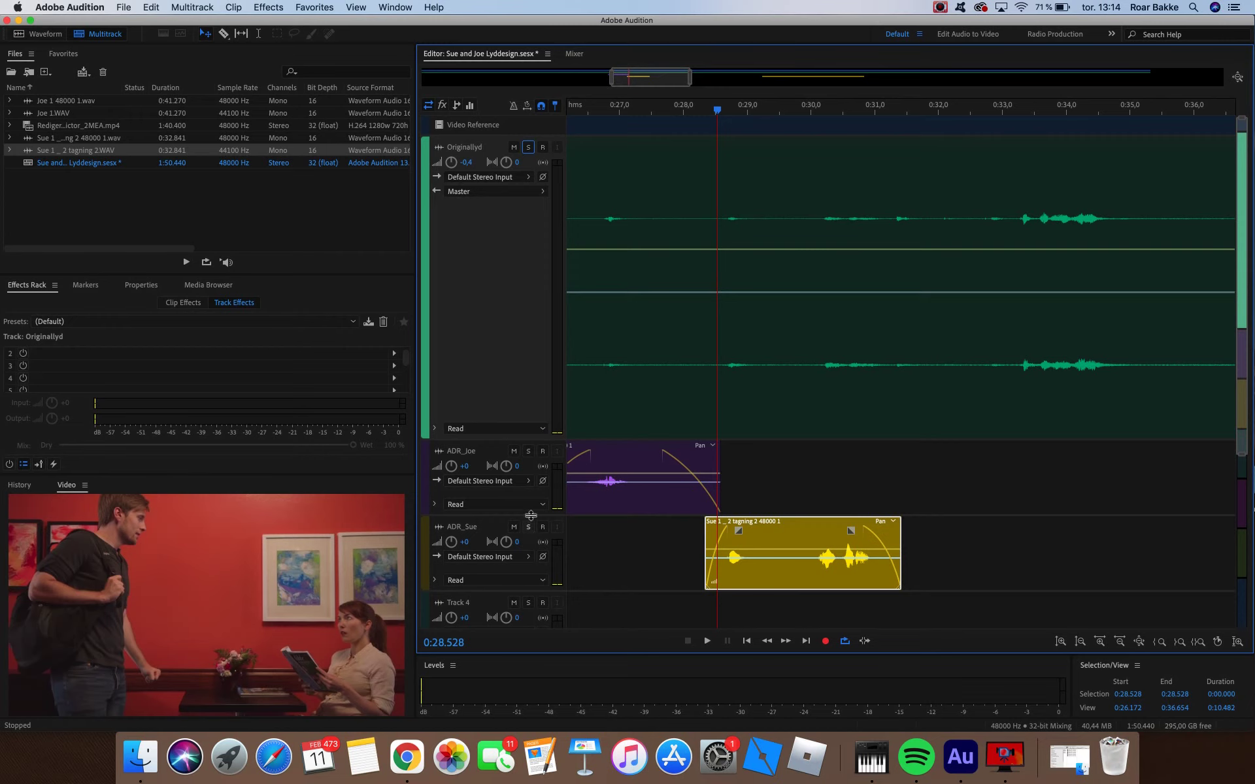
pyautogui.click(528, 527)
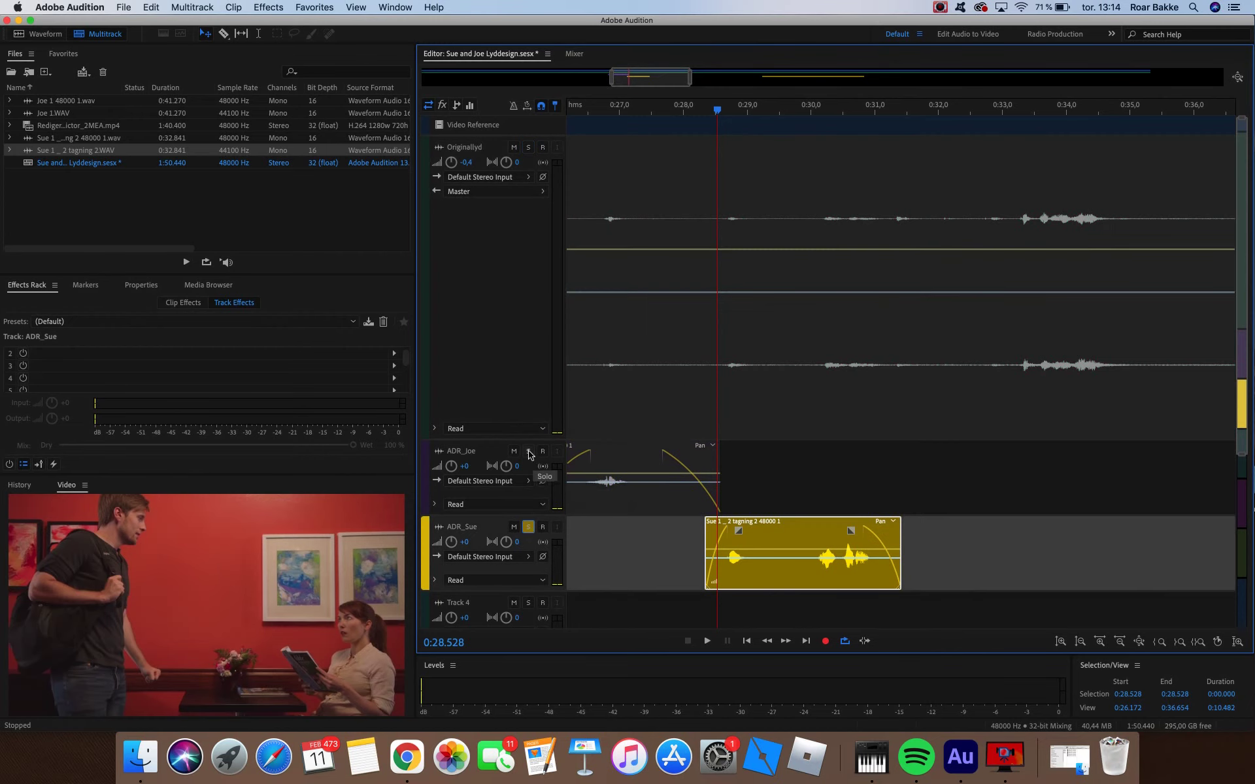
pyautogui.click(514, 147)
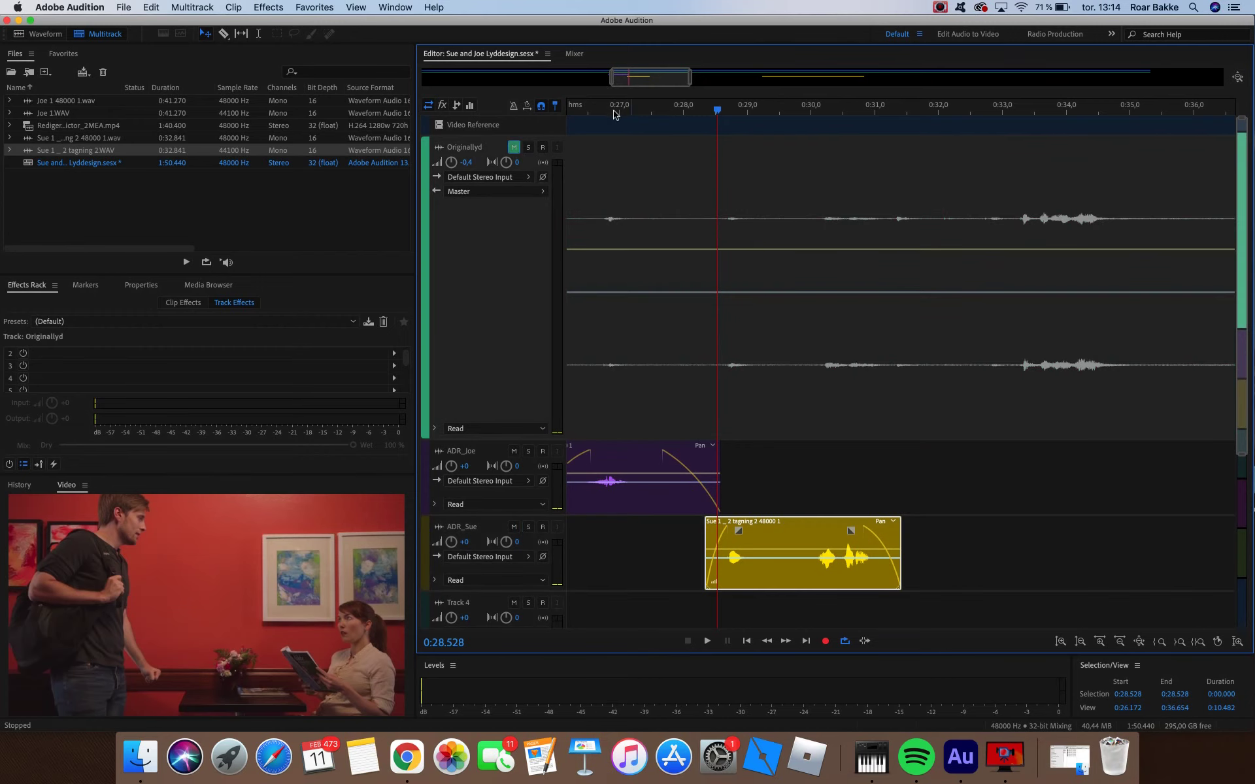
pyautogui.moveTo(608, 115); pyautogui.dragTo(576, 111)
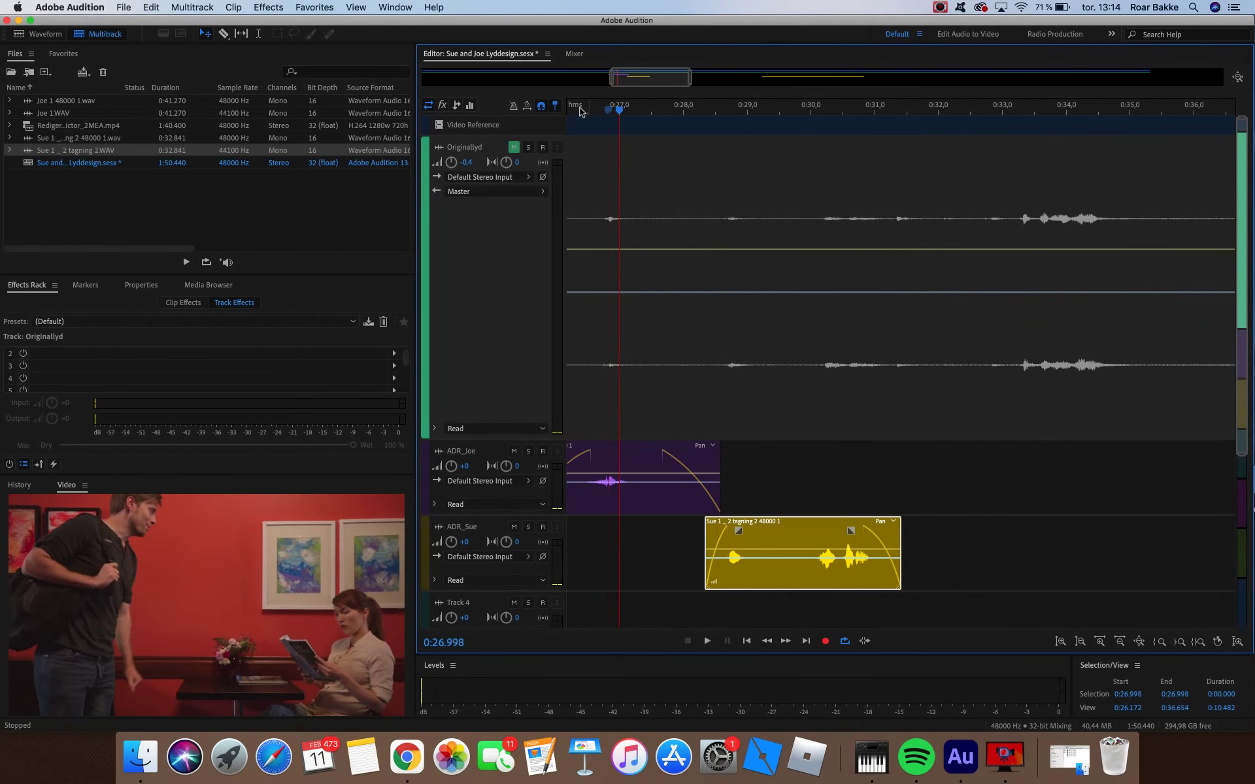
pyautogui.press('space')
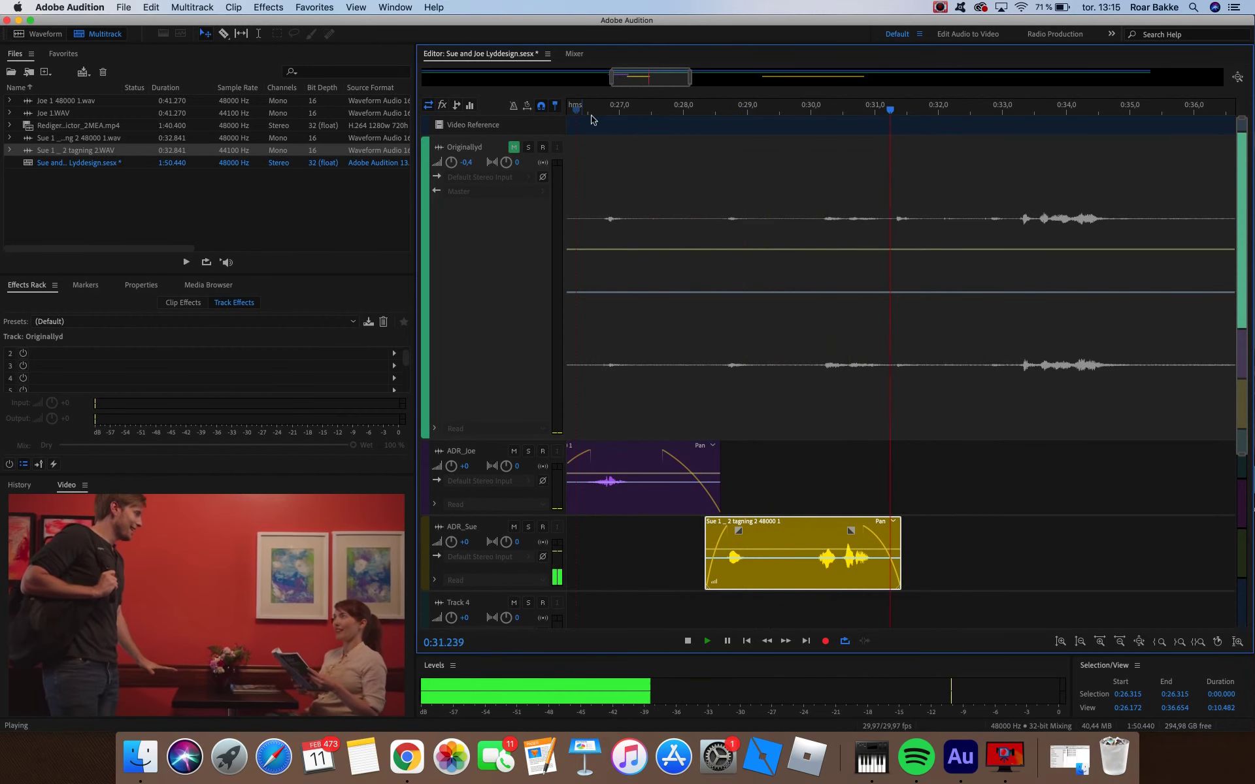
pyautogui.press('space')
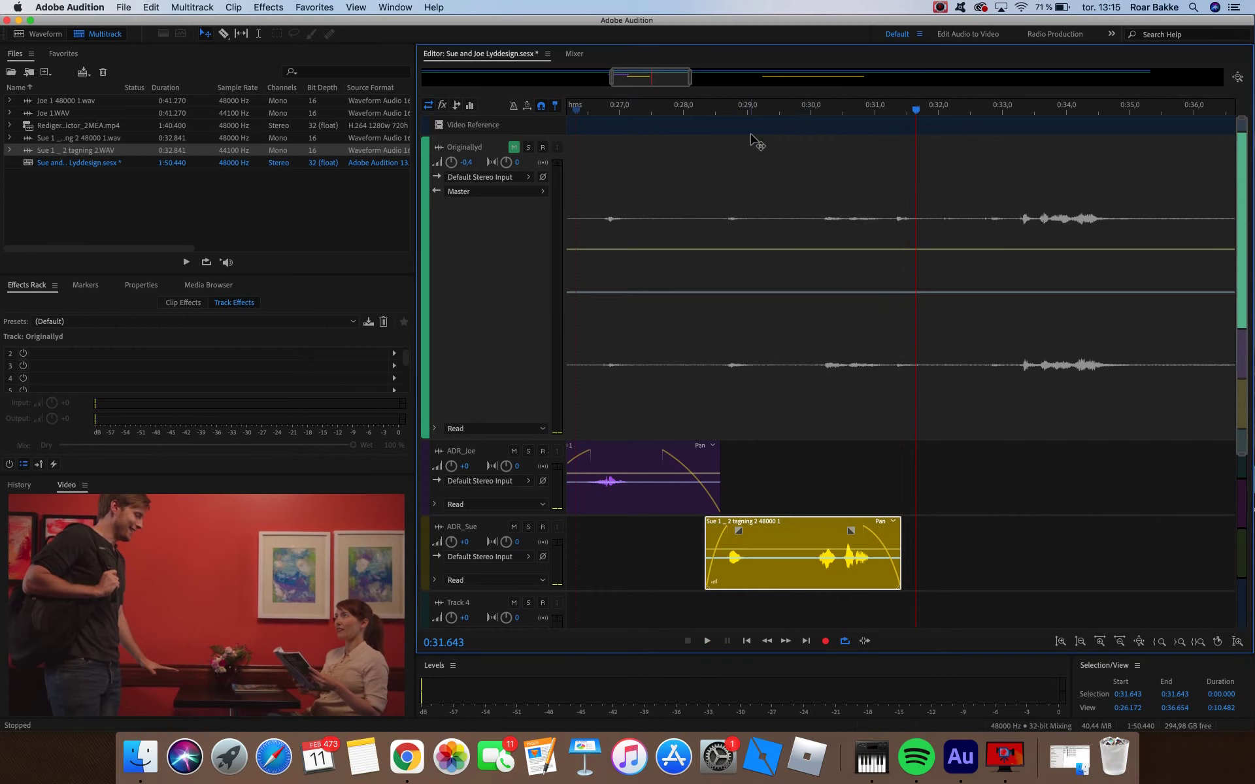
# - Shift the ADR_Sue clip slightly later so its second phrase starts with the original dialogue at 0:30.225
pyautogui.moveTo(915, 114); pyautogui.dragTo(829, 113)
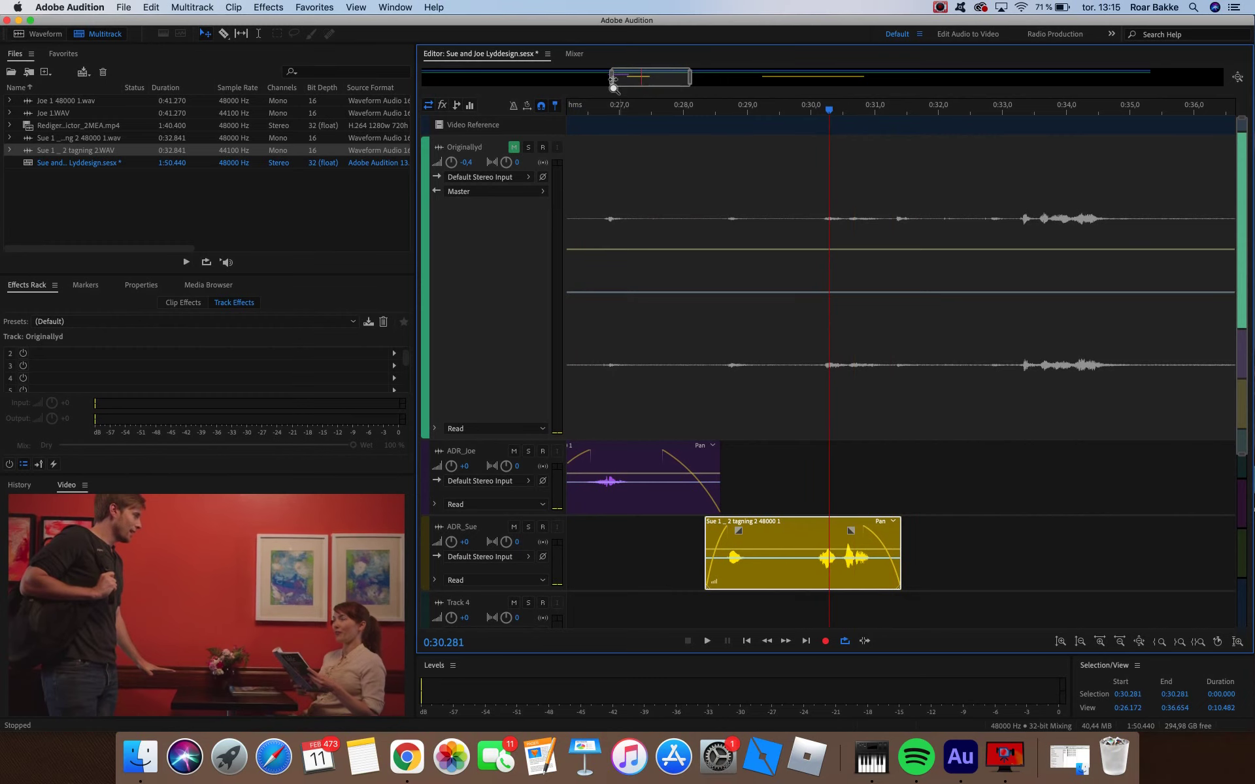
pyautogui.moveTo(611, 77); pyautogui.dragTo(646, 80)
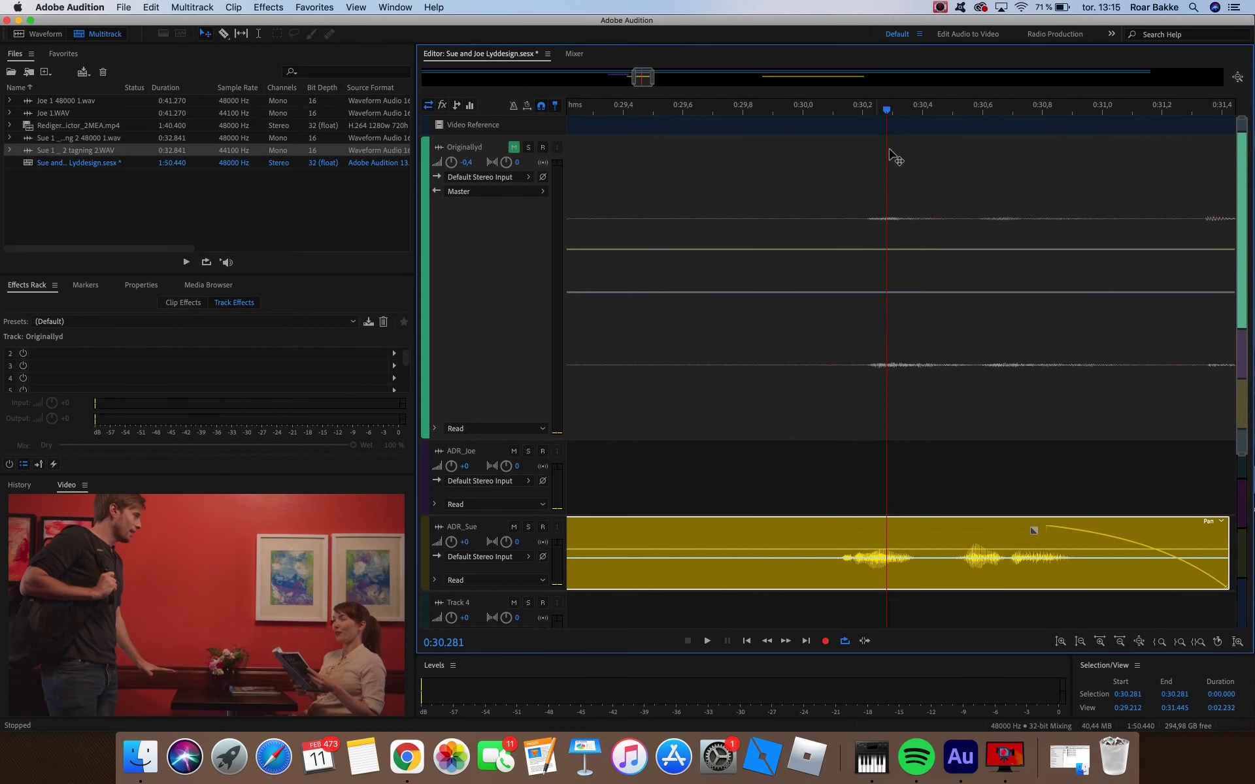
pyautogui.moveTo(890, 116); pyautogui.dragTo(870, 115)
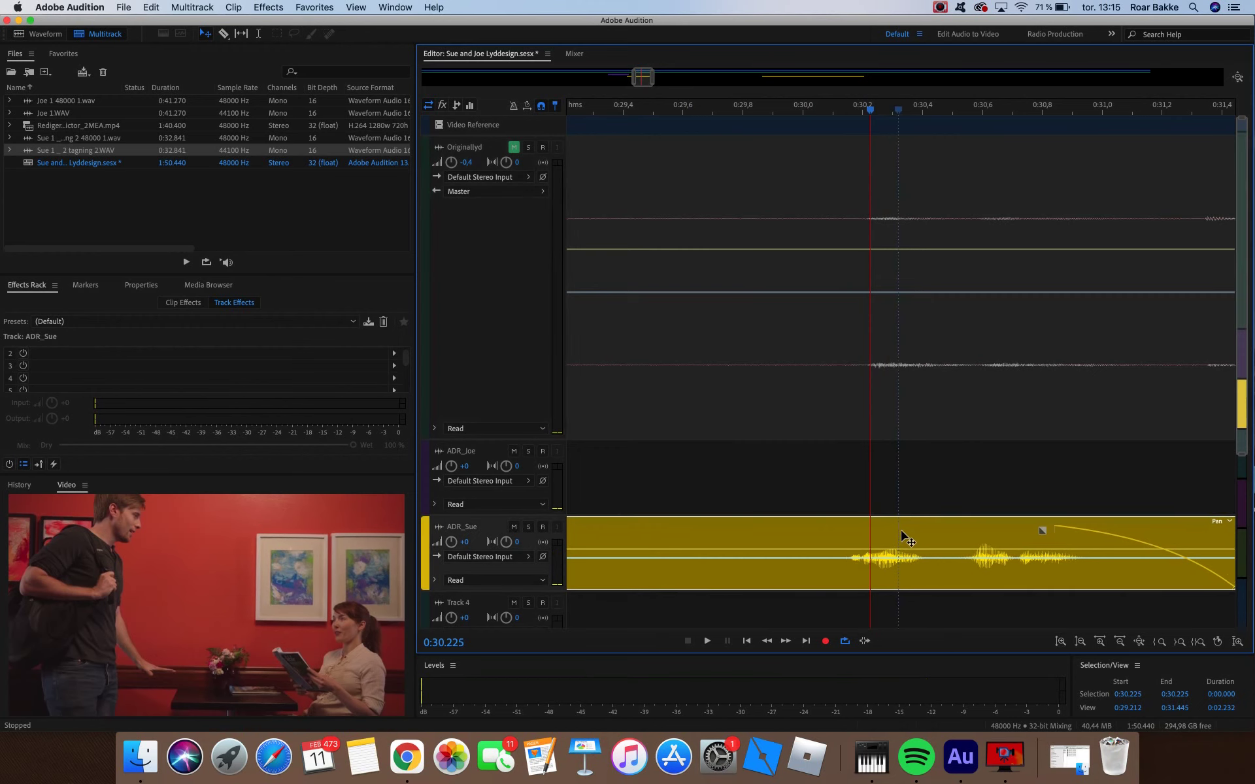
pyautogui.moveTo(892, 536); pyautogui.dragTo(918, 542)
# - Play the shifted ADR_Sue clip from about 0:29.7 to check its sync with the picture
pyautogui.click(978, 113)
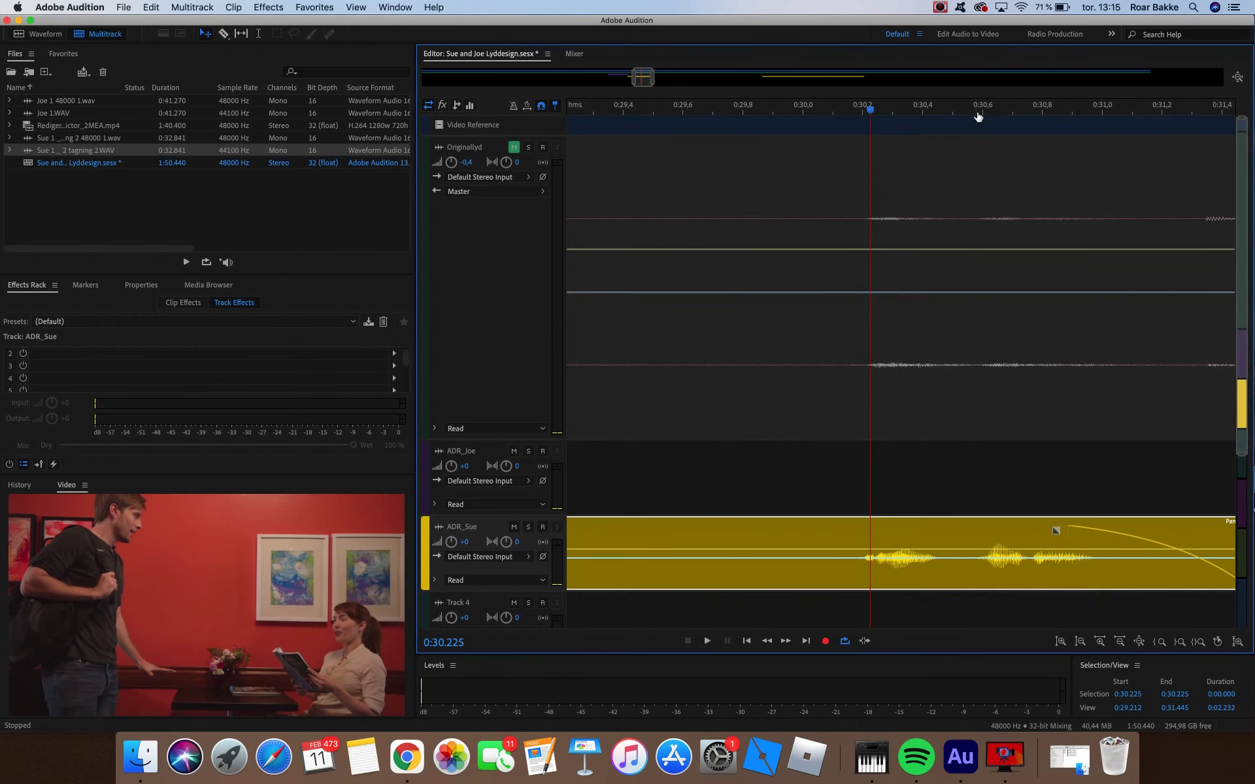
pyautogui.click(719, 113)
pyautogui.press('space')
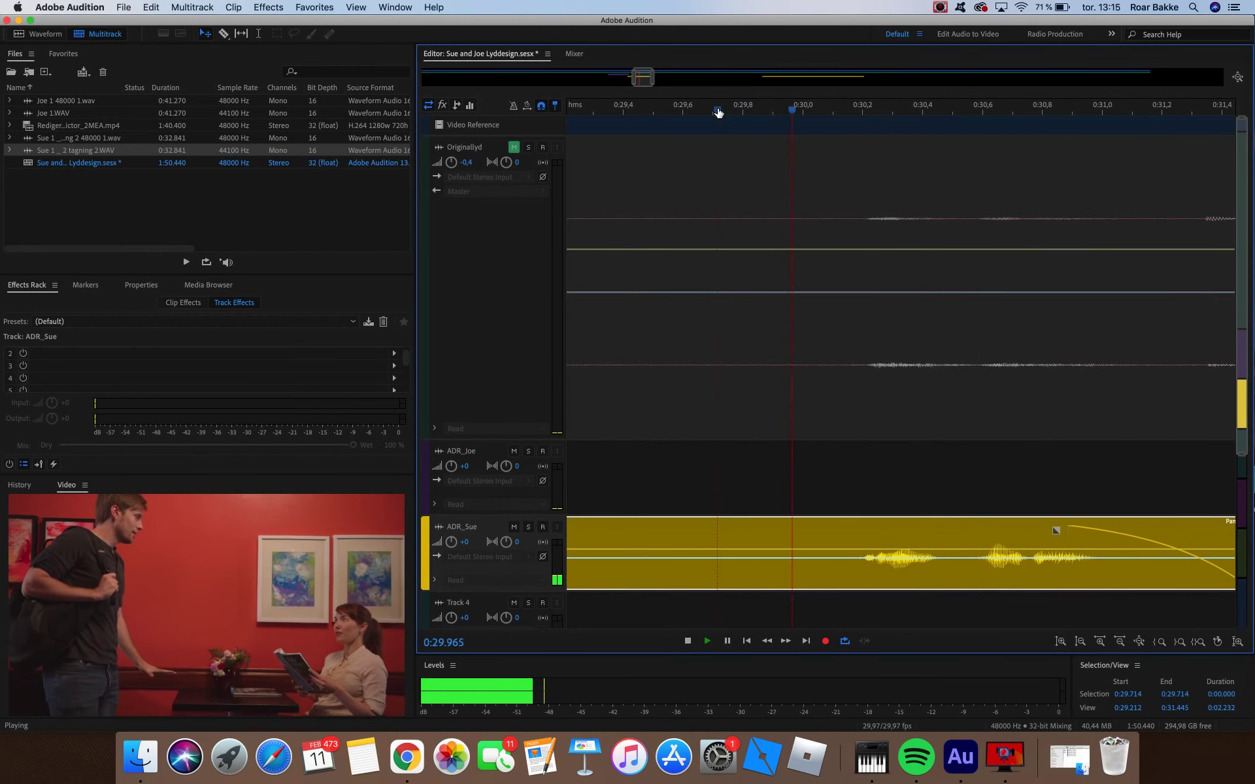
pyautogui.press('space')
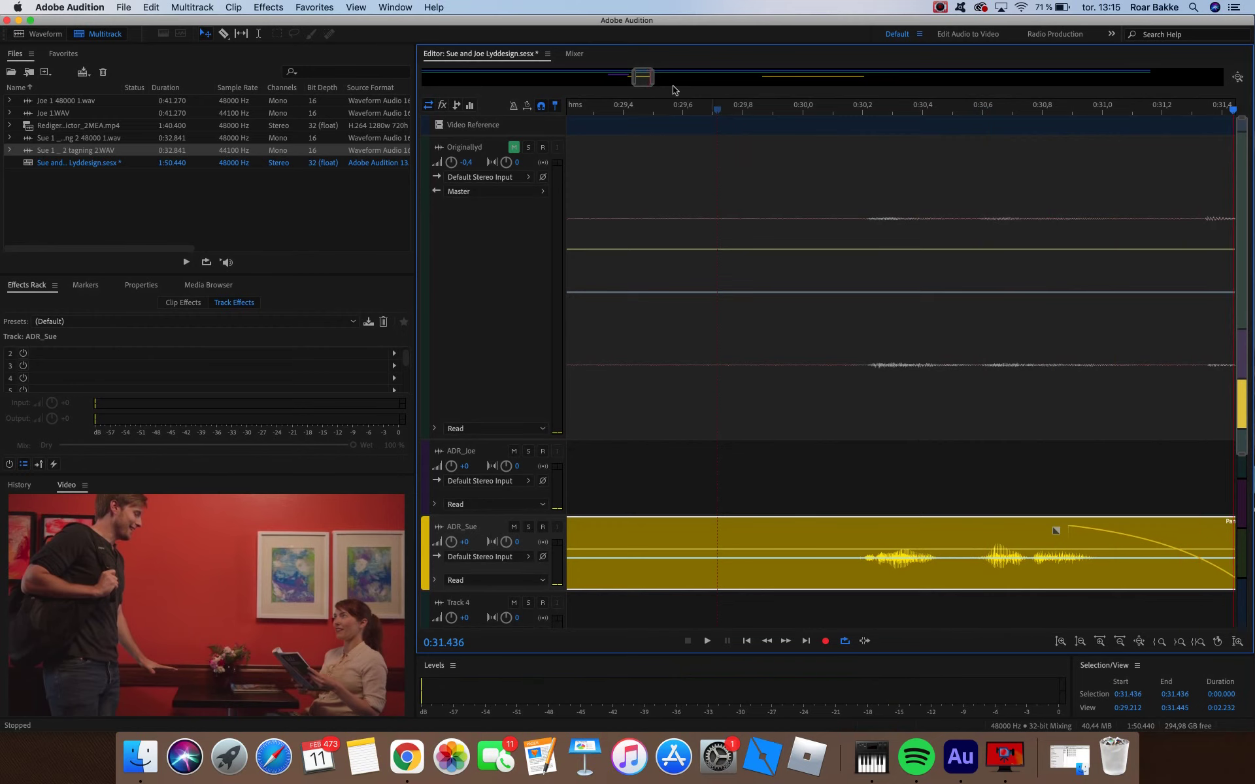
pyautogui.moveTo(653, 77); pyautogui.dragTo(551, 95)
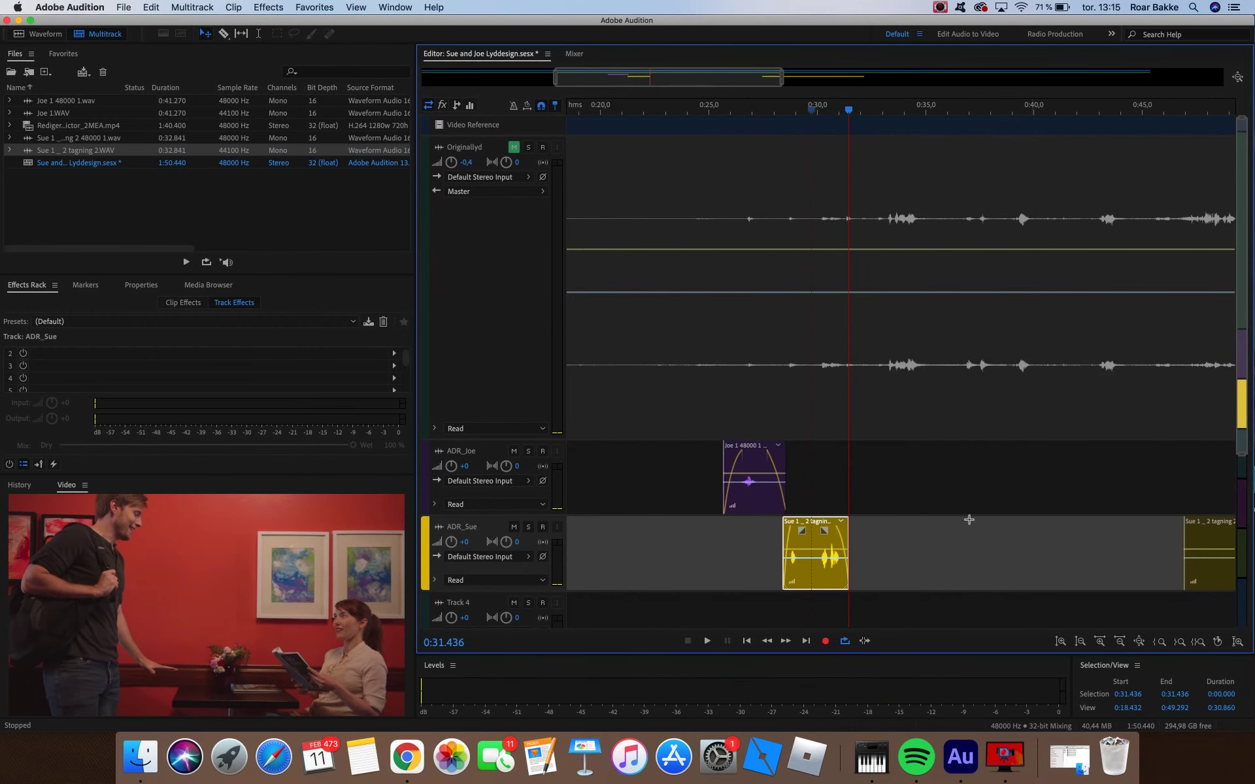
pyautogui.click(961, 548)
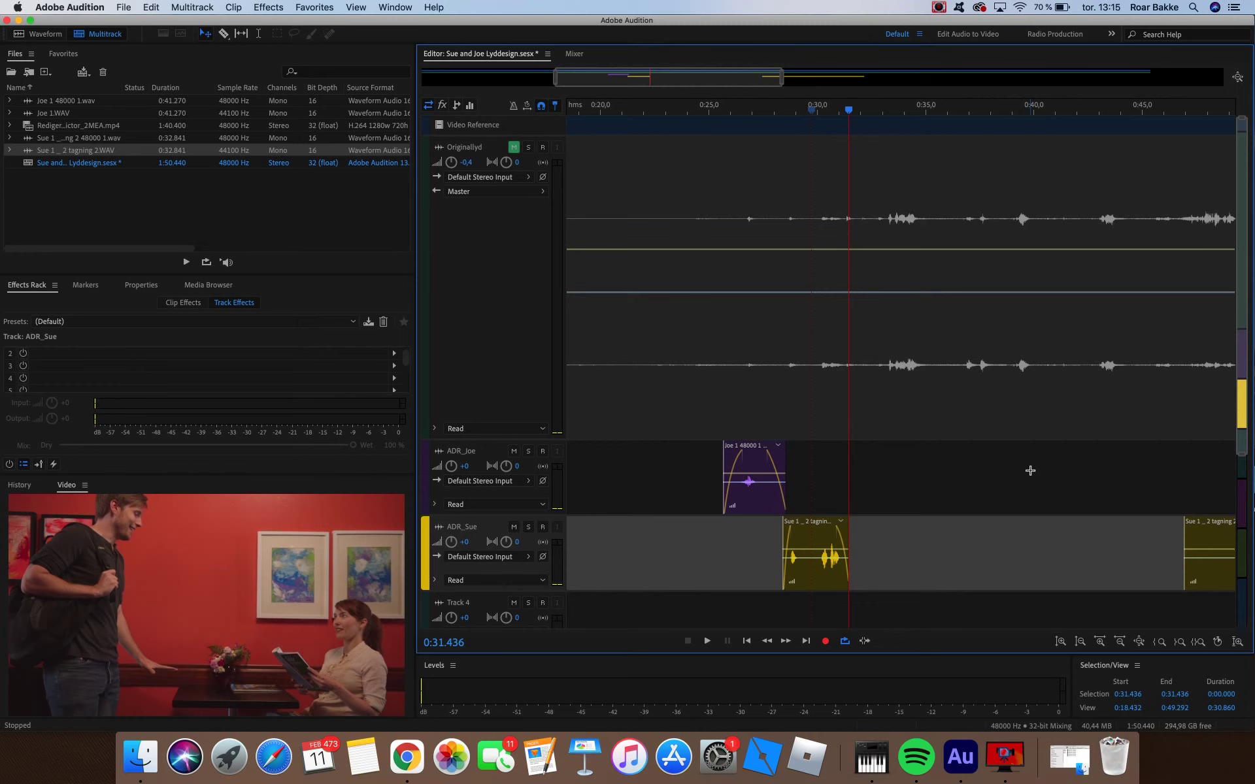
pyautogui.rightClick(1017, 747)
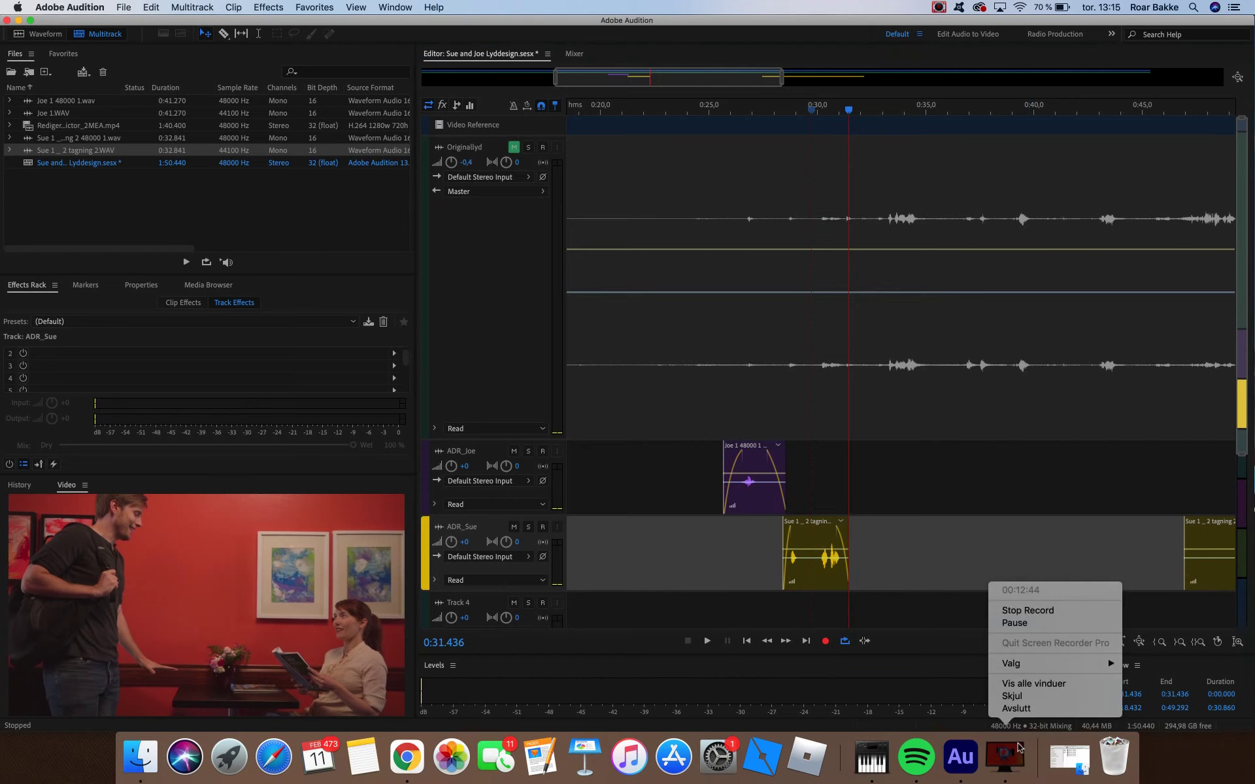